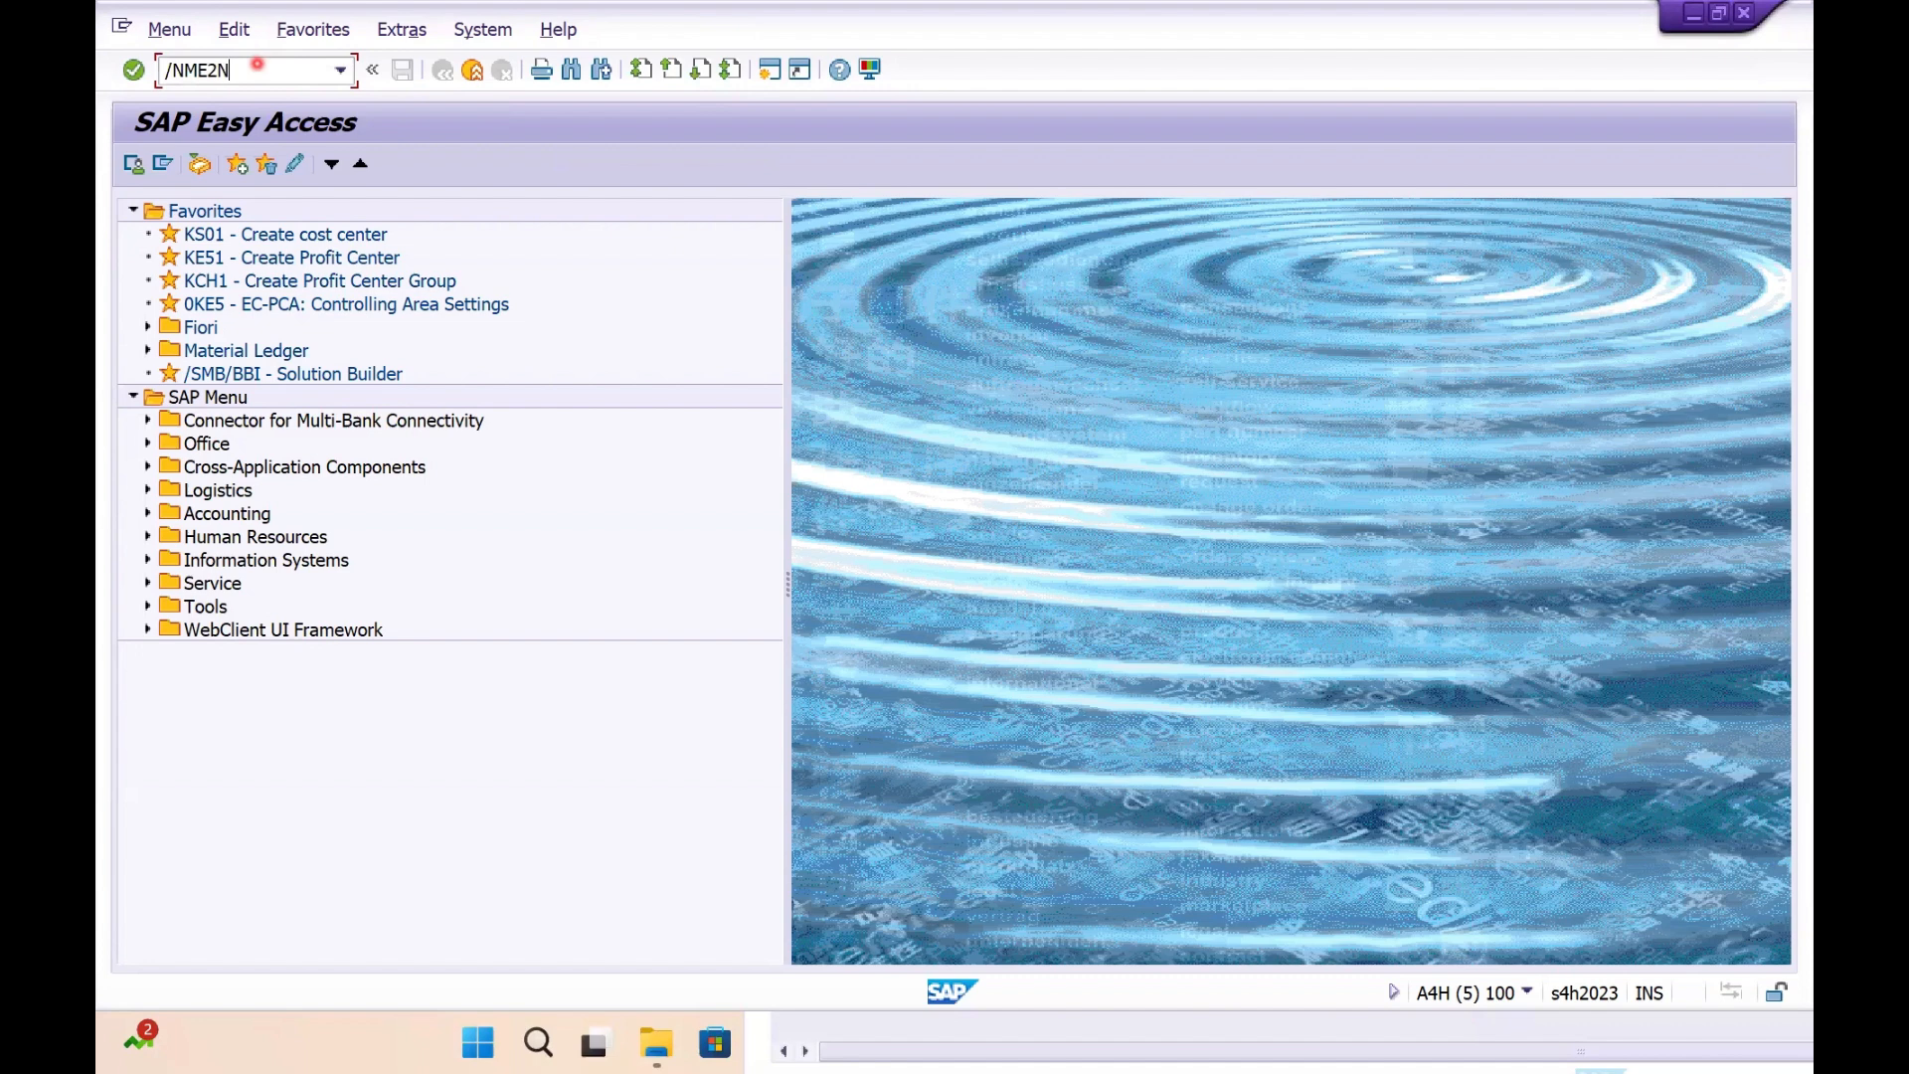
# - Run the ME2N purchasing documents report restricted to account assignment category K
pyautogui.press('Return')
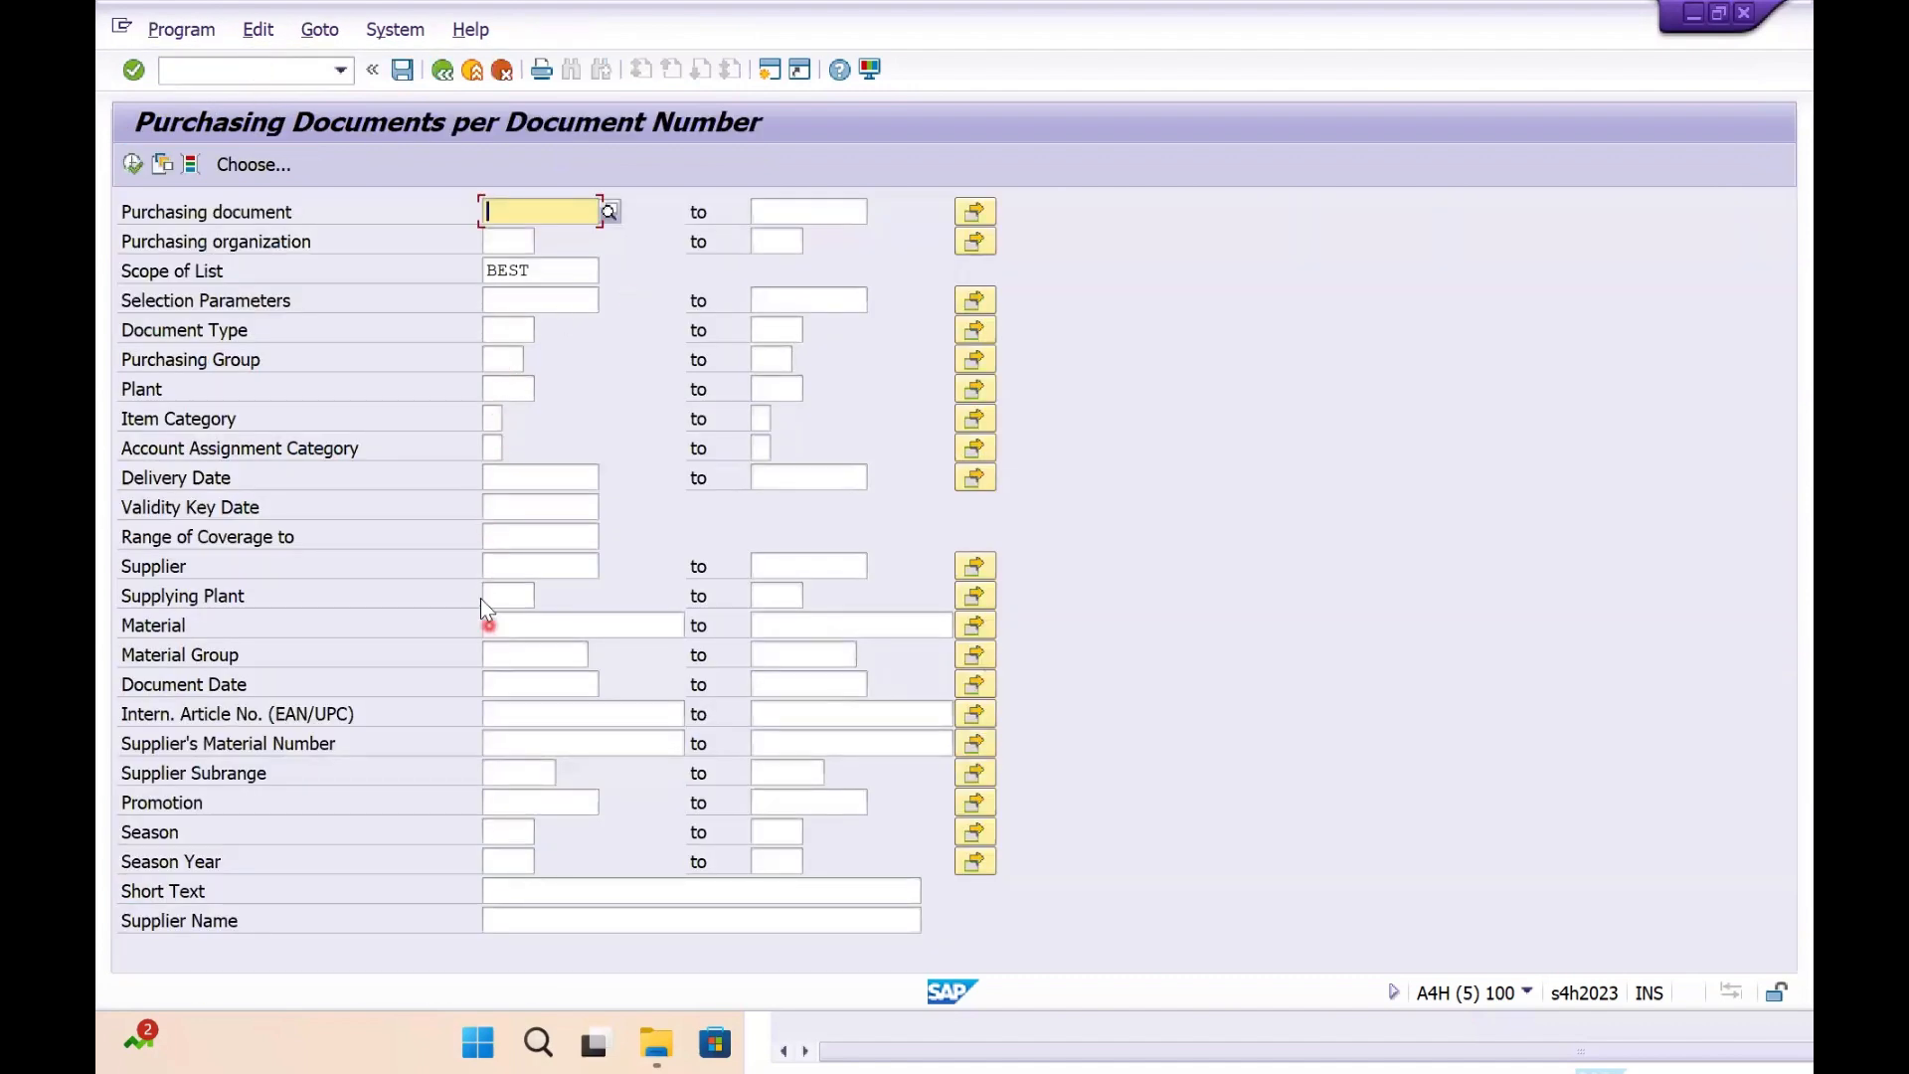
pyautogui.click(493, 449)
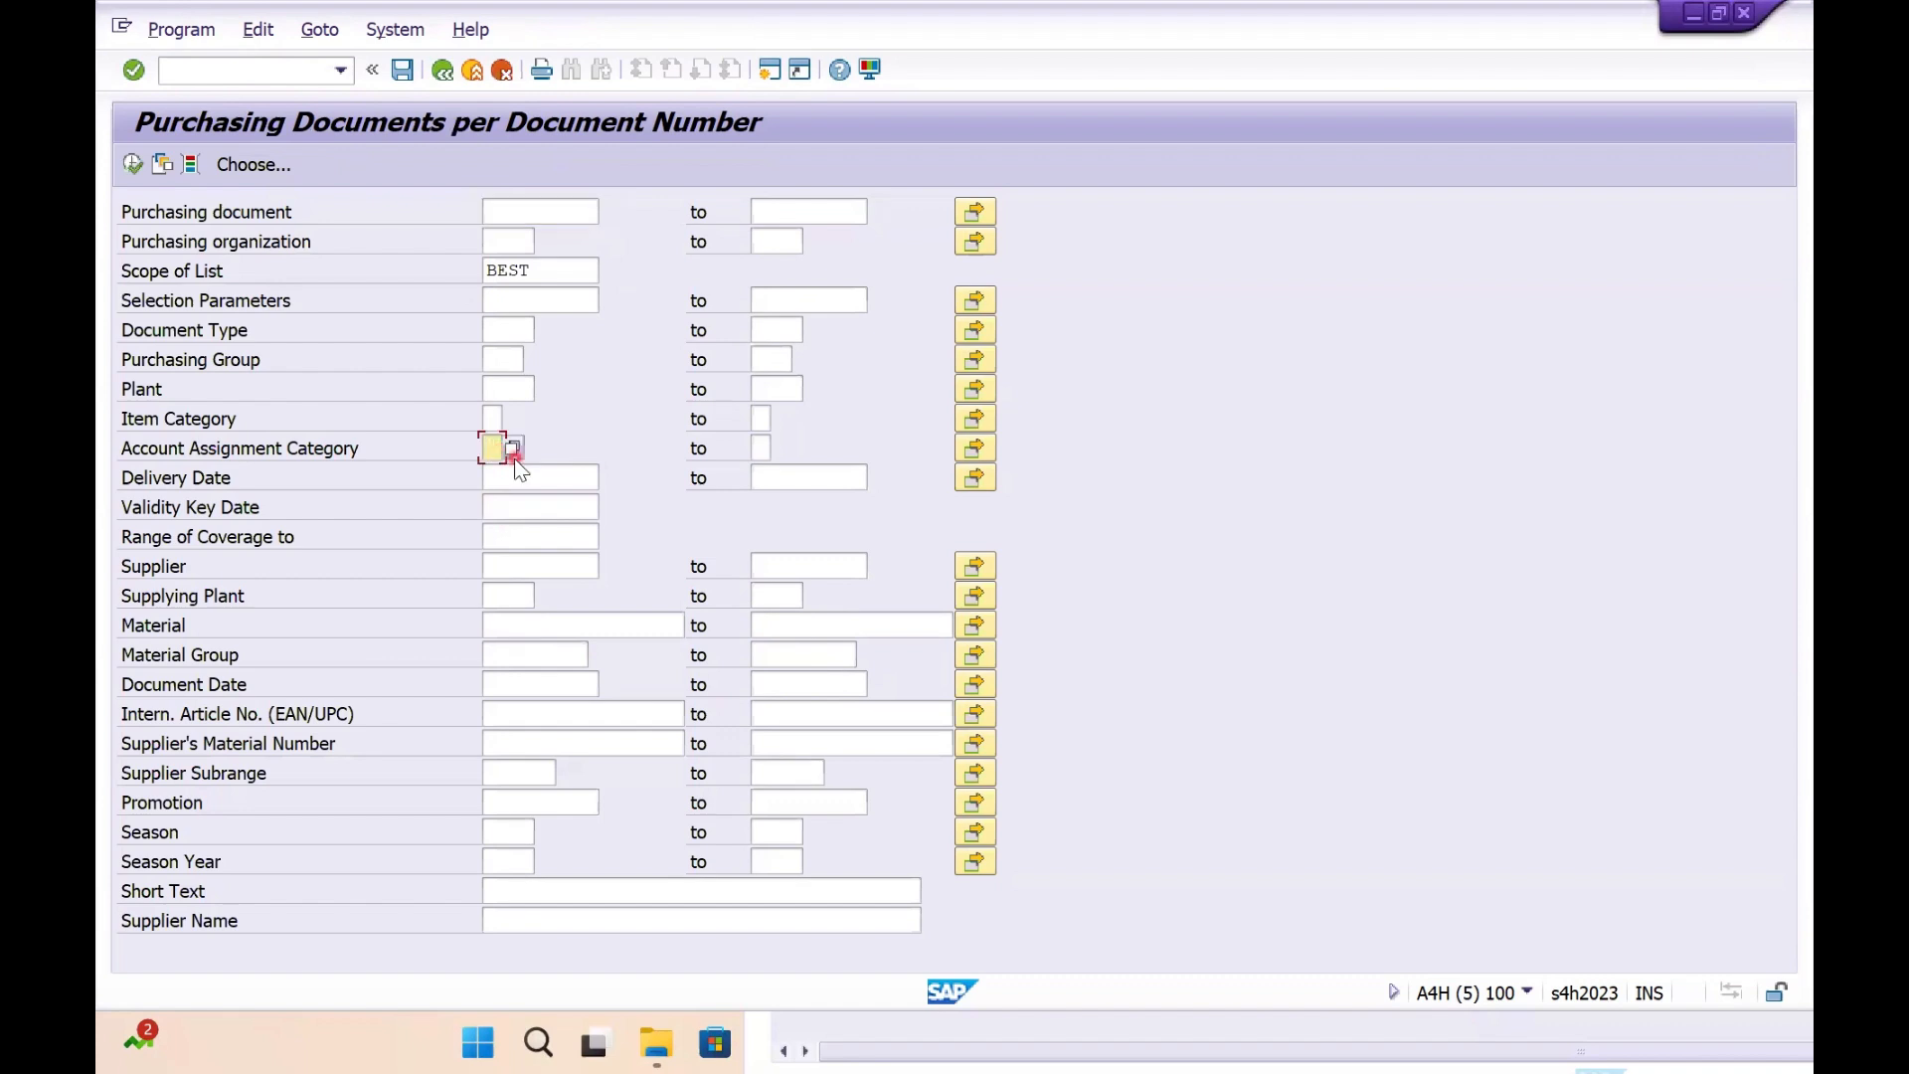
pyautogui.click(135, 169)
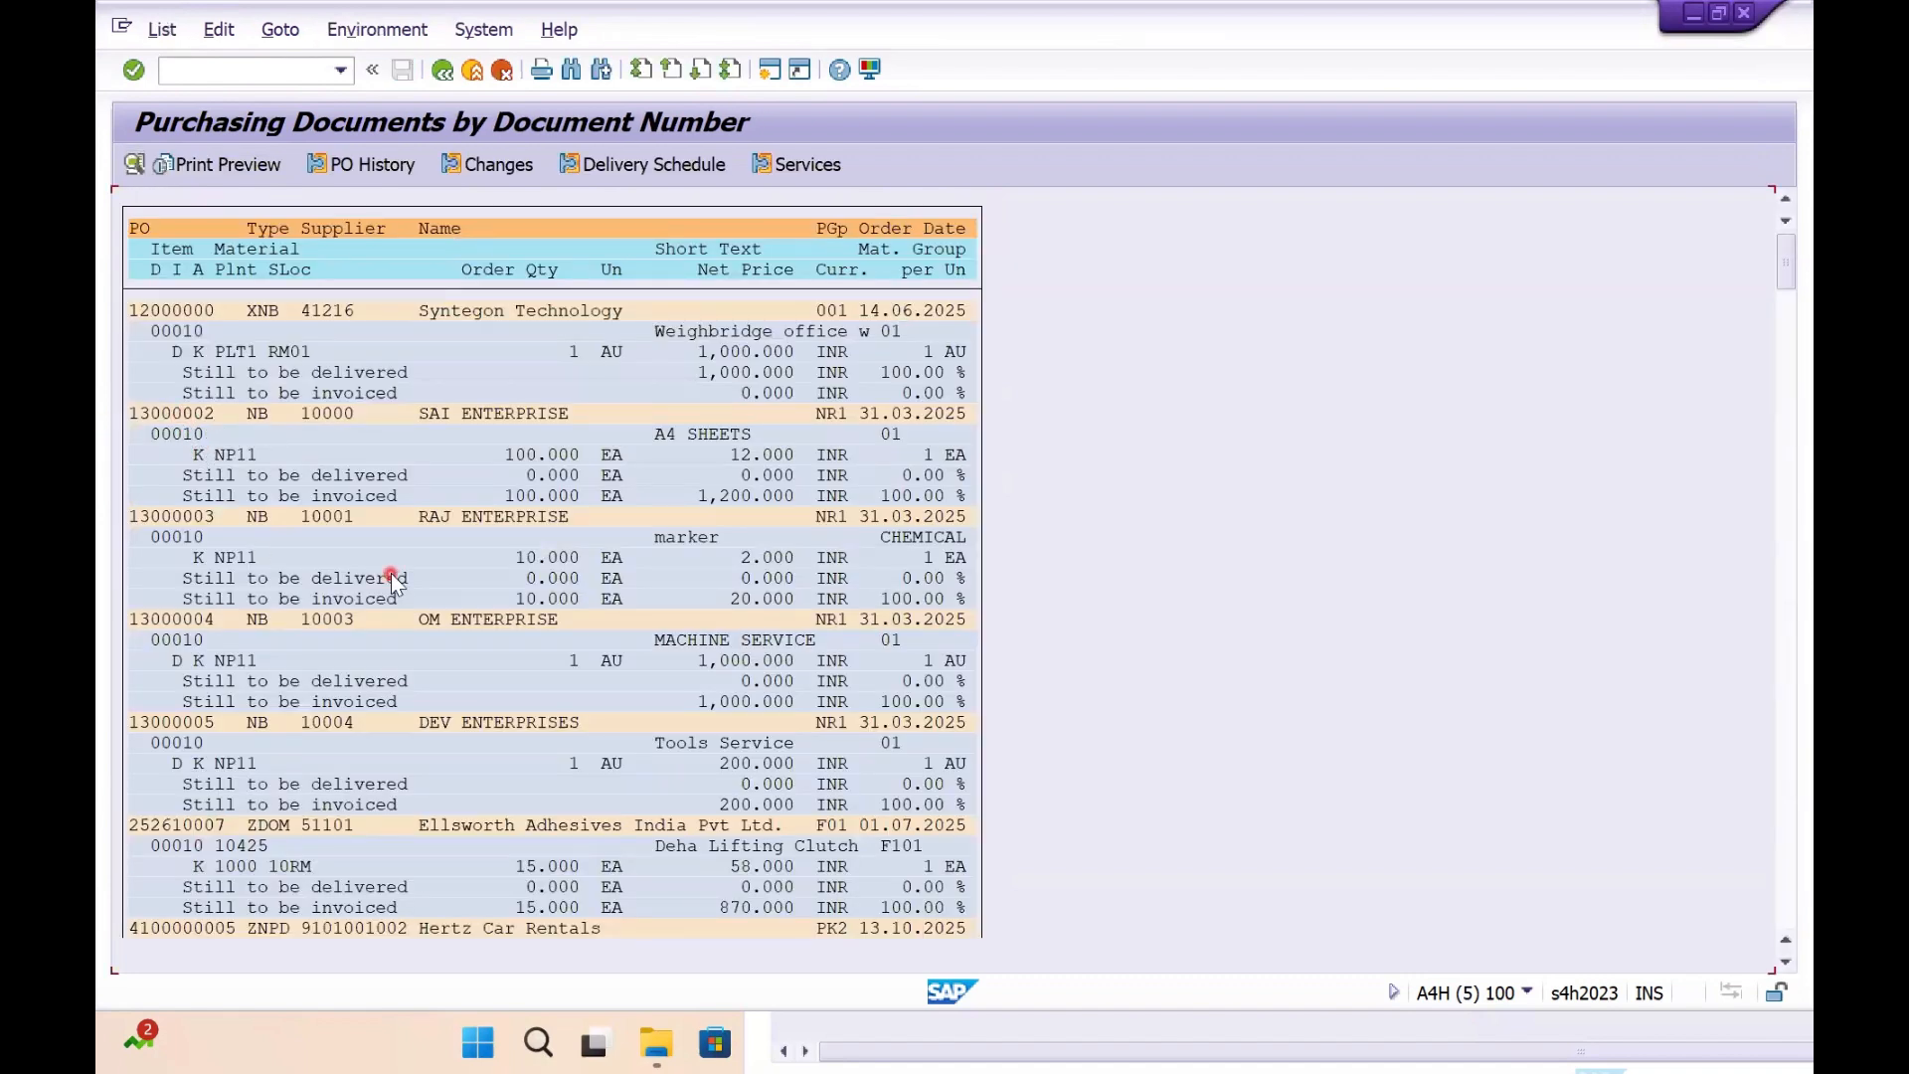
# - Open the XYZ LTD purchase order for Hand Glouse from the report list and switch it to change mode
pyautogui.scroll(-2, 267, 744)
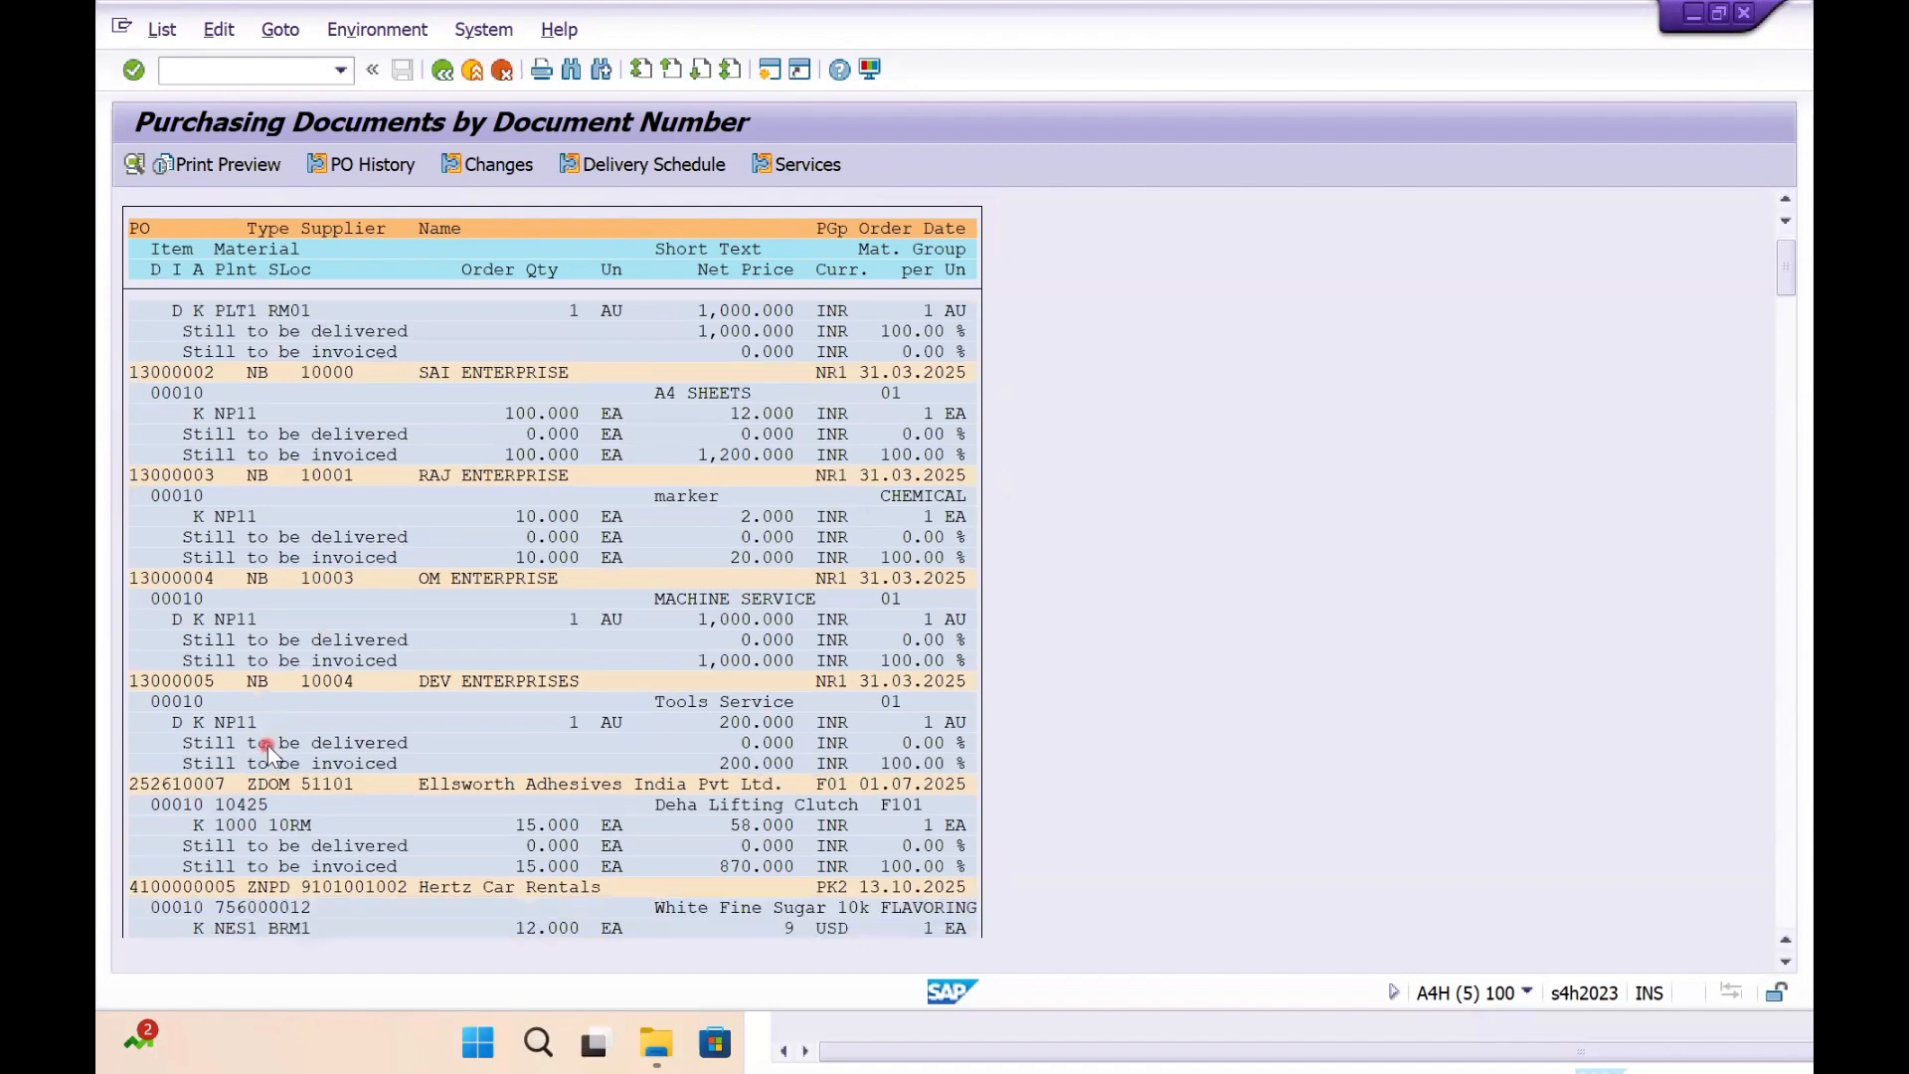
pyautogui.scroll(-3, 267, 743)
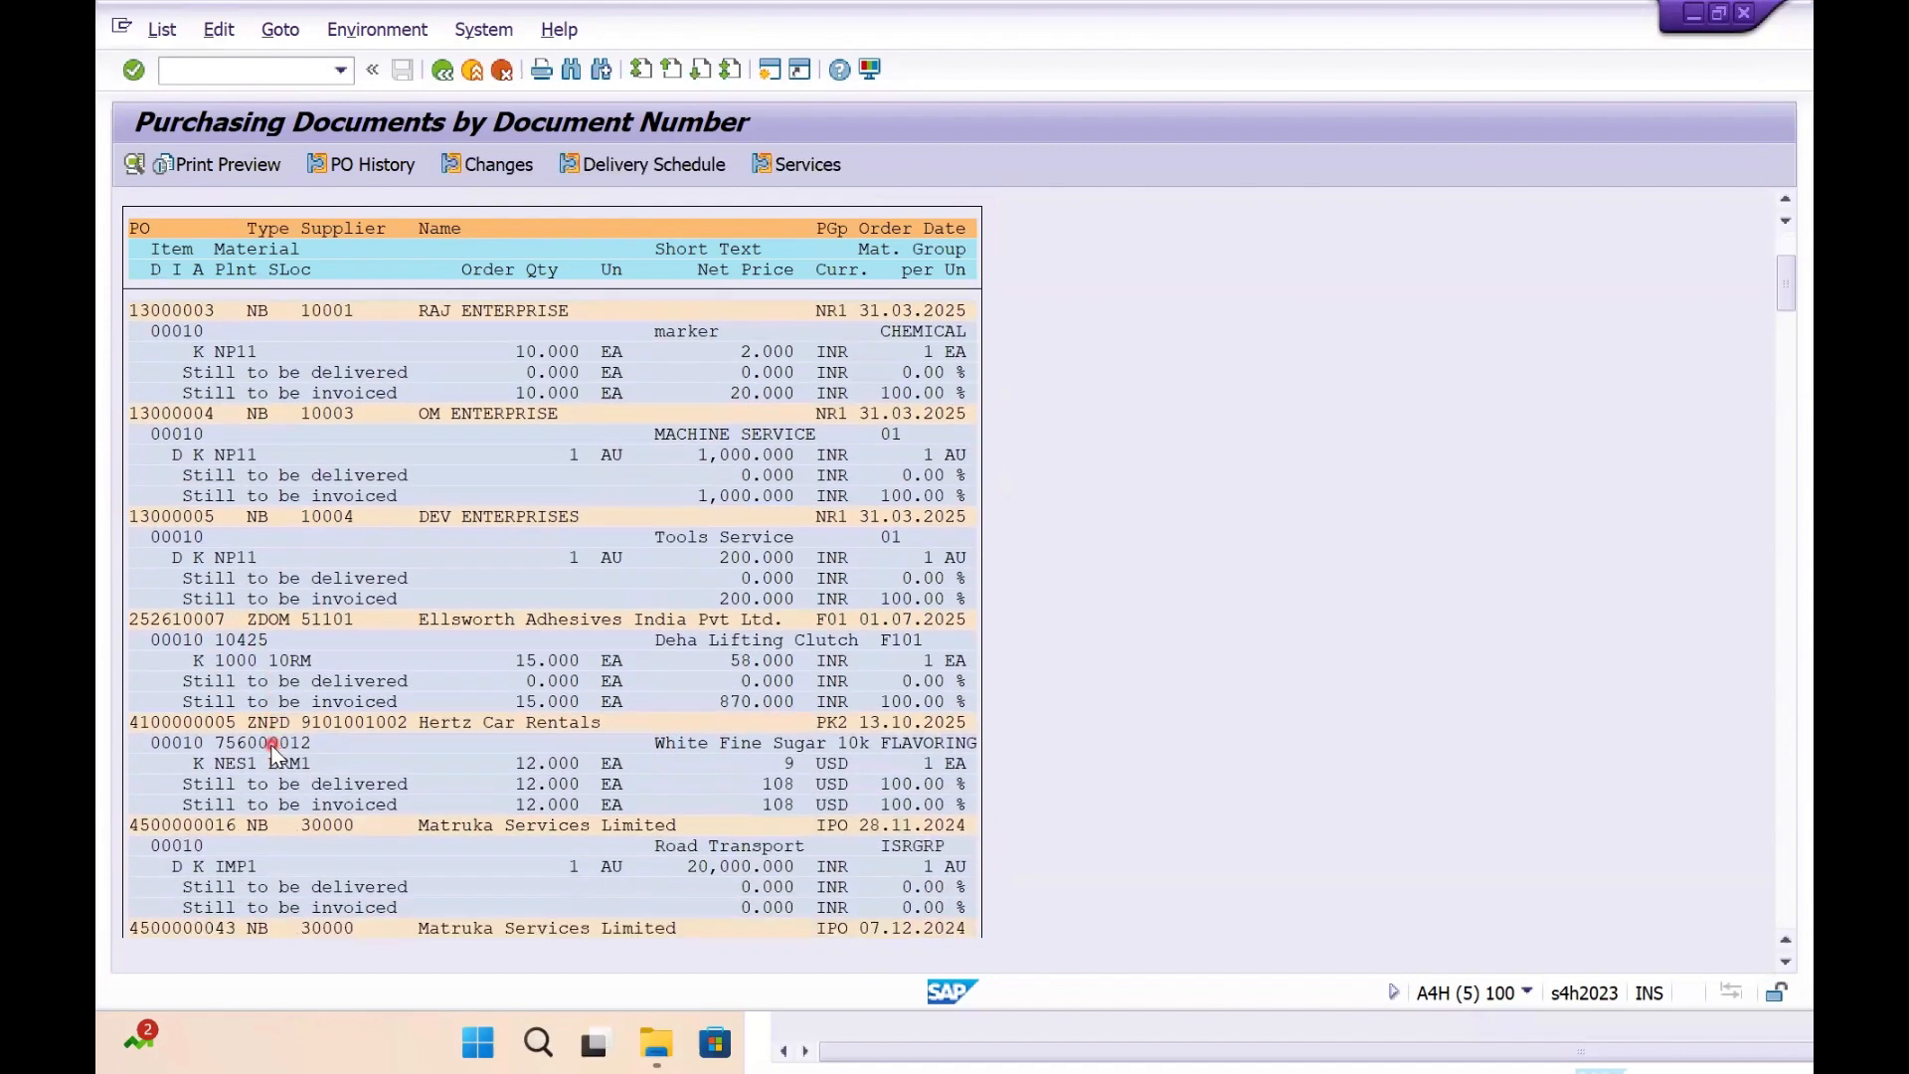
pyautogui.scroll(-3, 270, 751)
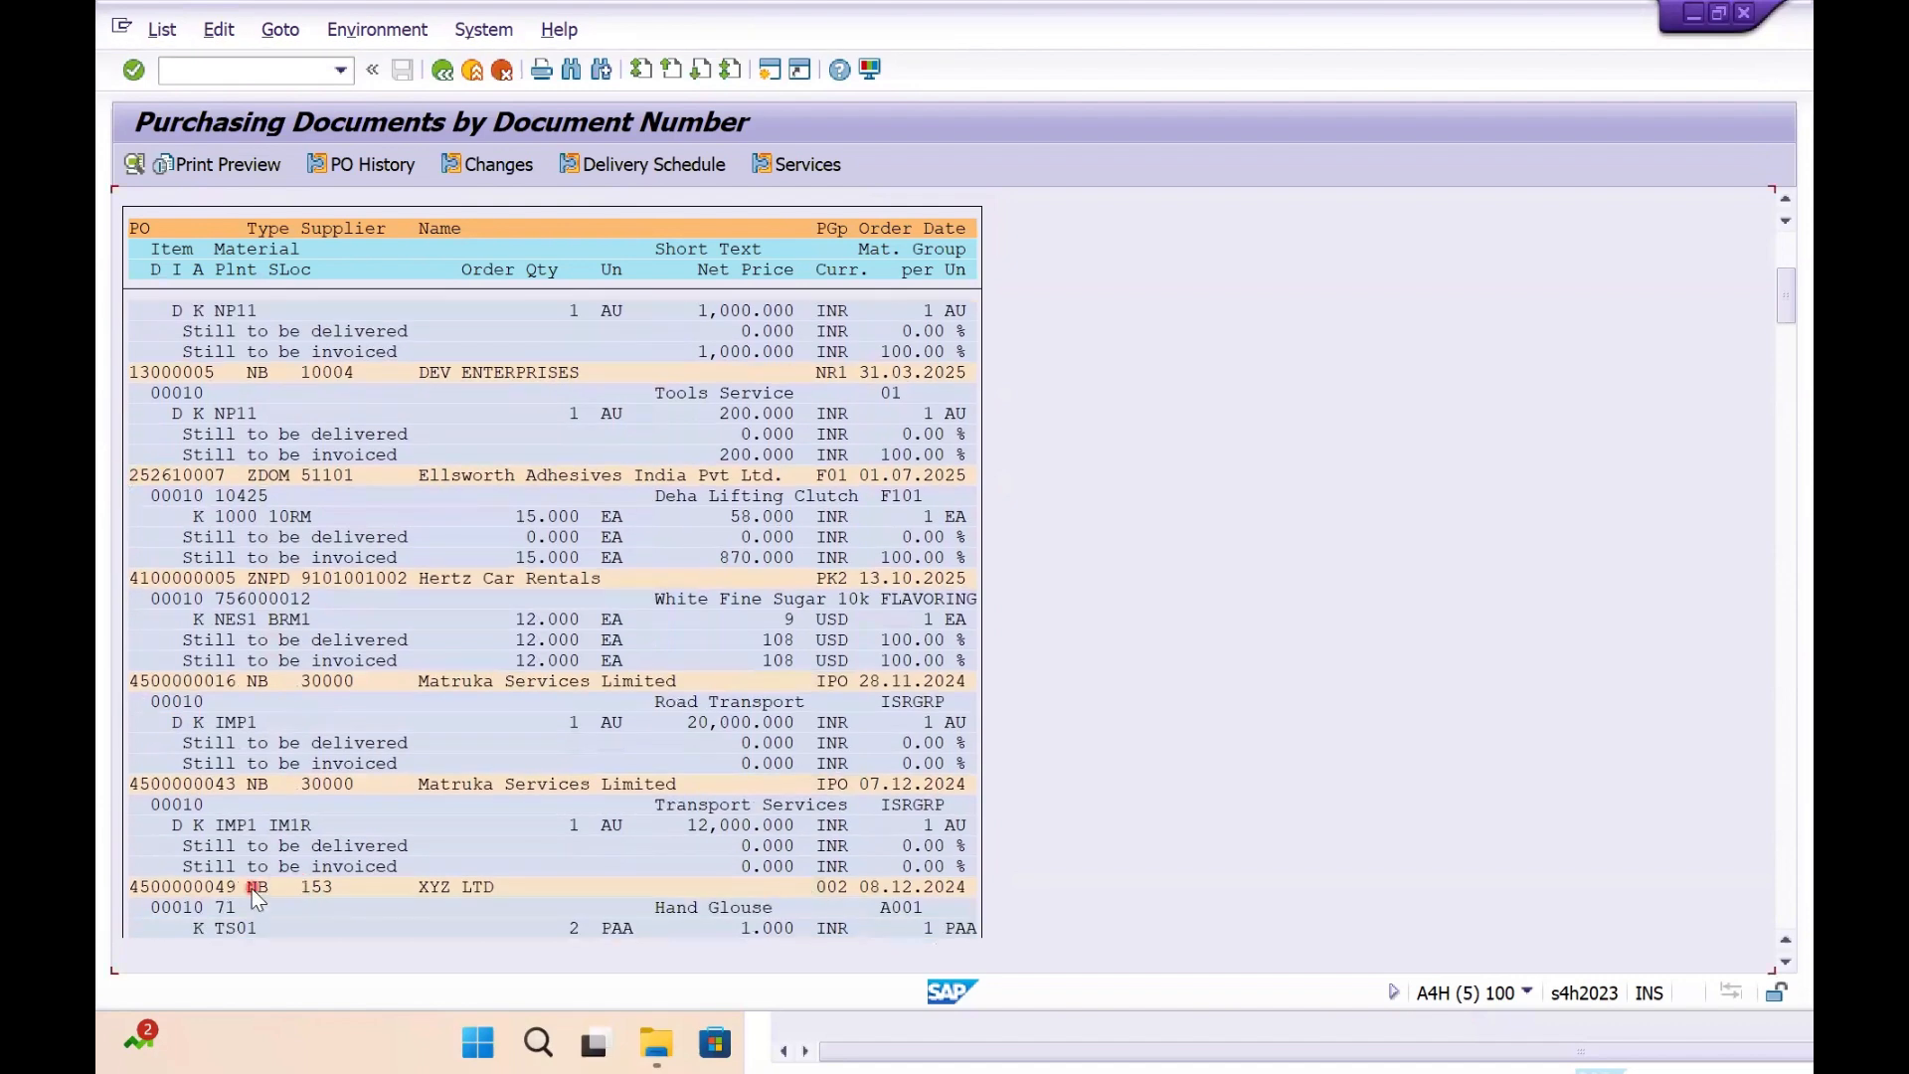
pyautogui.scroll(-1, 239, 885)
pyautogui.scroll(1, 220, 874)
pyautogui.doubleClick(203, 886)
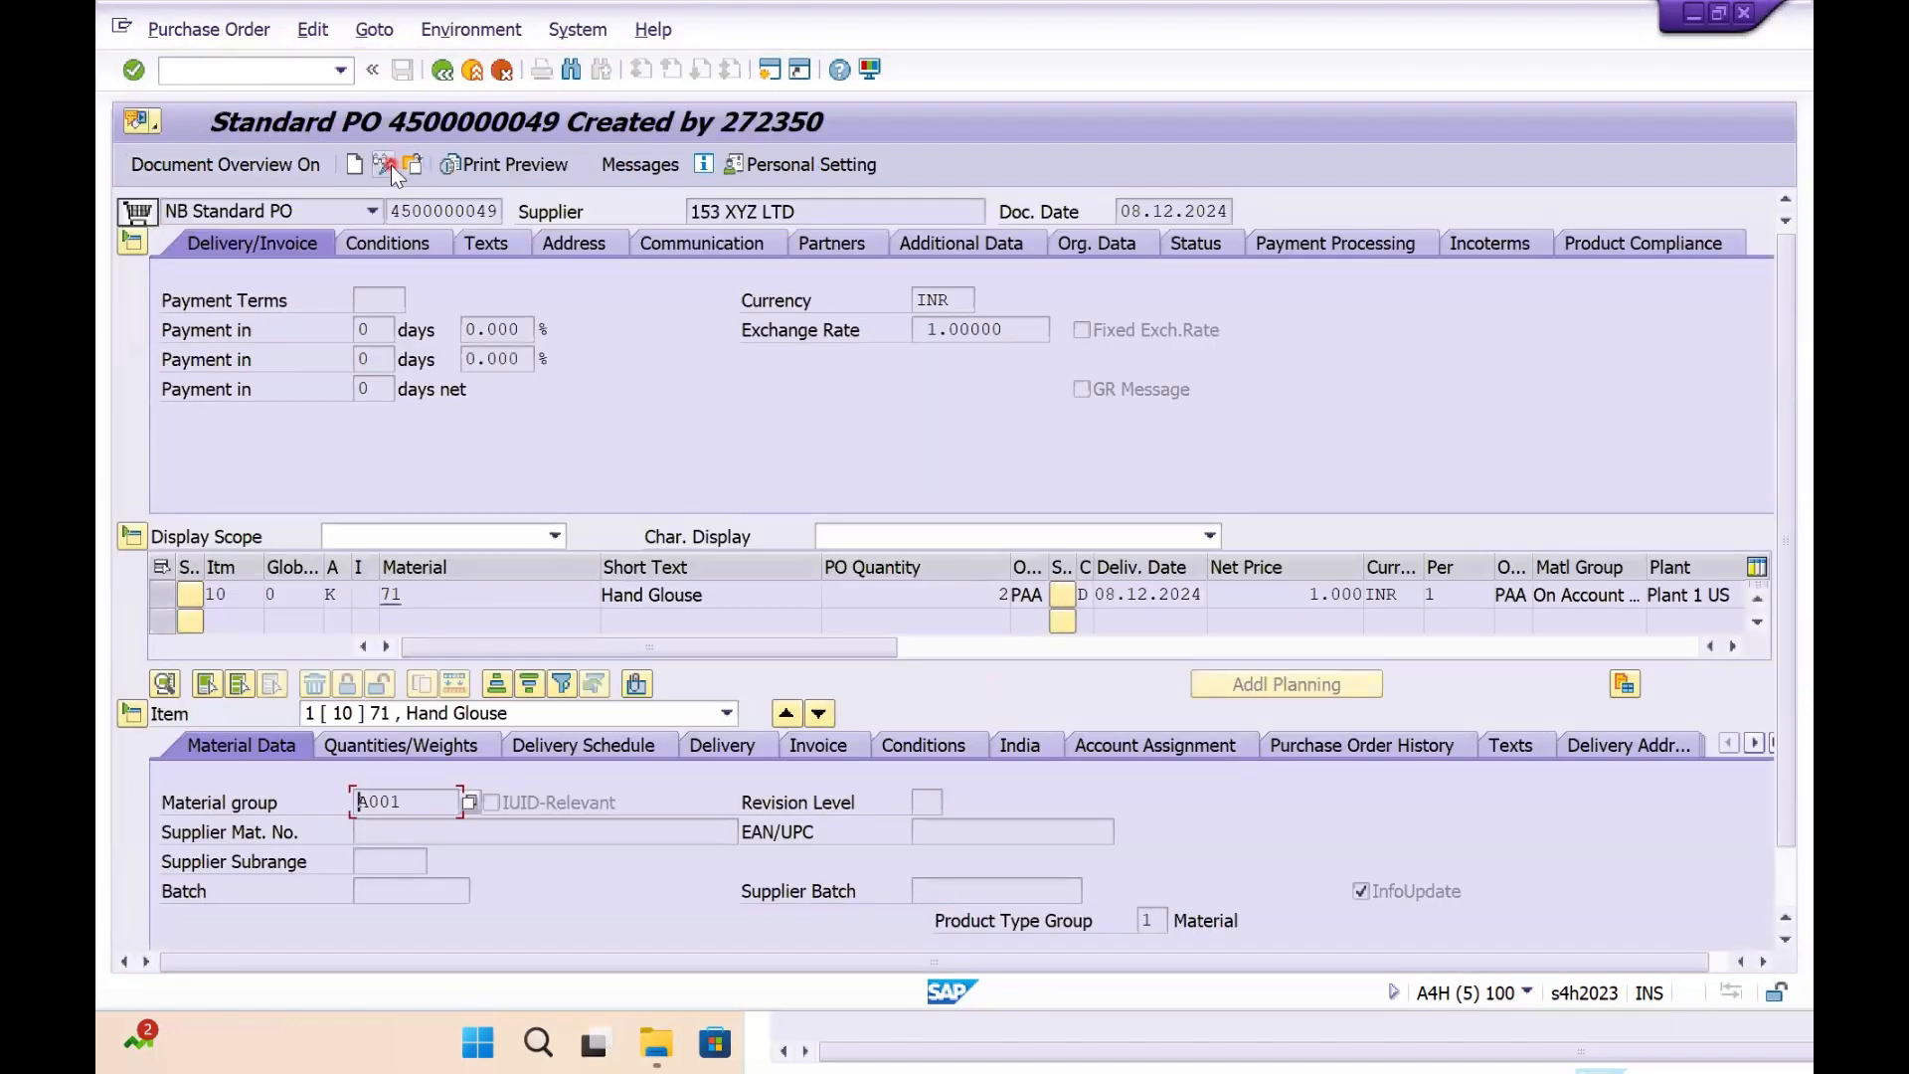
pyautogui.click(391, 165)
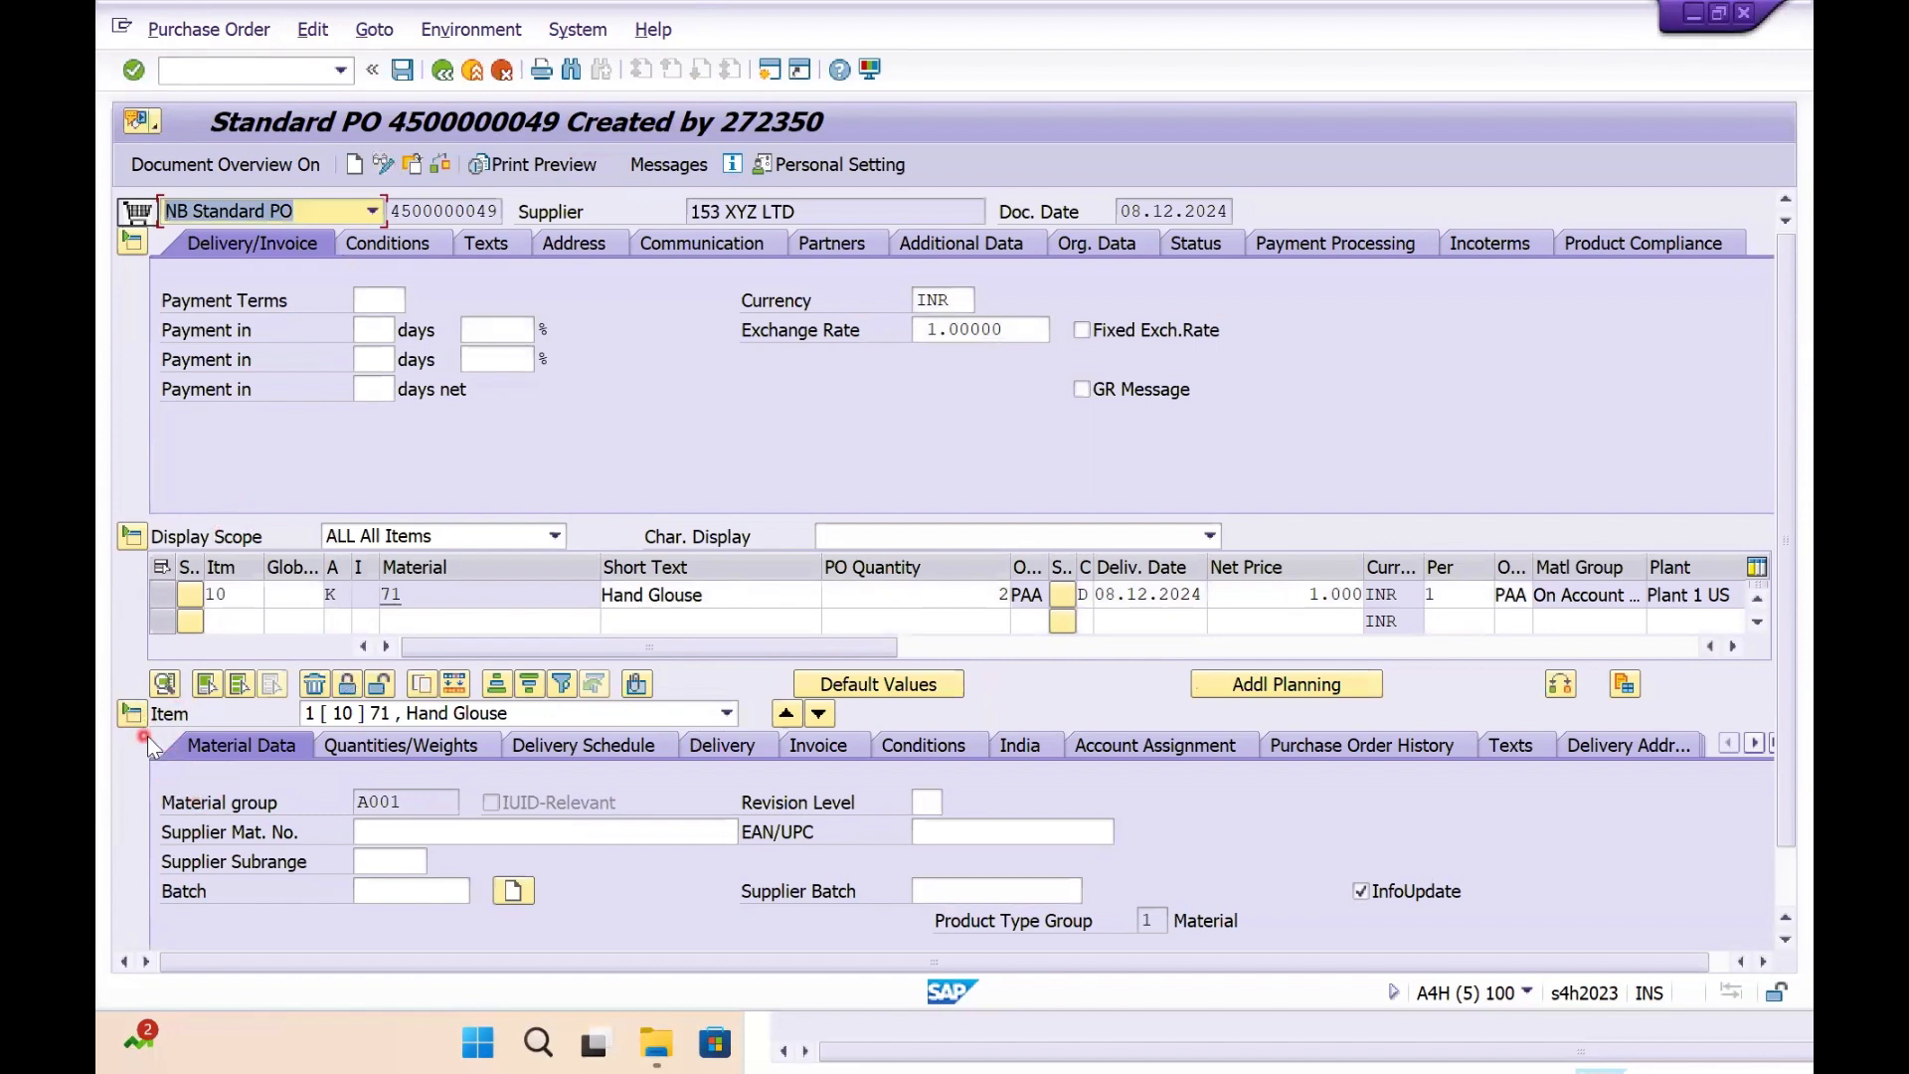
# - Try to assign cost center GPCC01 in the account assignment of the Hand Glouse item
pyautogui.click(1213, 743)
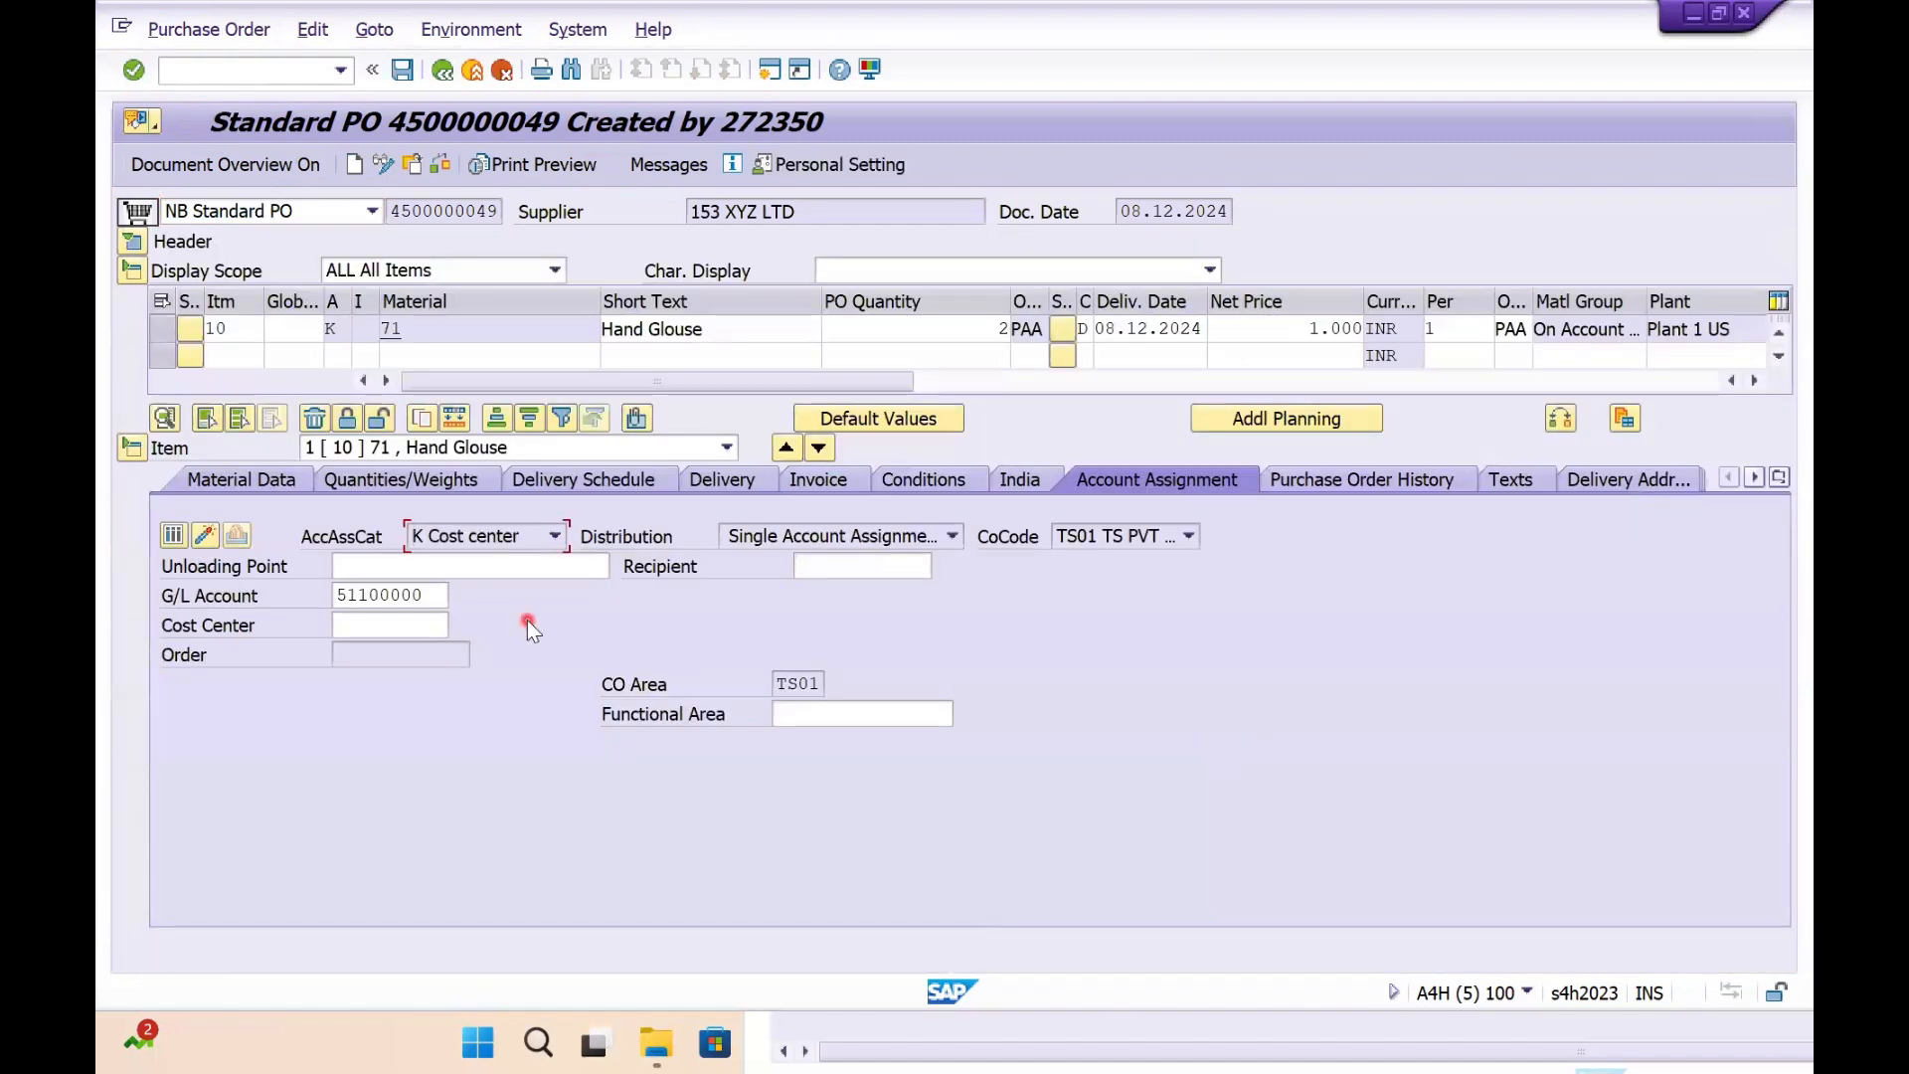
pyautogui.click(386, 627)
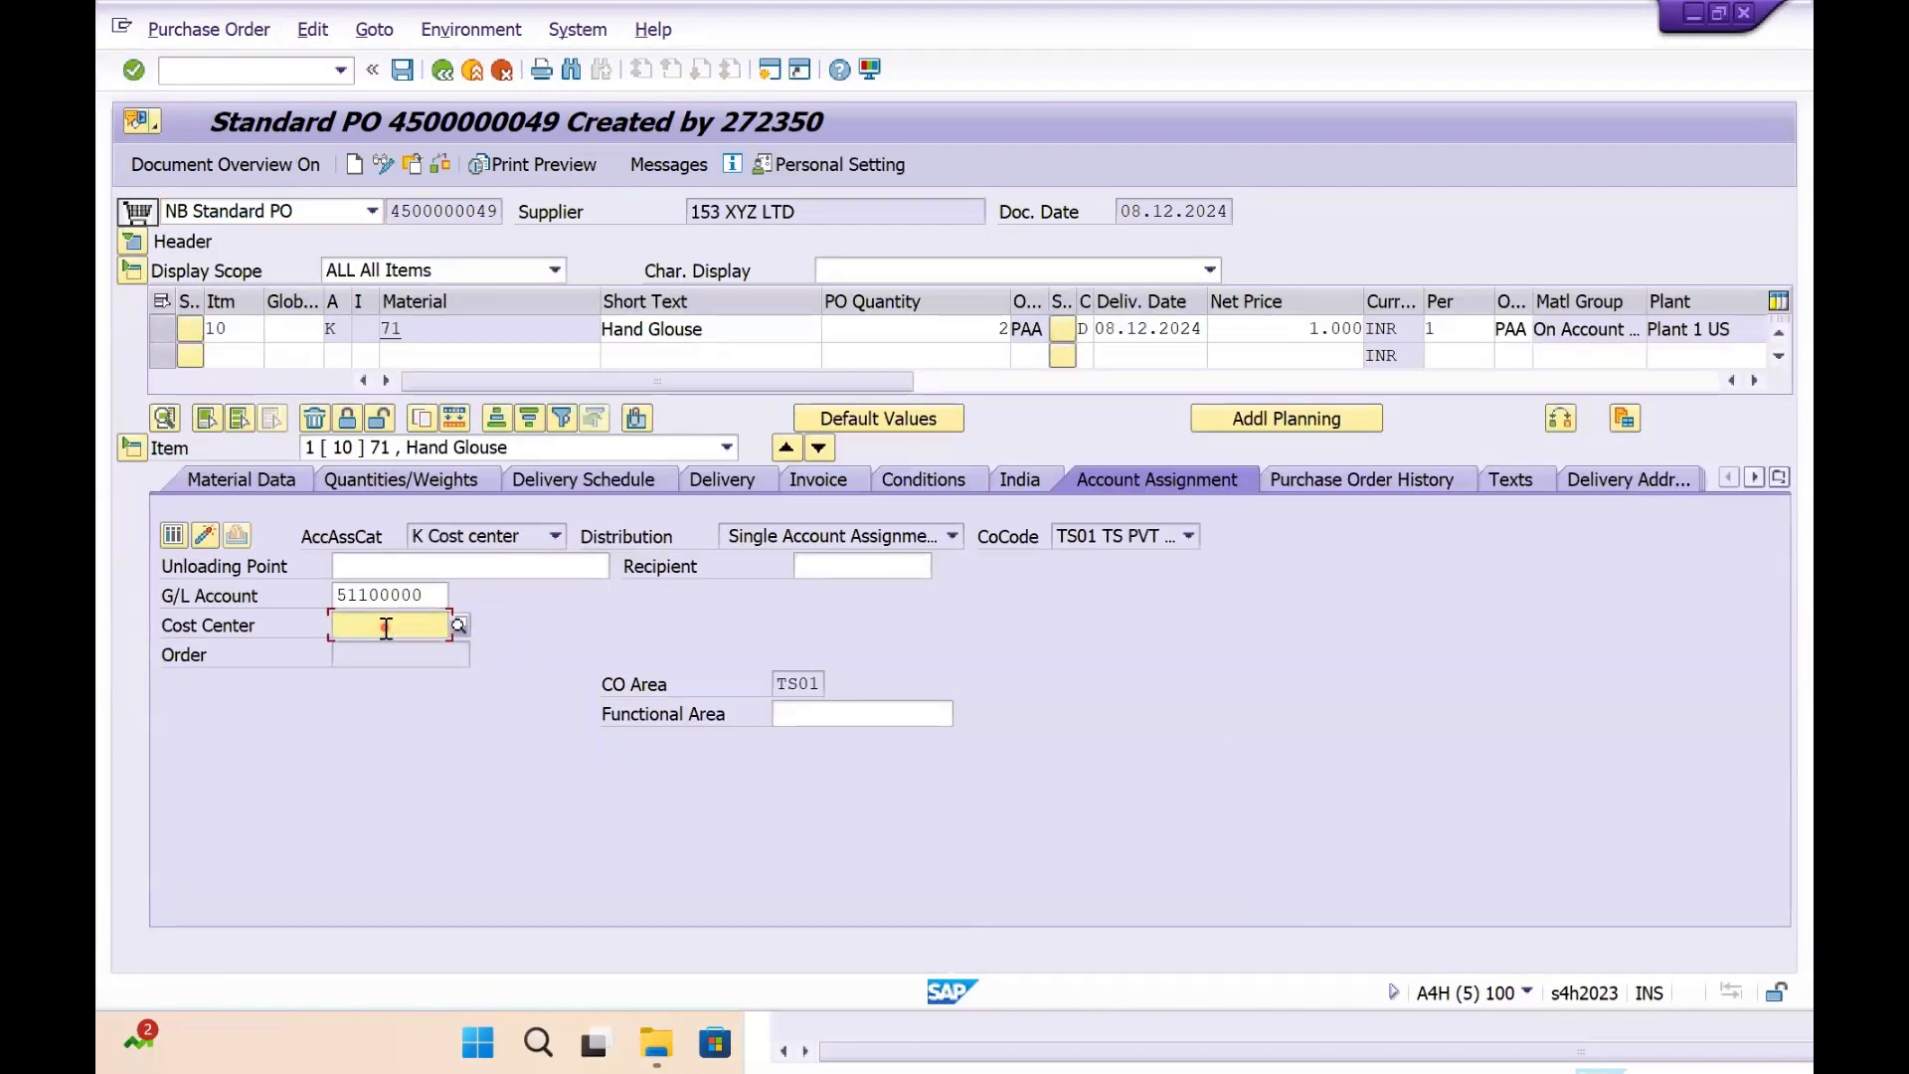
pyautogui.click(386, 628)
pyautogui.press('Down')
pyautogui.press('Return')
pyautogui.press('Return')
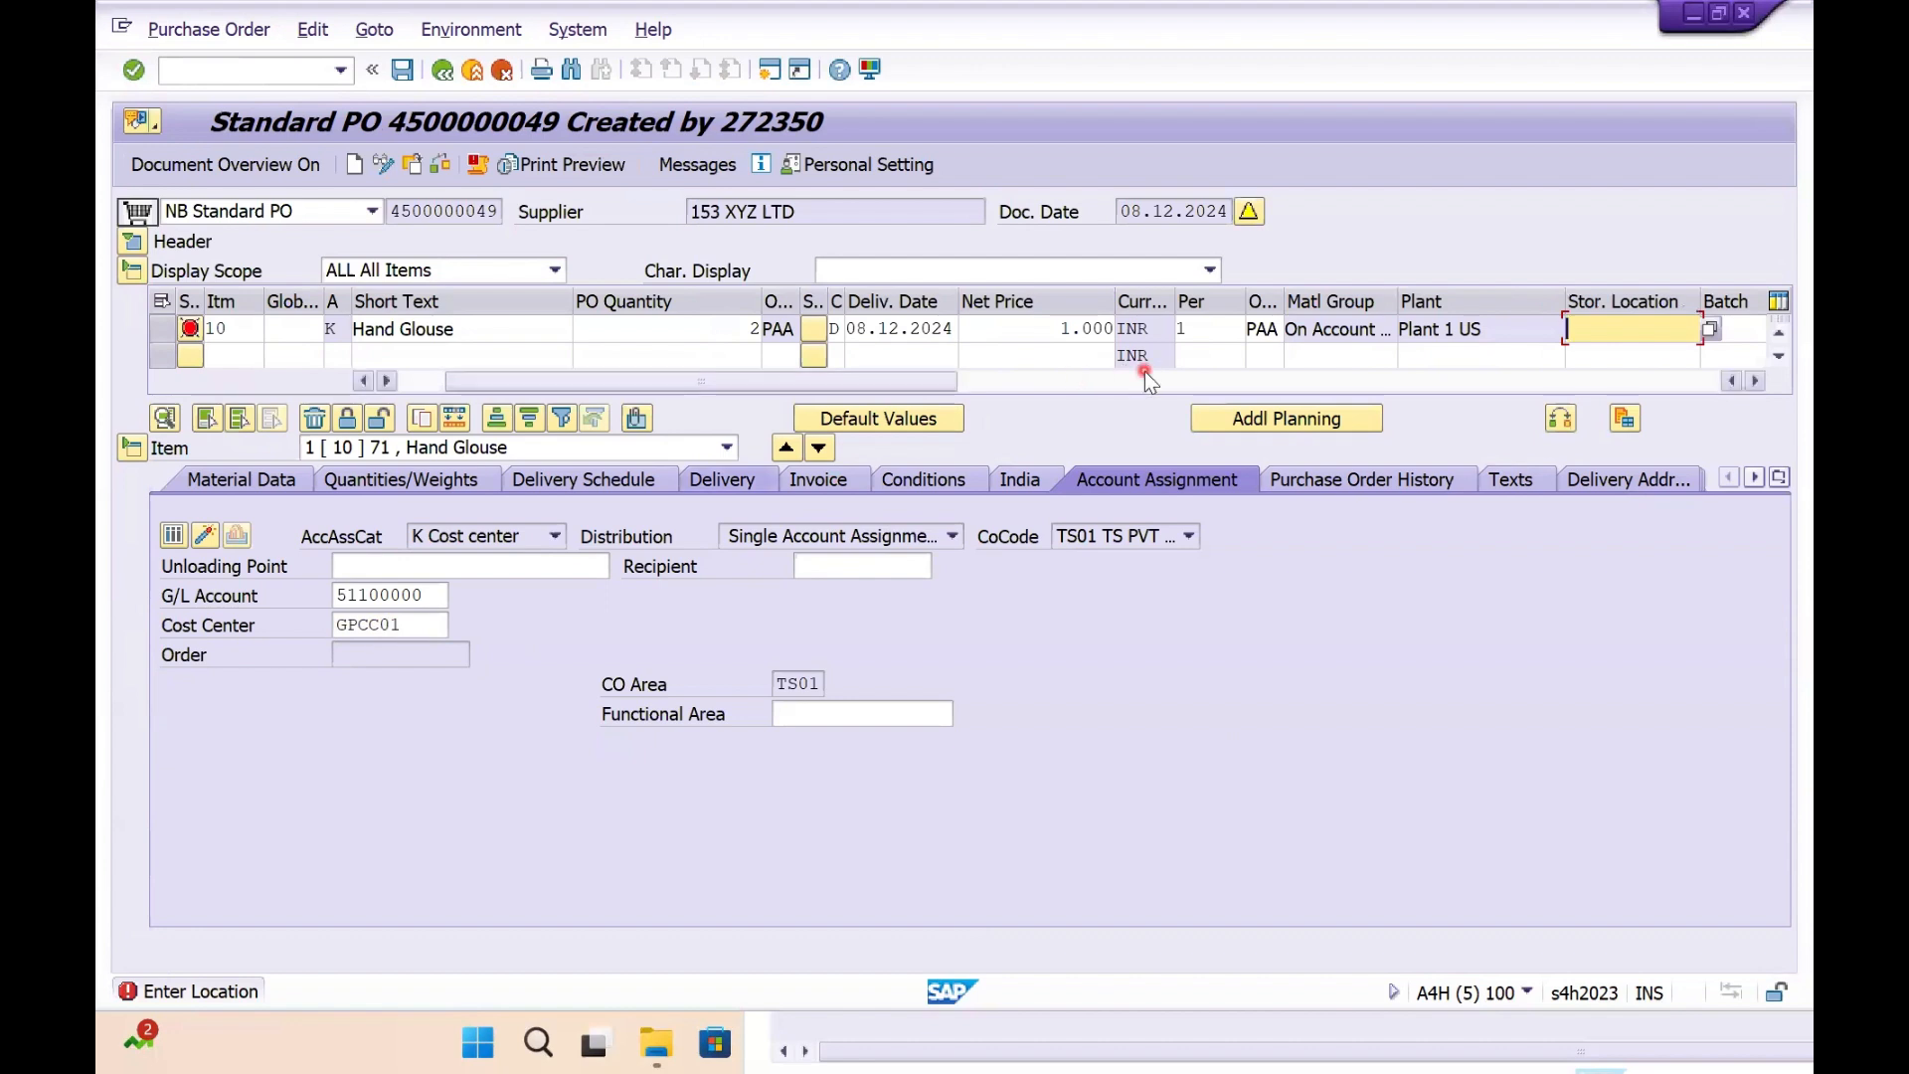
# - Start a new purchase order and set its document type to ZCPO GP RM/SP PO
pyautogui.click(239, 70)
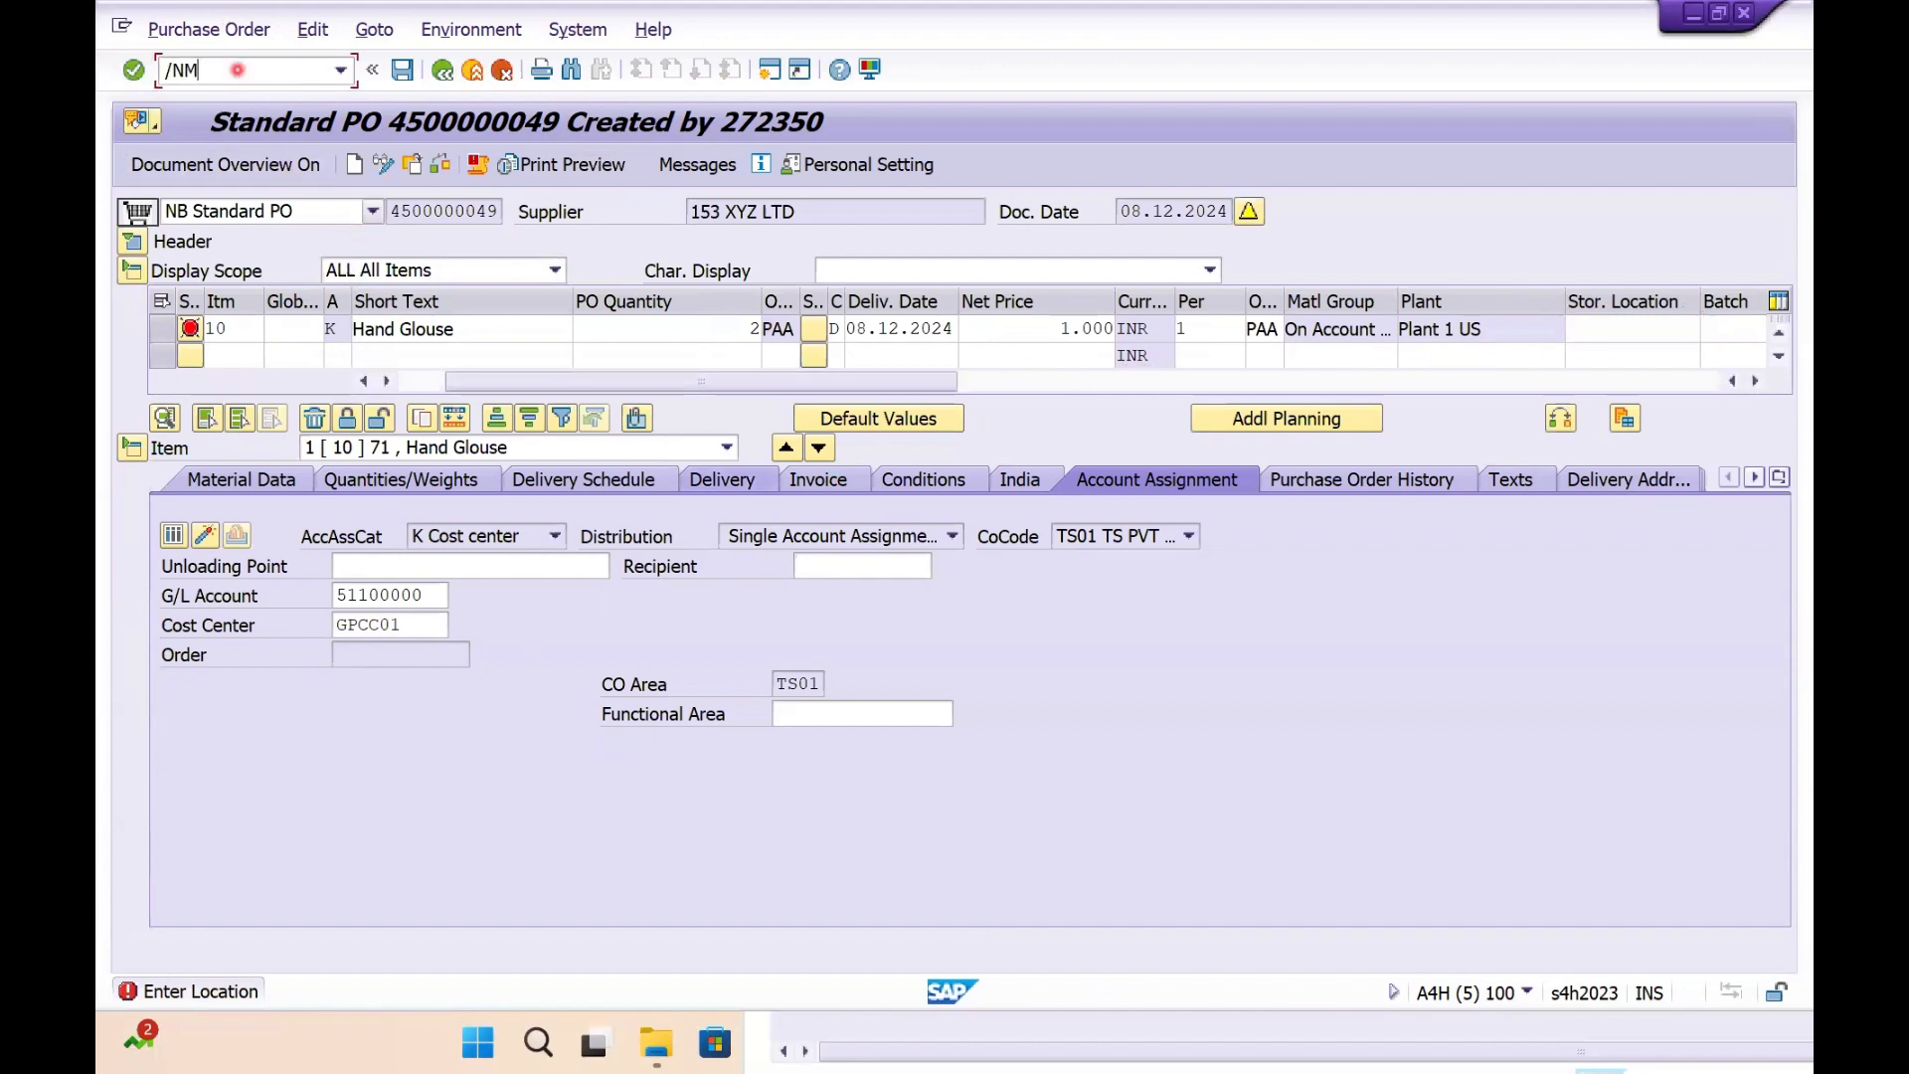
pyautogui.press('Return')
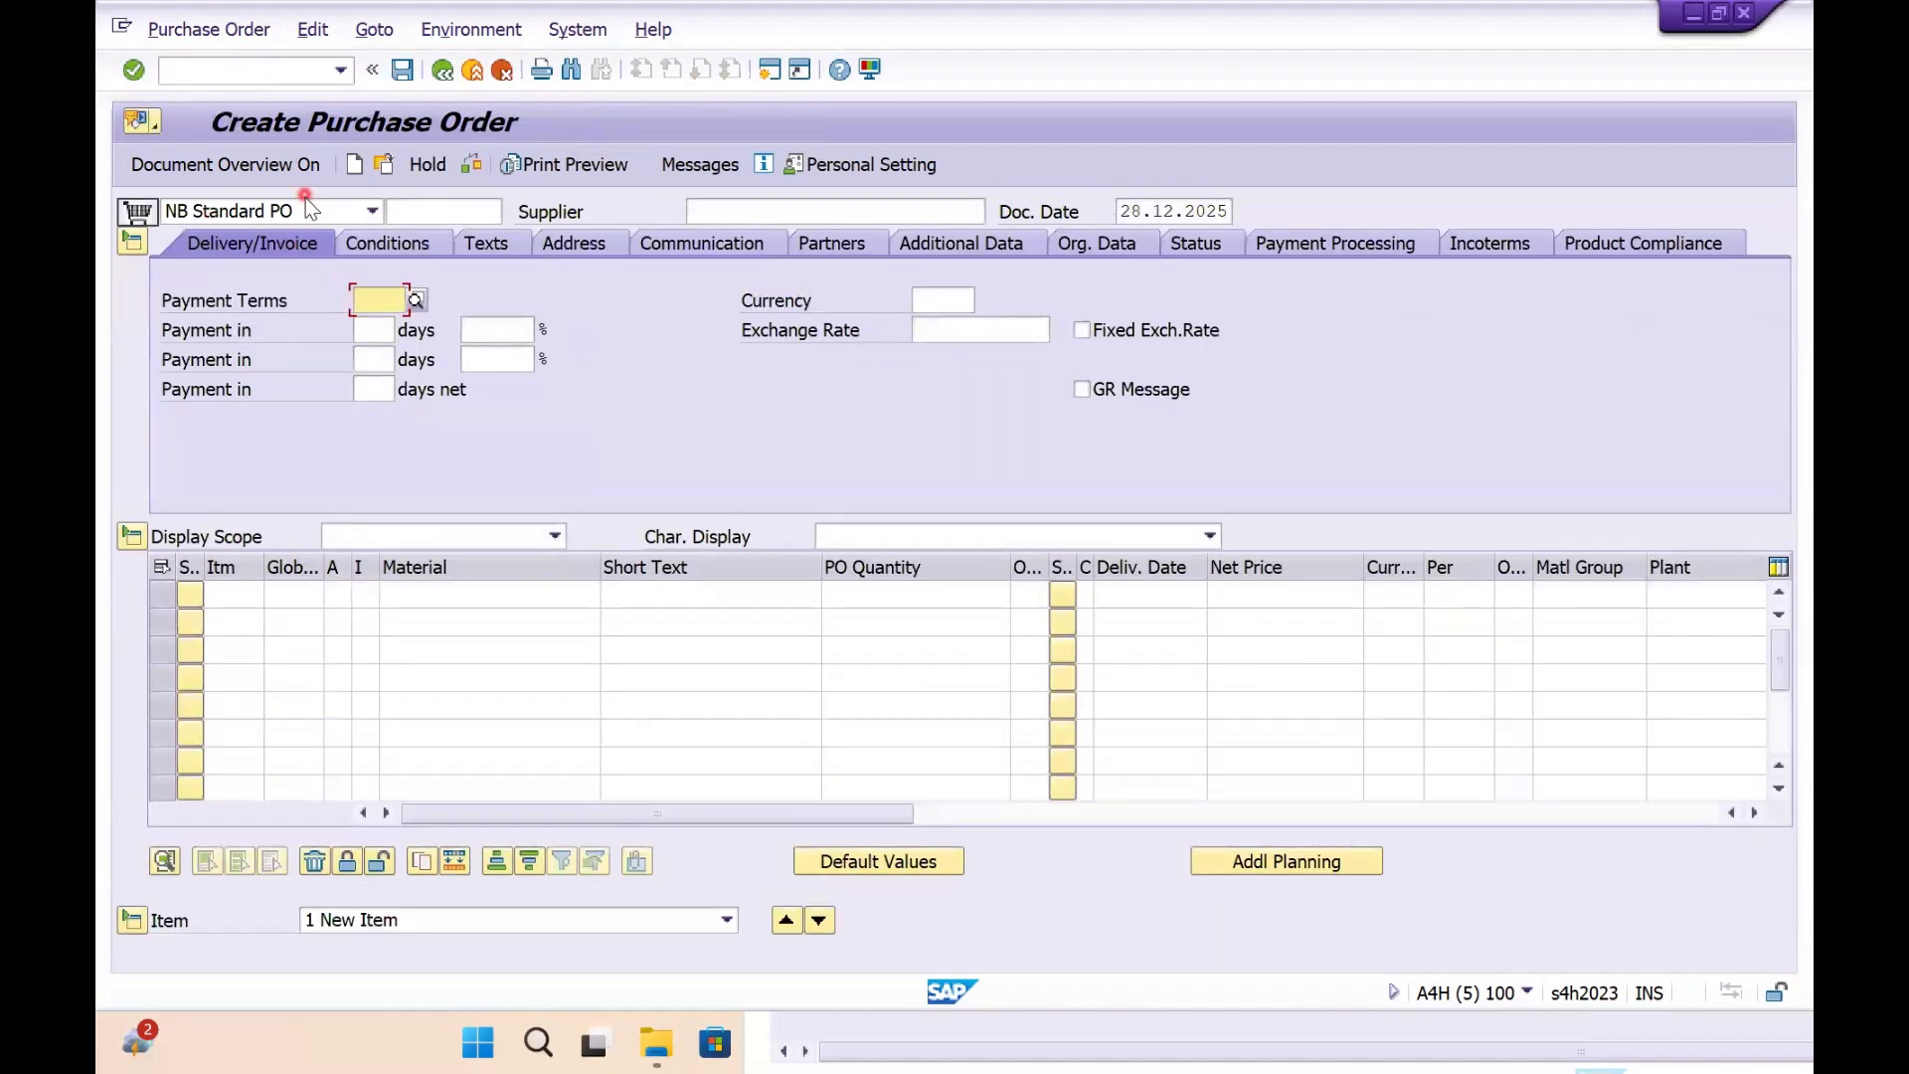
pyautogui.click(306, 213)
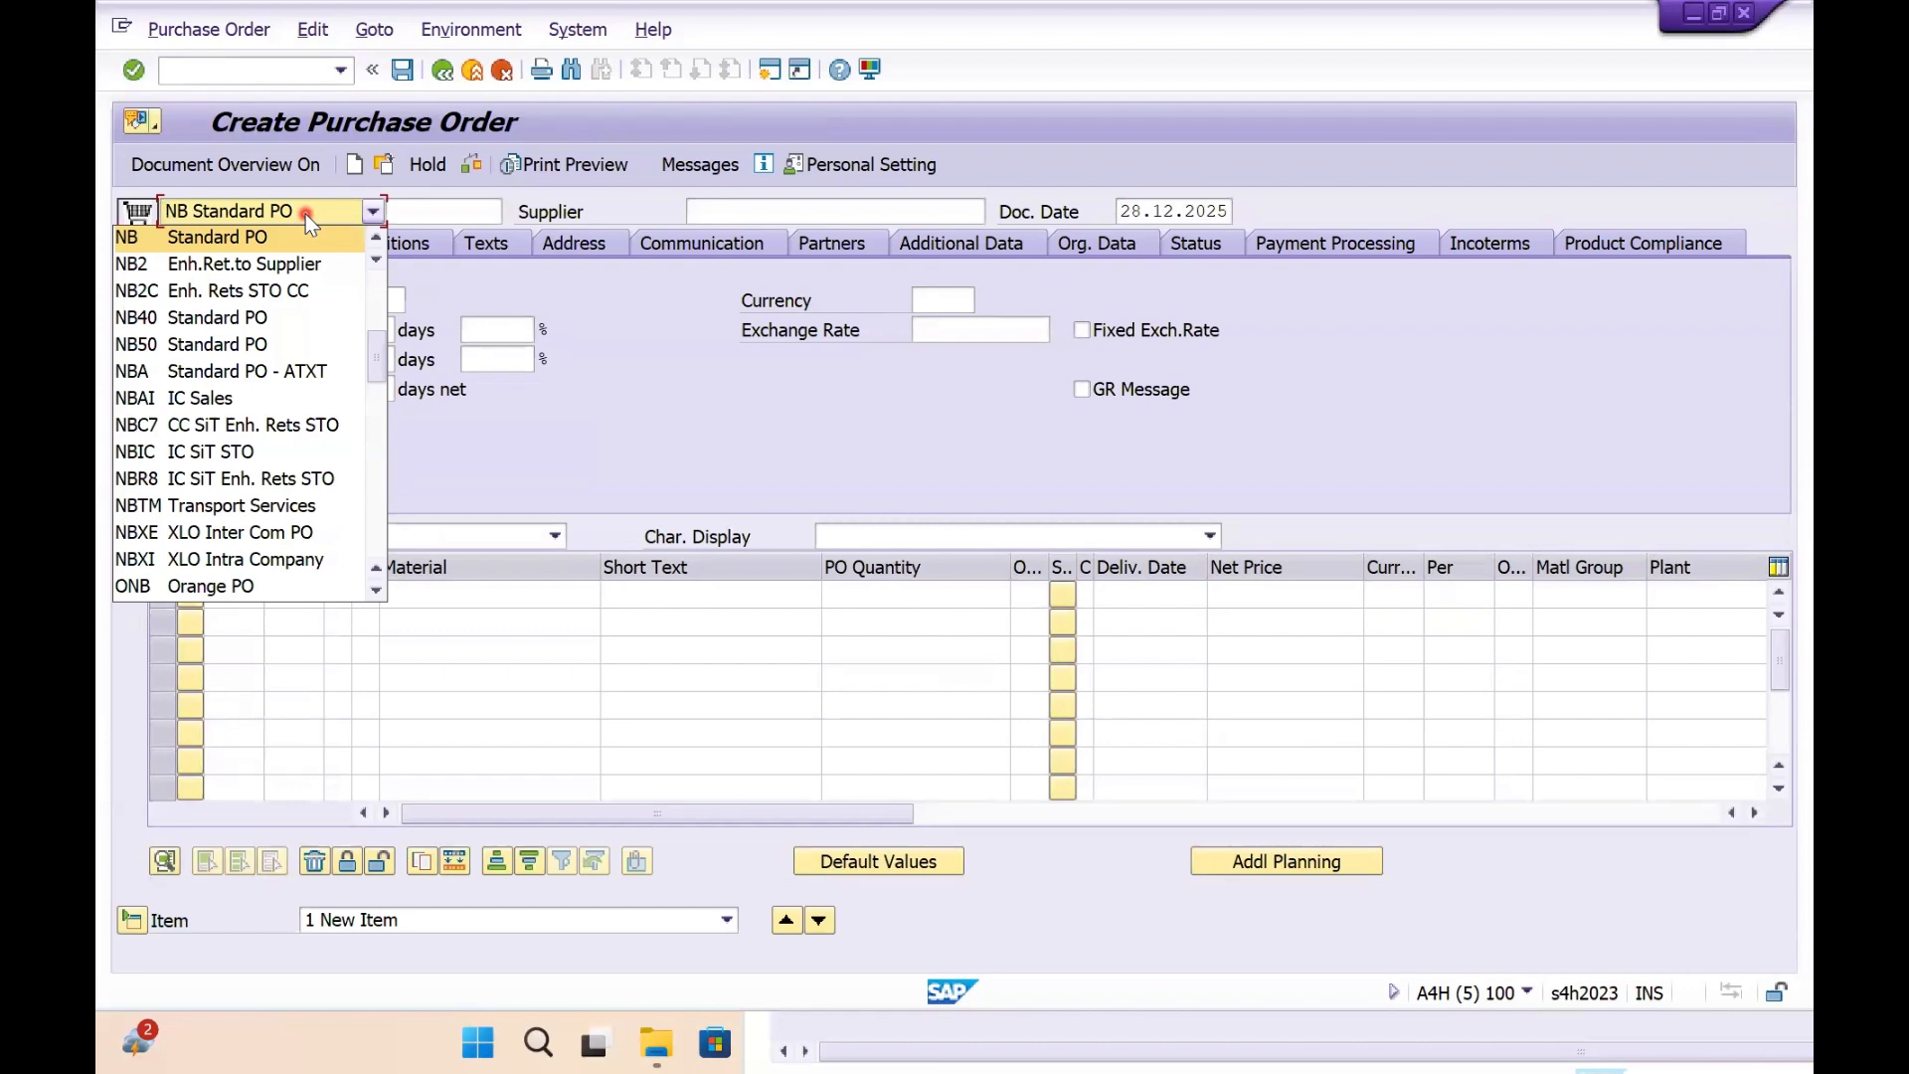
pyautogui.press('z')
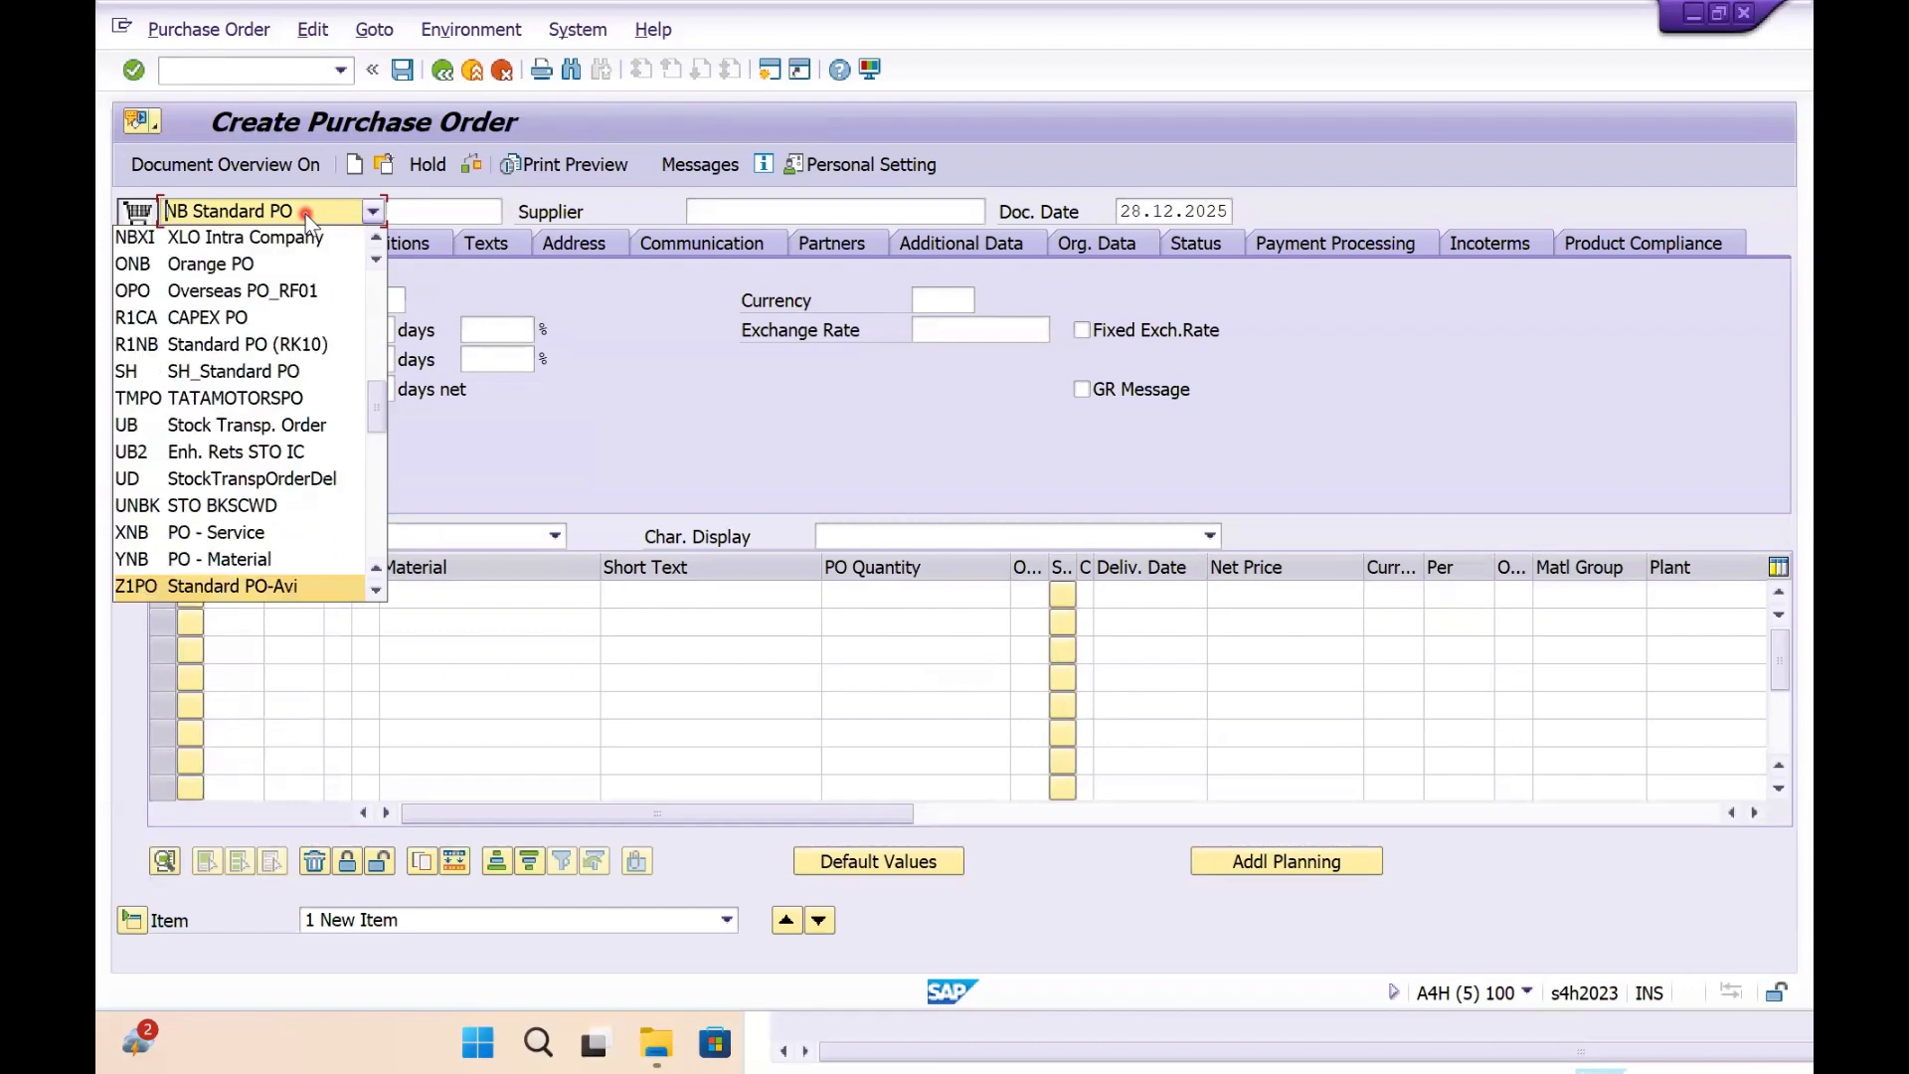
pyautogui.press('Down')
pyautogui.press('Down')
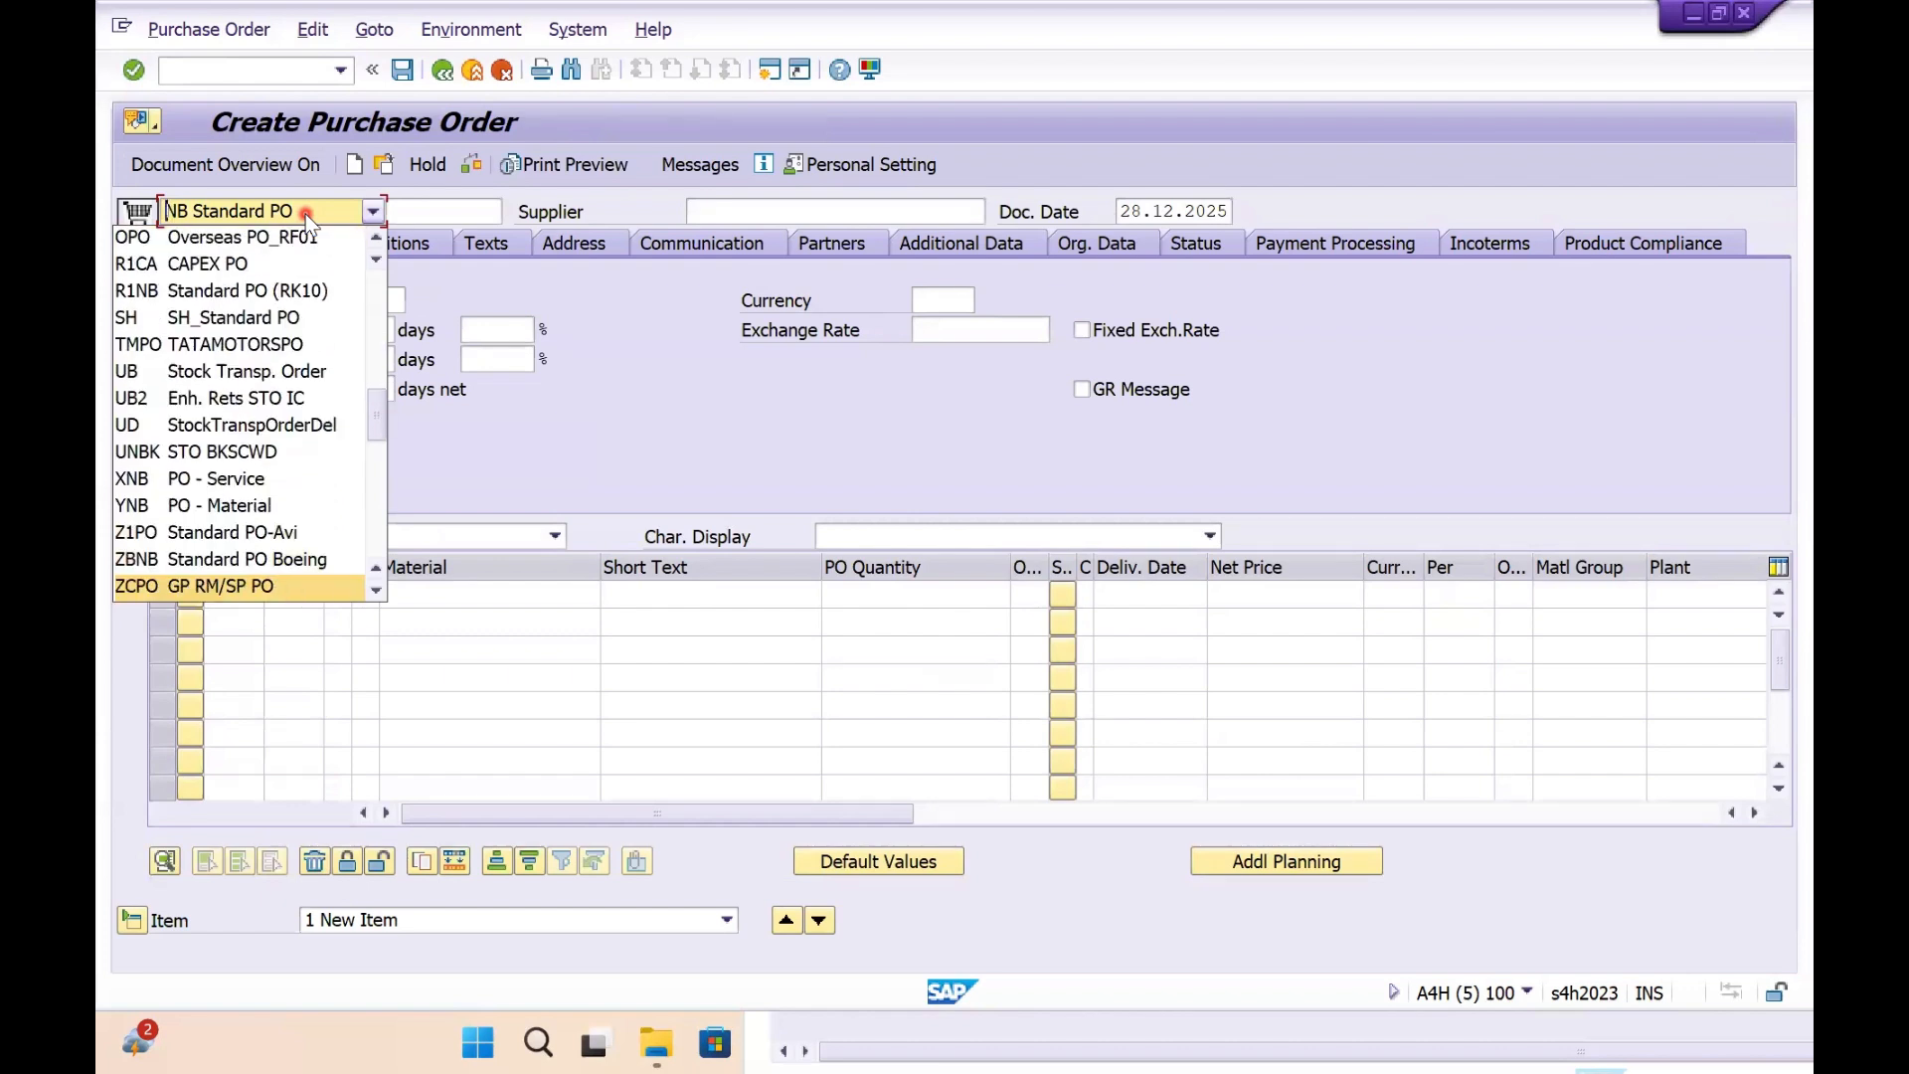
pyautogui.press('Down')
pyautogui.press('Down')
pyautogui.press('Down')
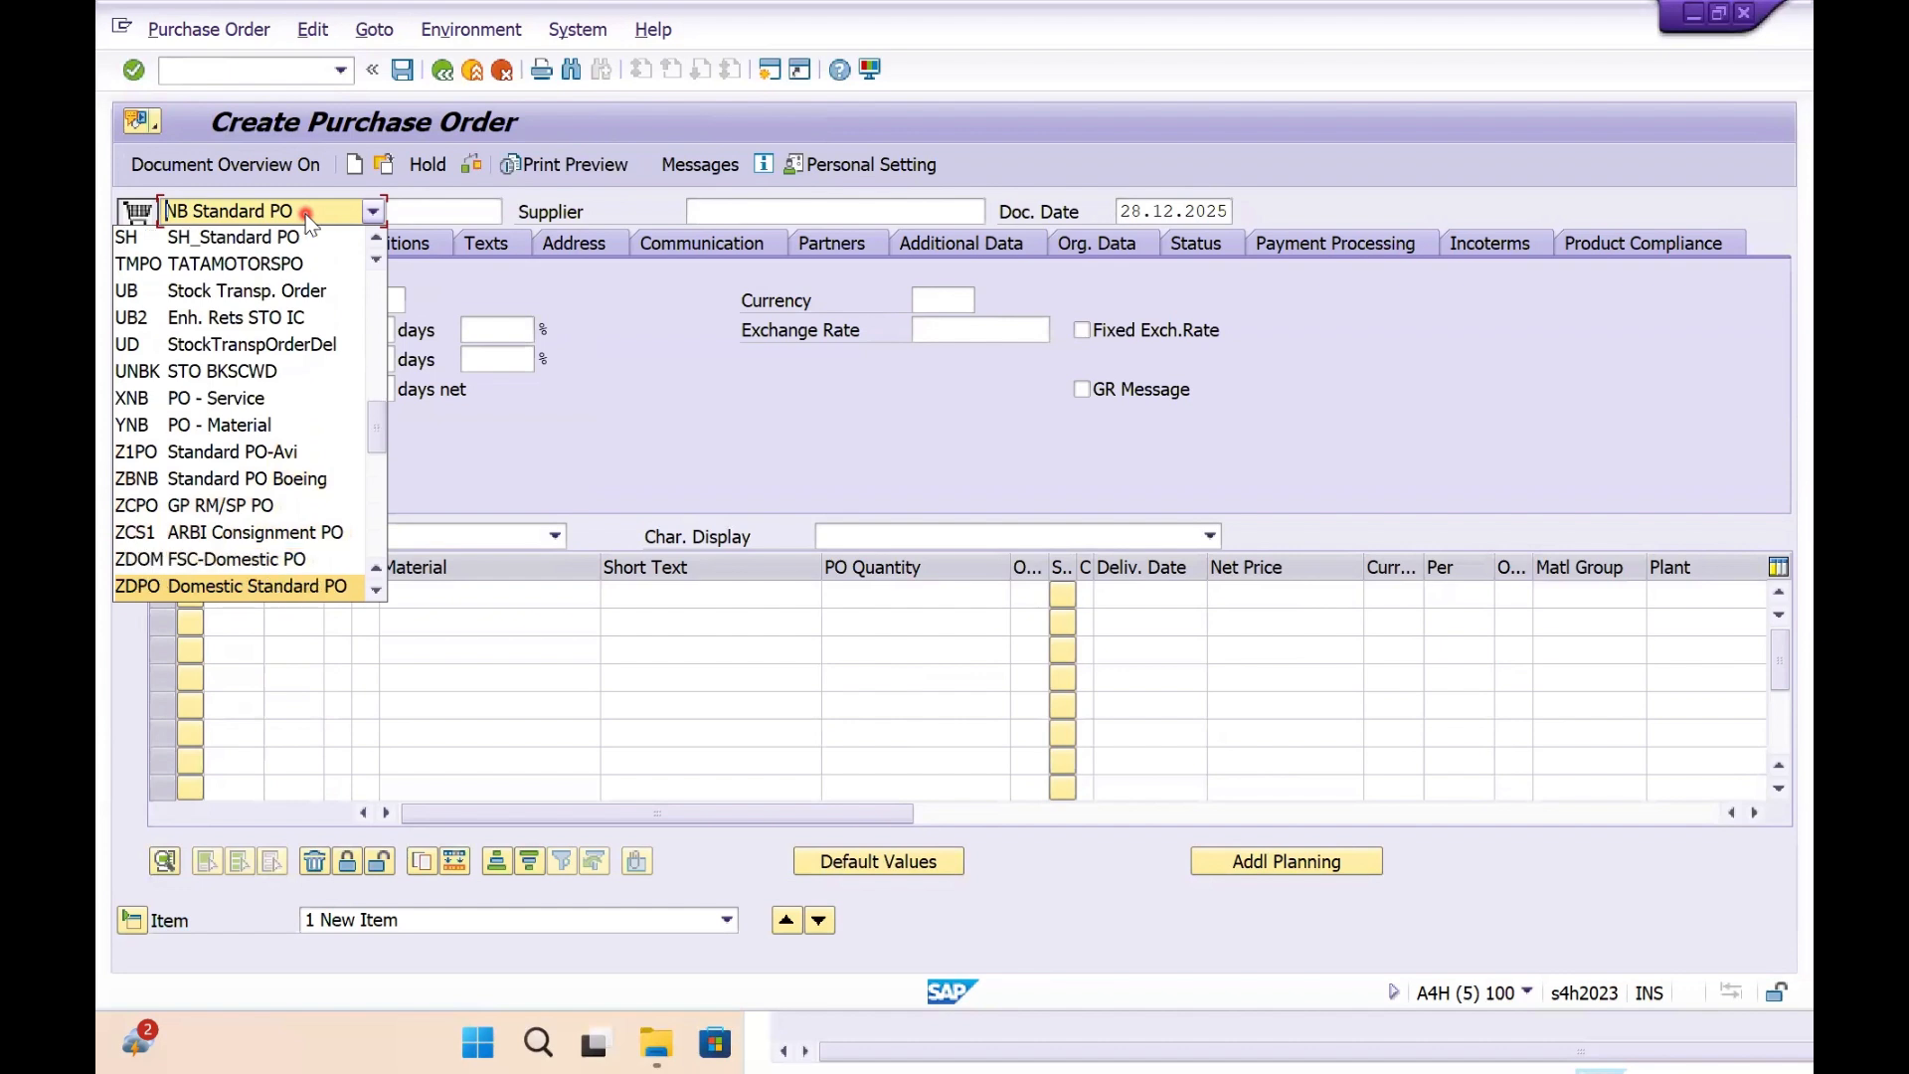
pyautogui.press('Down')
pyautogui.press('Down')
pyautogui.press('Down')
pyautogui.press('Down')
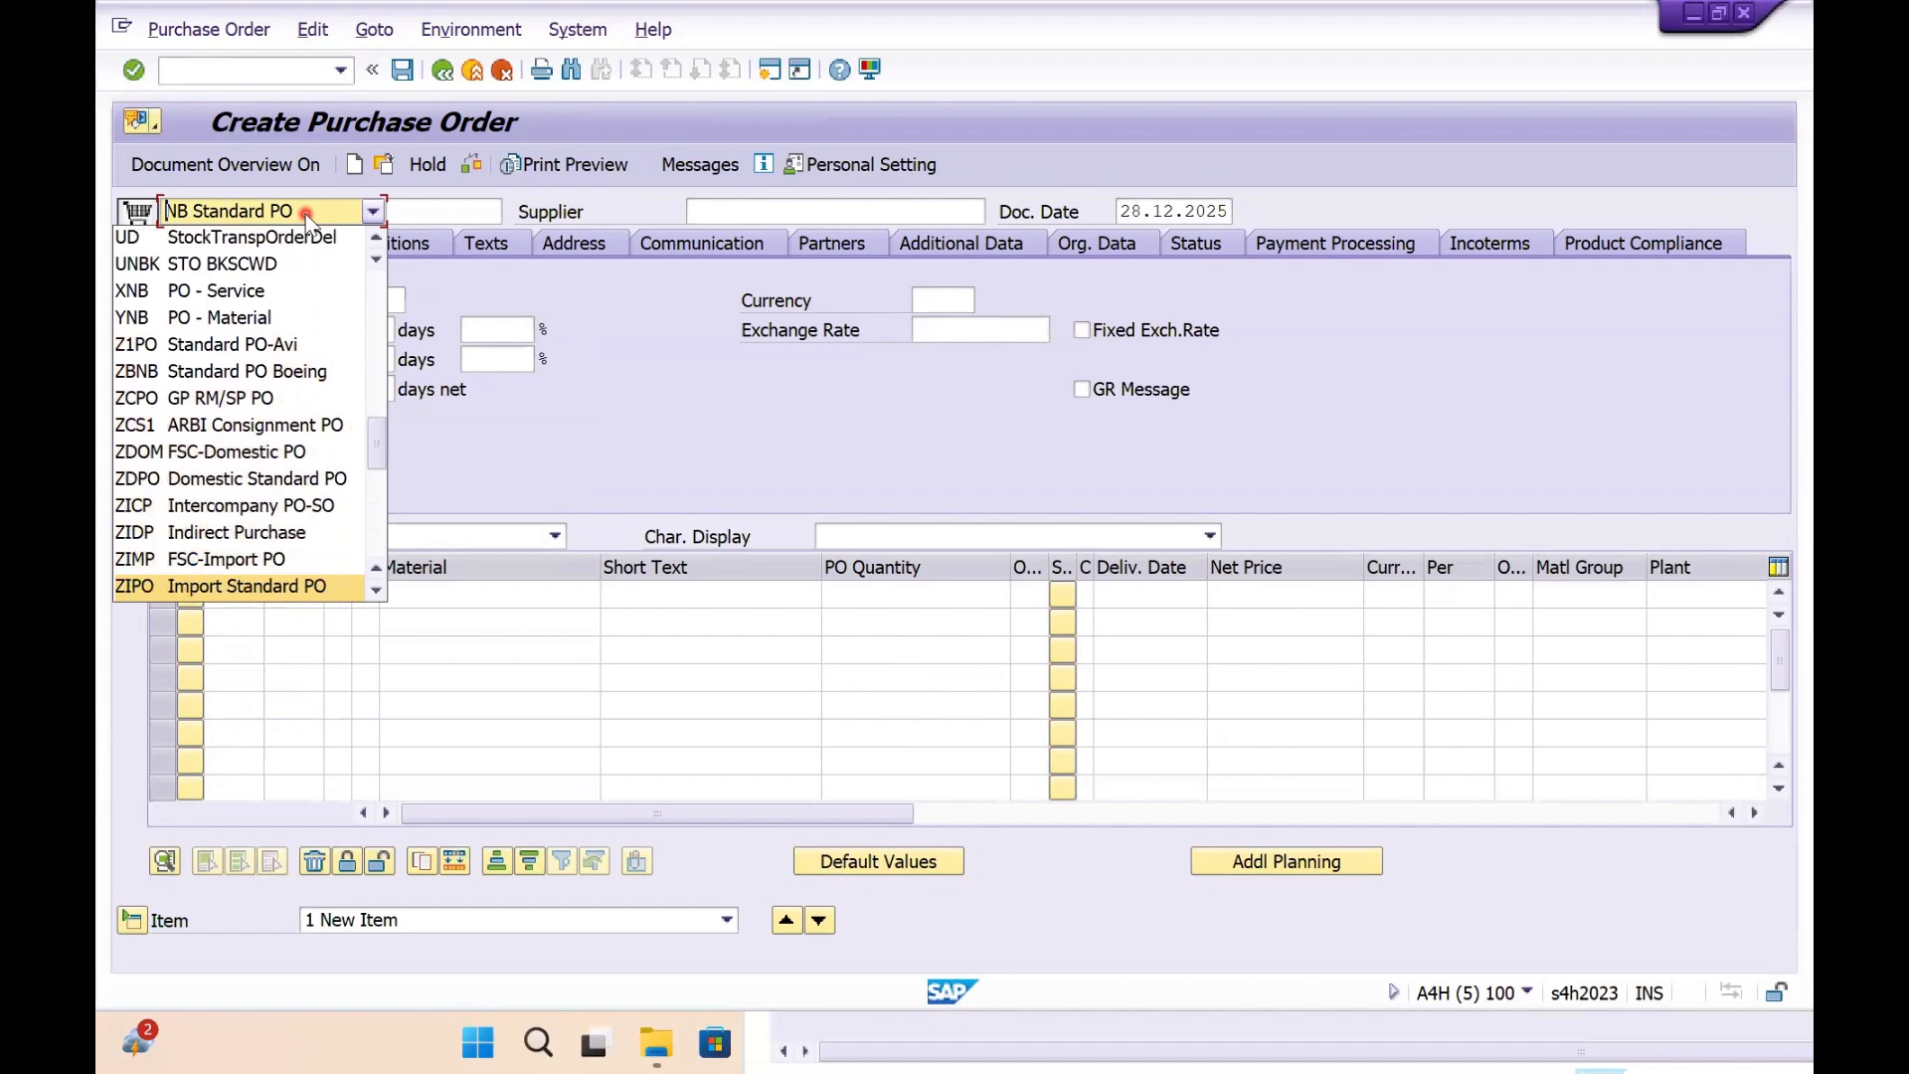
pyautogui.press('Down')
pyautogui.press('Down')
pyautogui.press('Down')
pyautogui.press('Down')
pyautogui.press('Down')
pyautogui.press('Down')
pyautogui.press('Down')
pyautogui.press('Down')
pyautogui.press('Down')
pyautogui.press('Down')
pyautogui.press('Down')
pyautogui.press('Down')
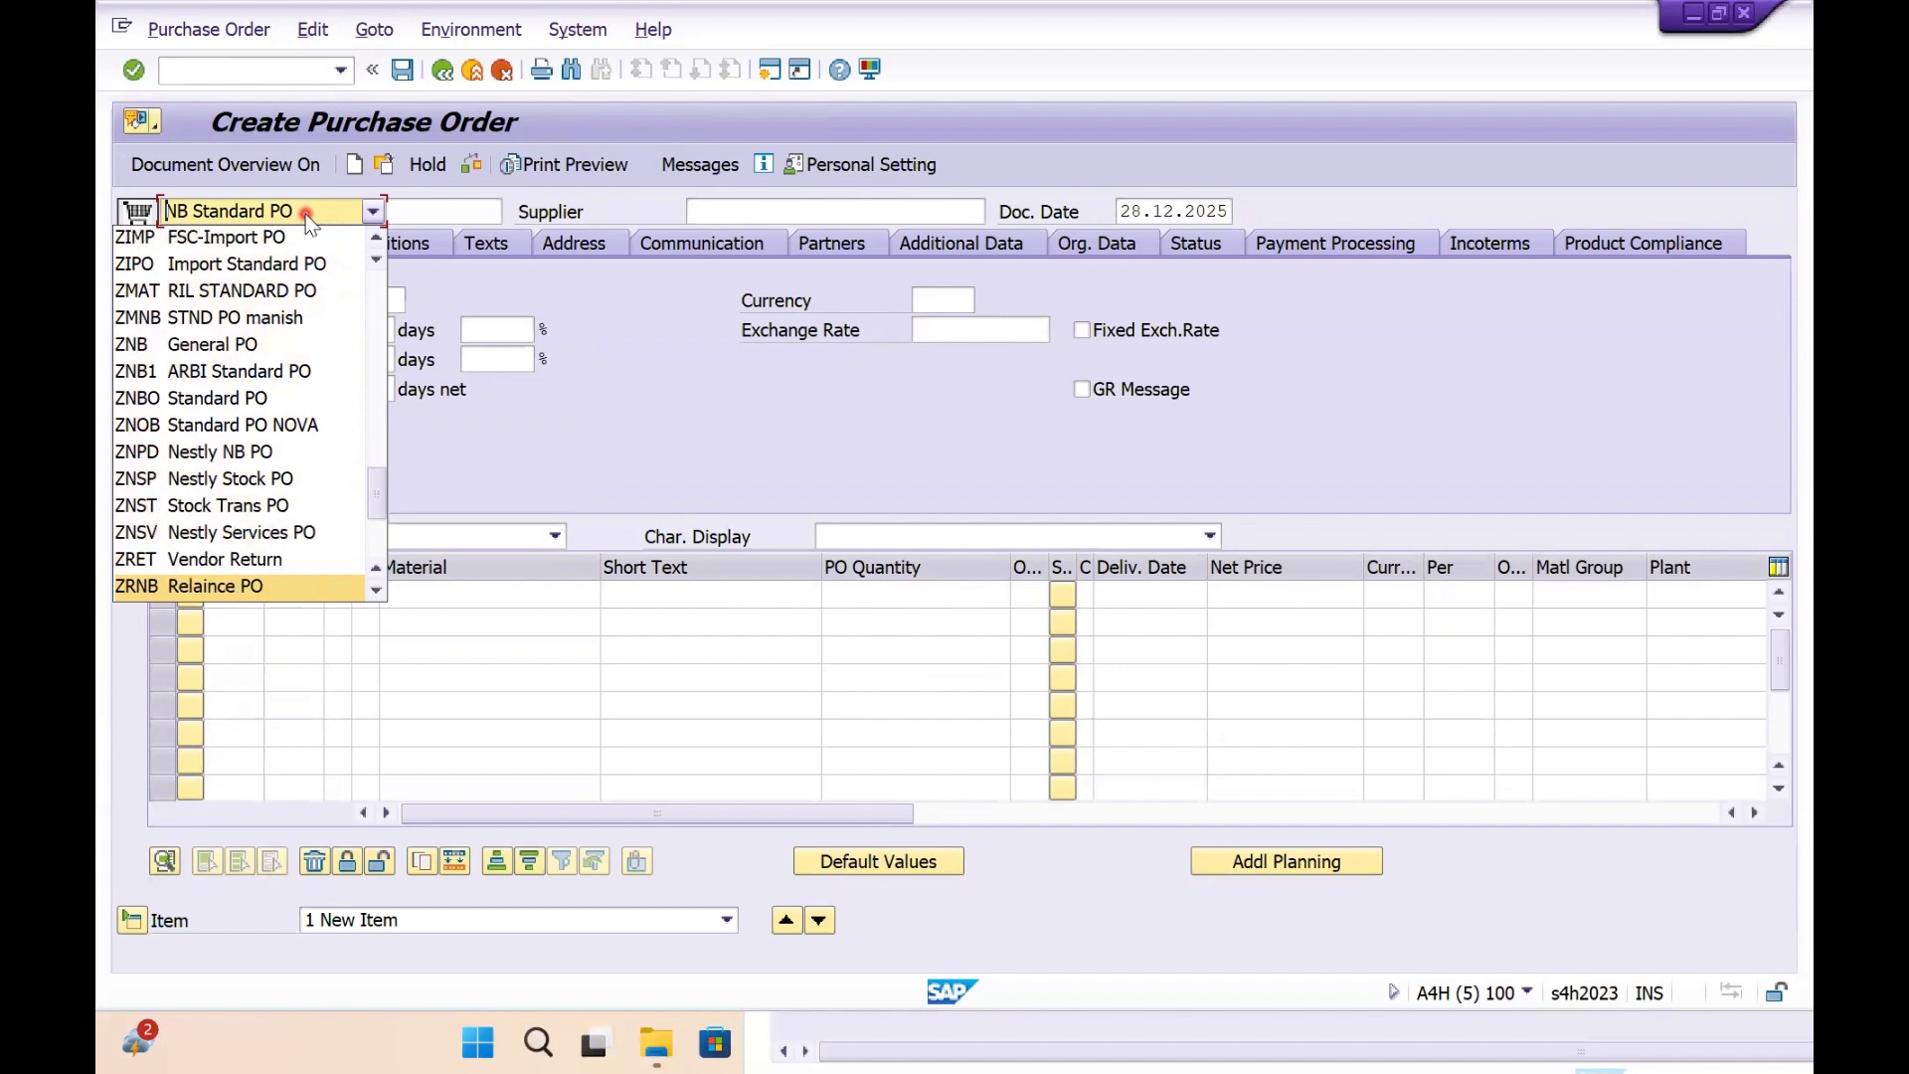
pyautogui.scroll(-4, 219, 426)
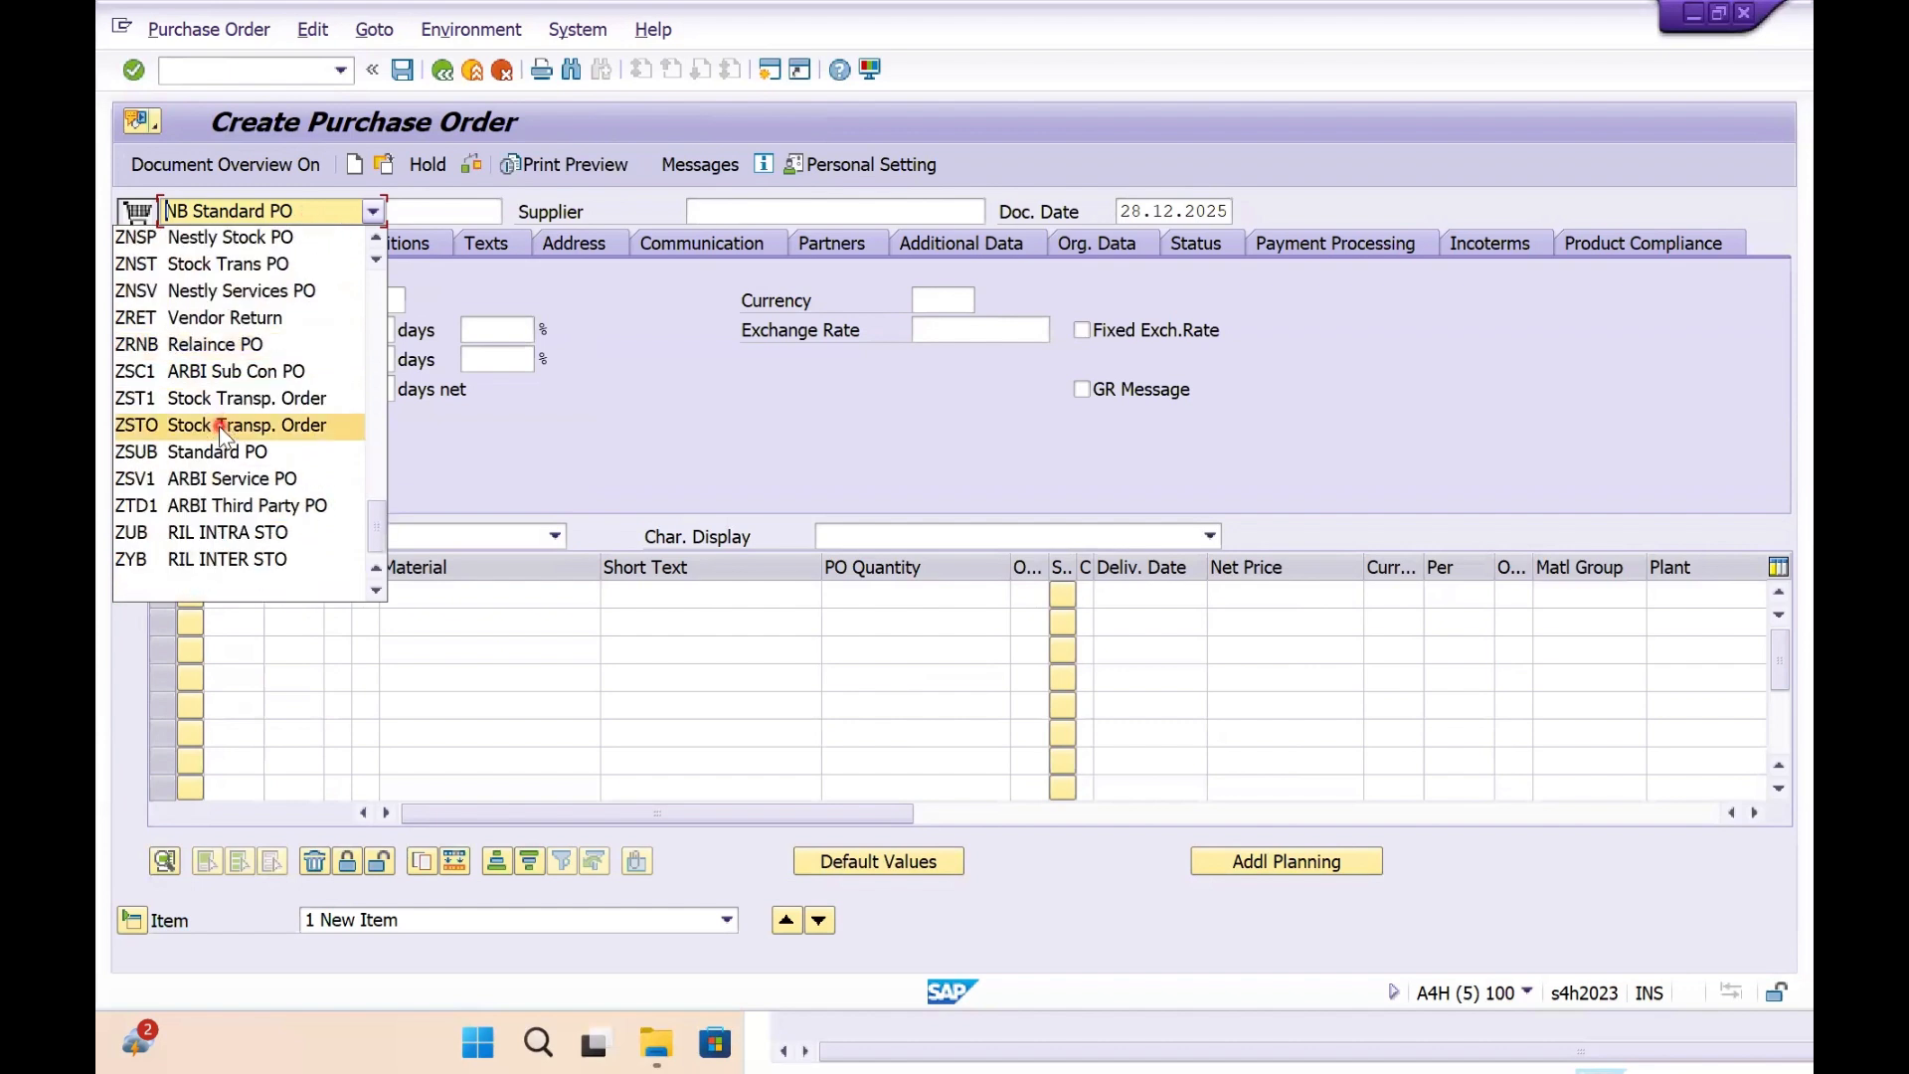
pyautogui.scroll(5, 219, 425)
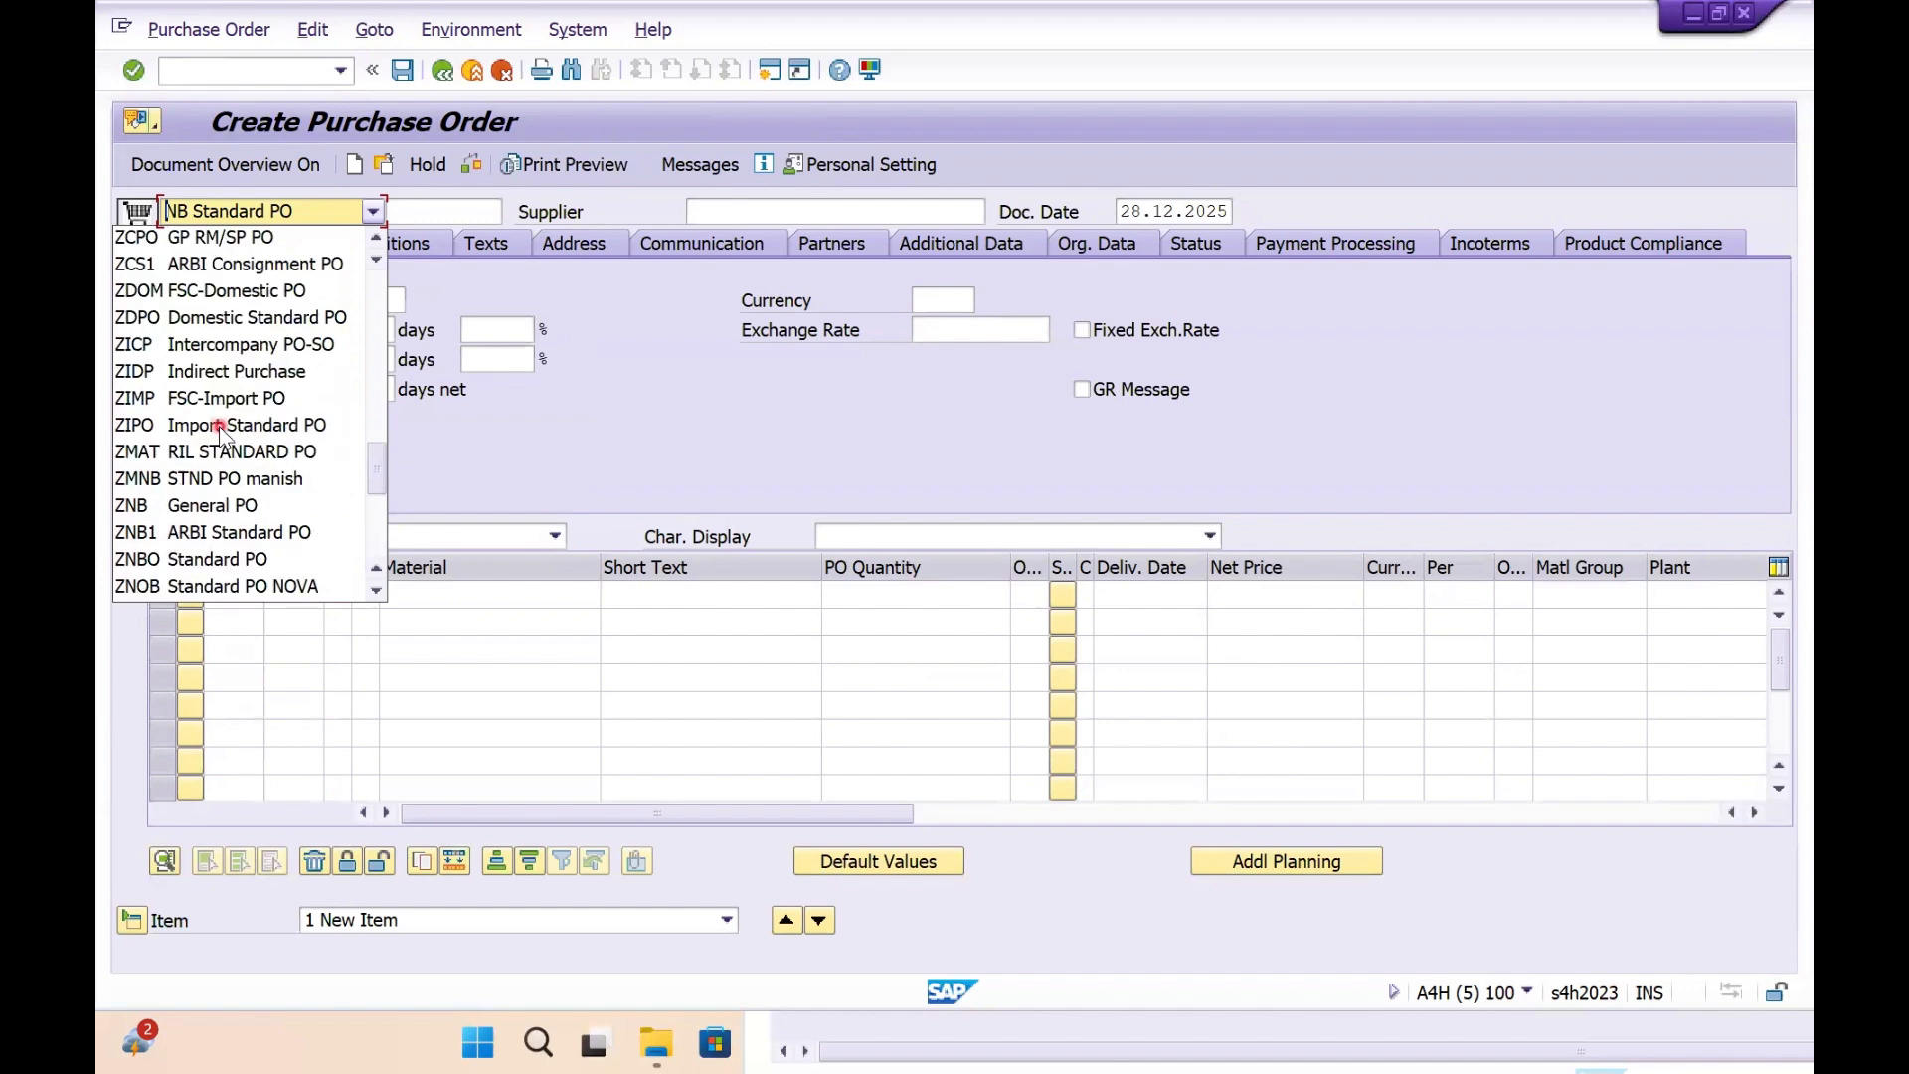
pyautogui.scroll(3, 219, 425)
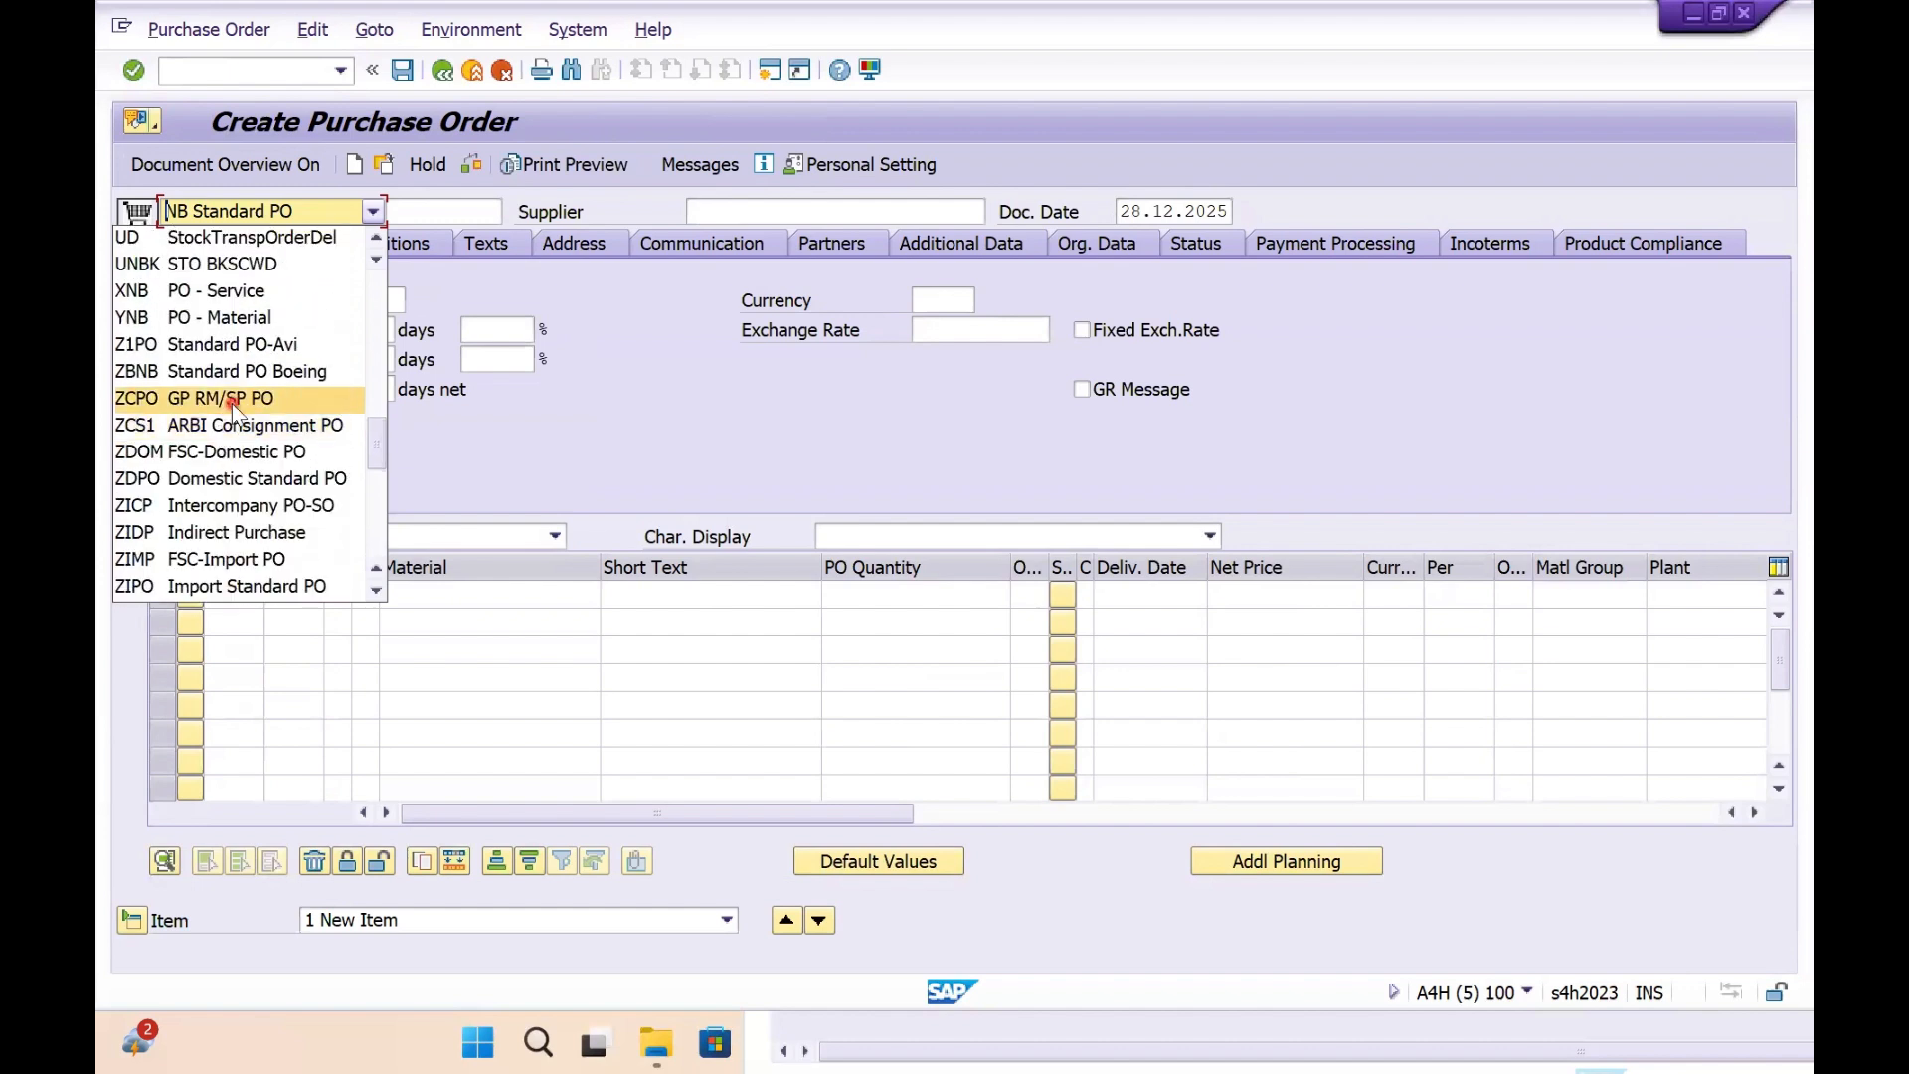
pyautogui.click(234, 399)
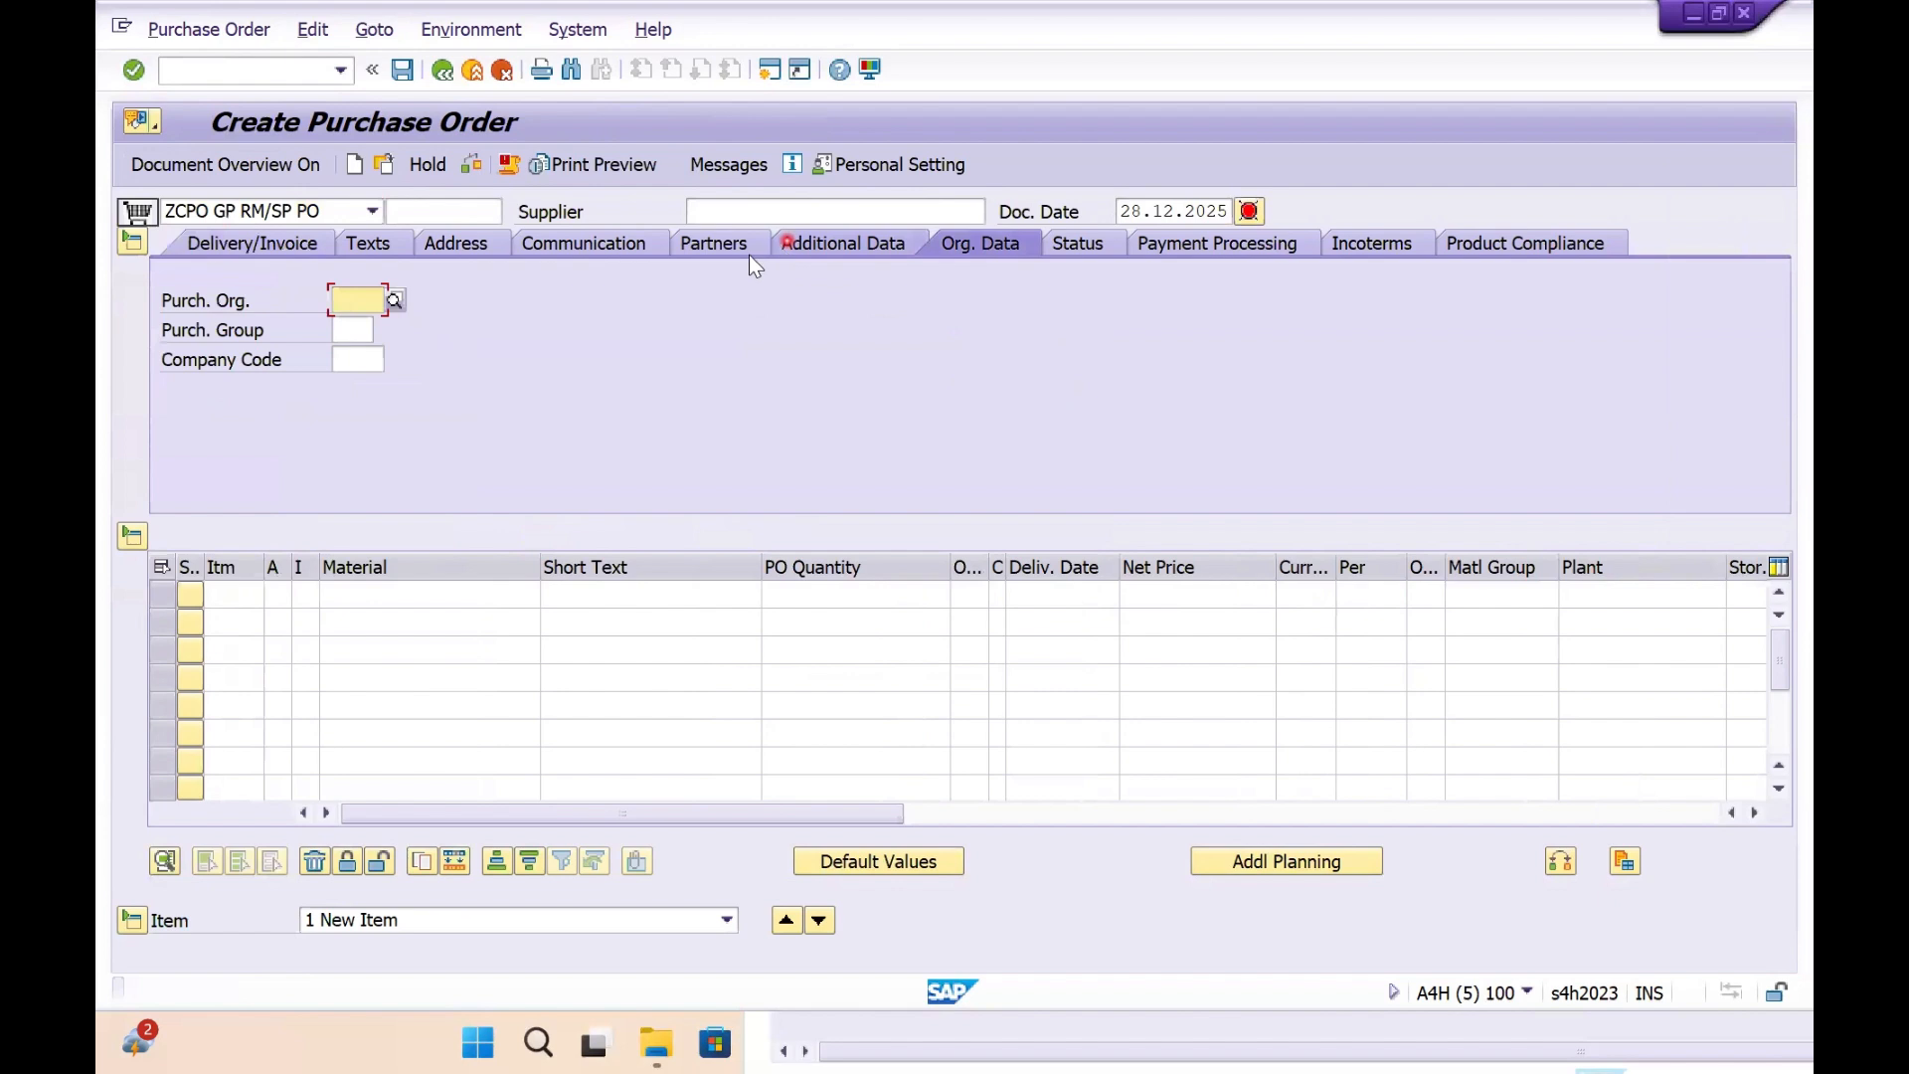
# - Set the new purchase order's supplier to GK Suppliers
pyautogui.click(734, 213)
pyautogui.press('Down')
pyautogui.press('Down')
pyautogui.press('Return')
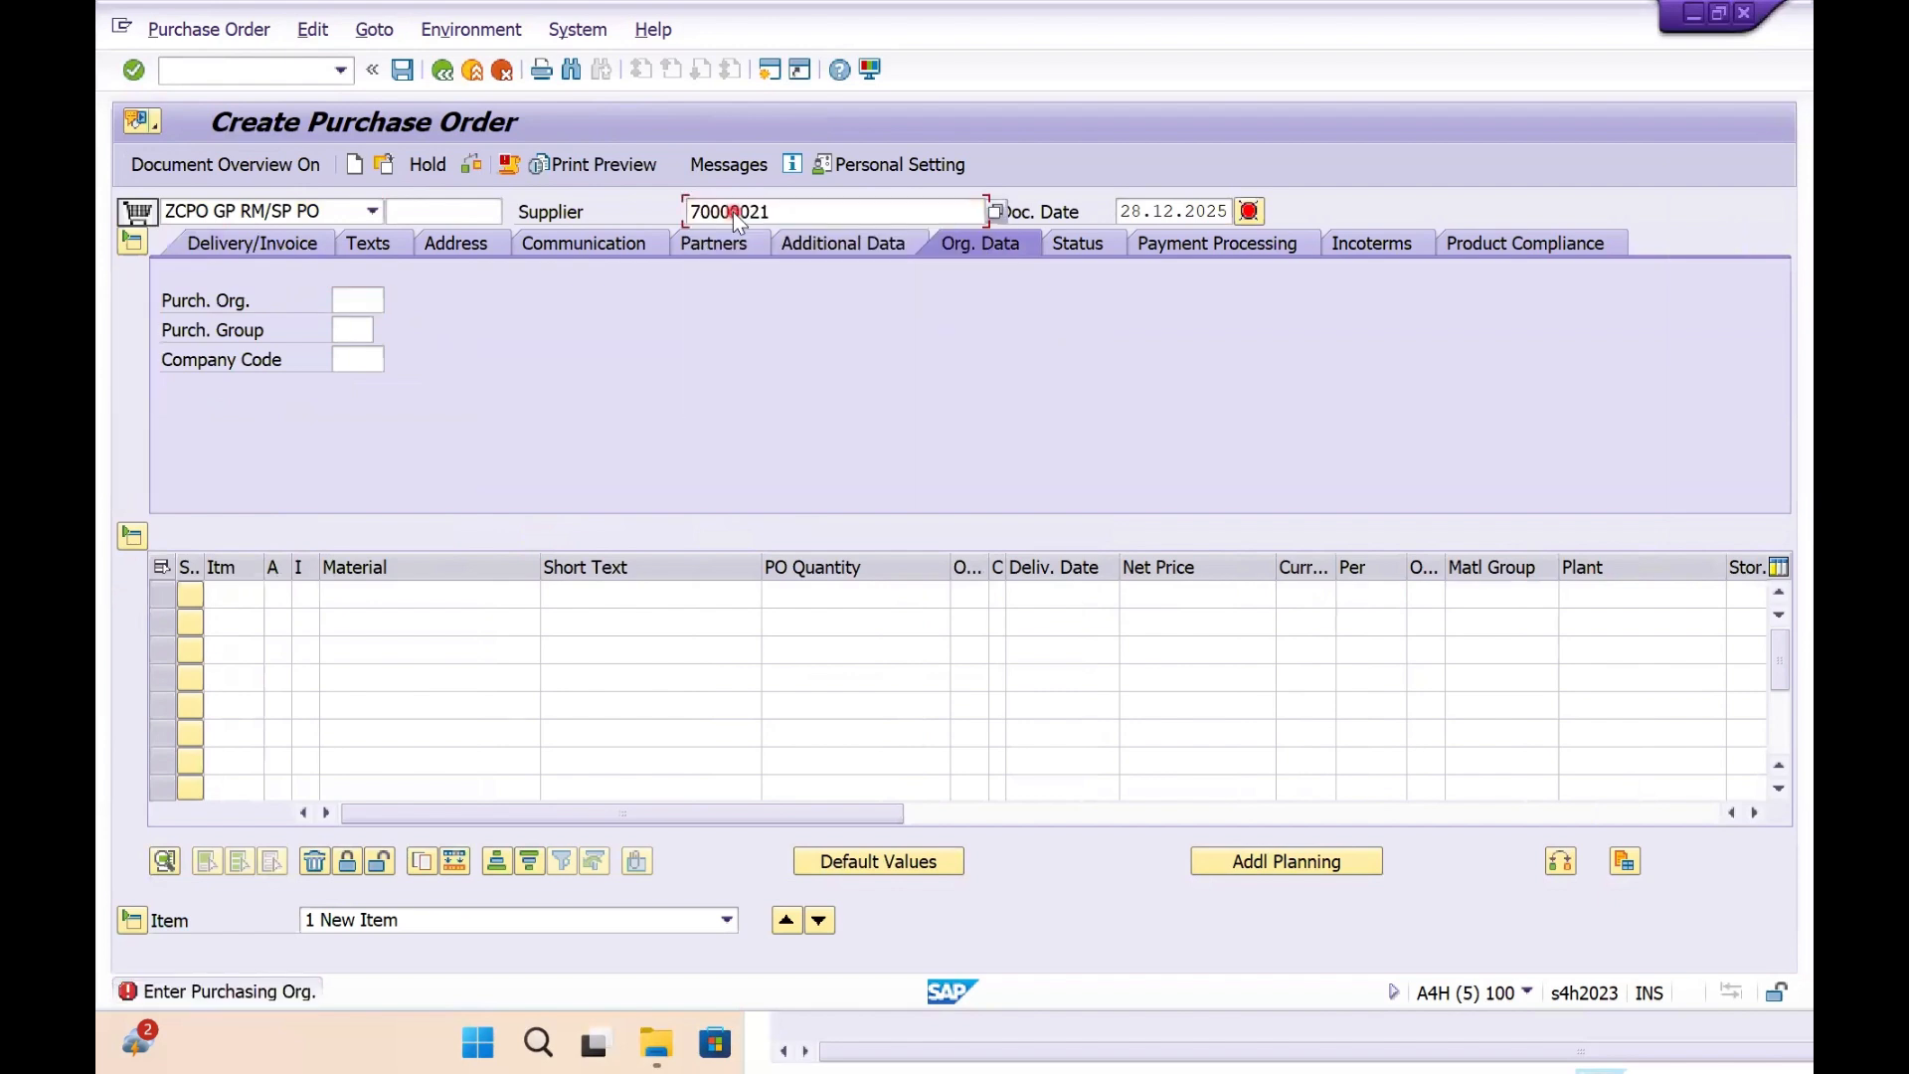
# - Fill in the header organizational data with purchasing organization GPPO, purchasing group G01 and company code GP00
pyautogui.press('Down')
pyautogui.press('Down')
pyautogui.press('Return')
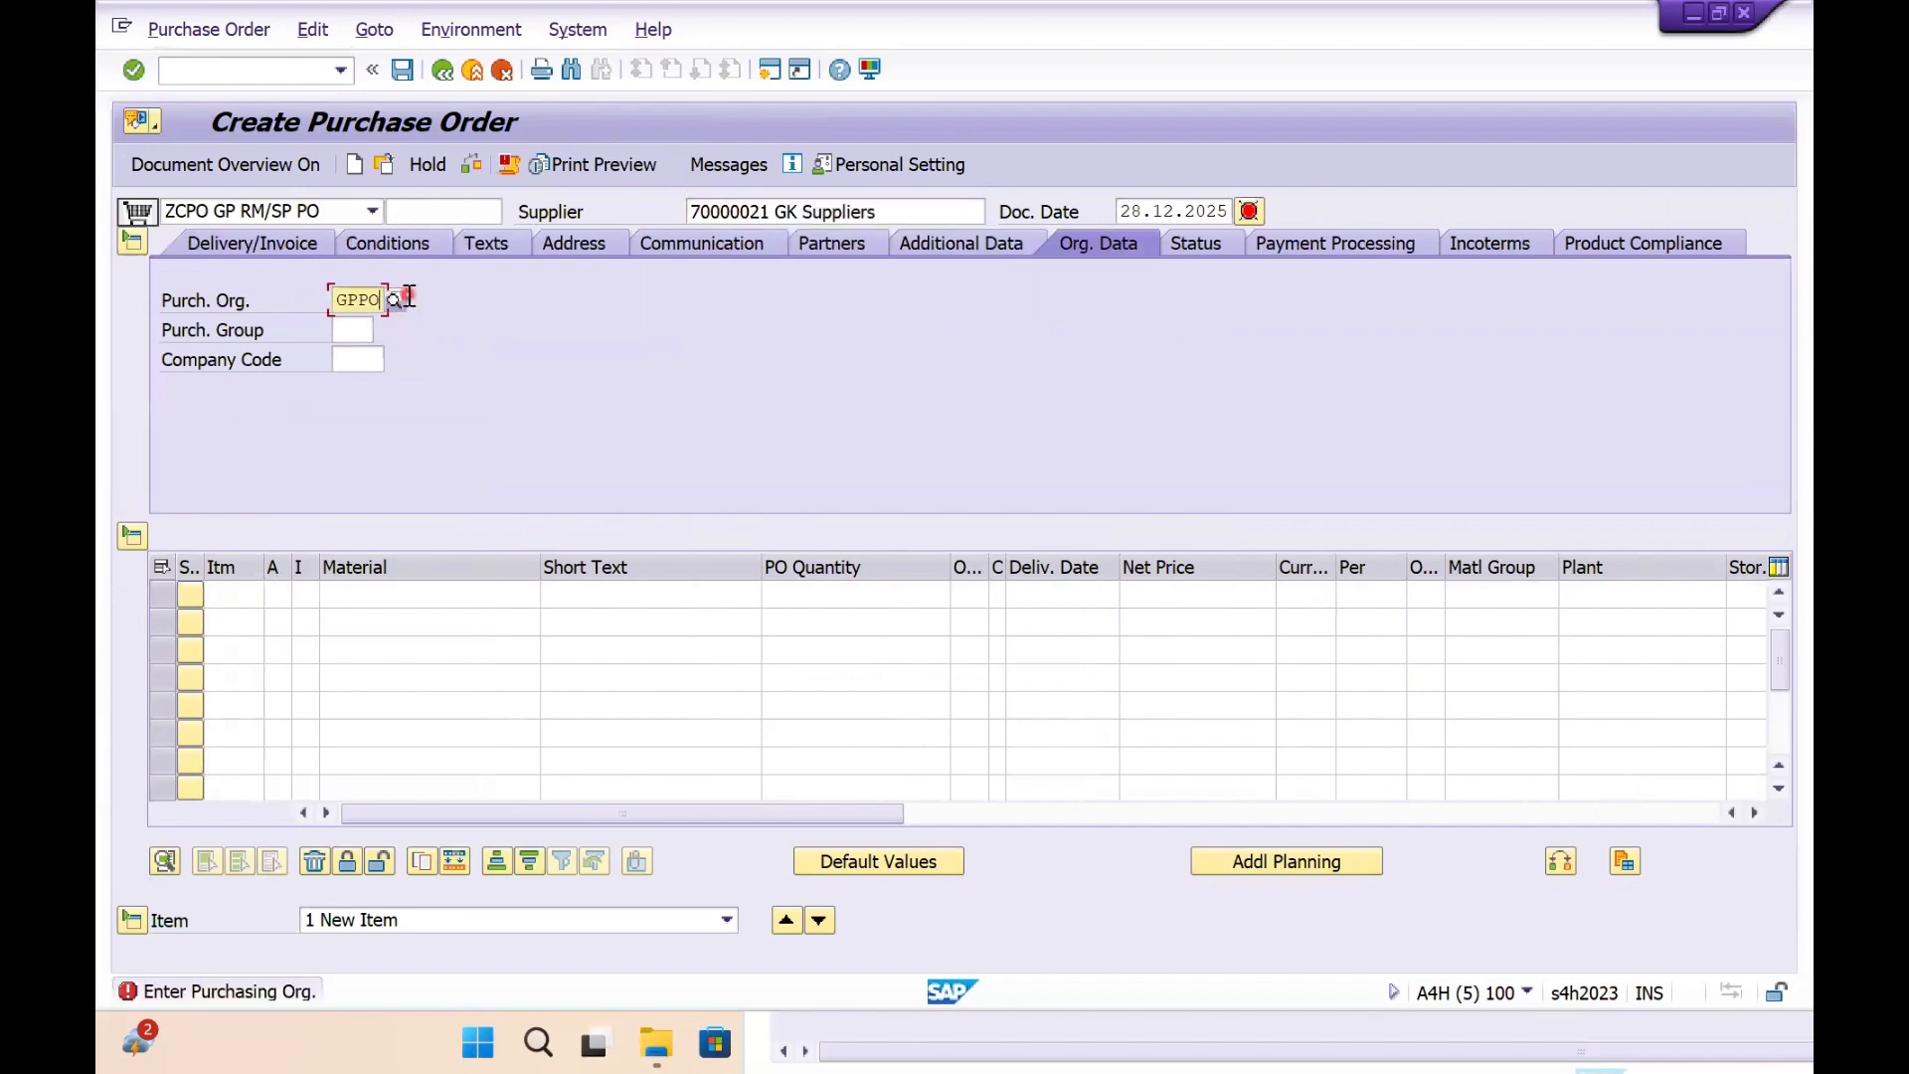
pyautogui.press('Return')
pyautogui.press('Down')
pyautogui.press('Down')
pyautogui.press('Return')
pyautogui.press('Return')
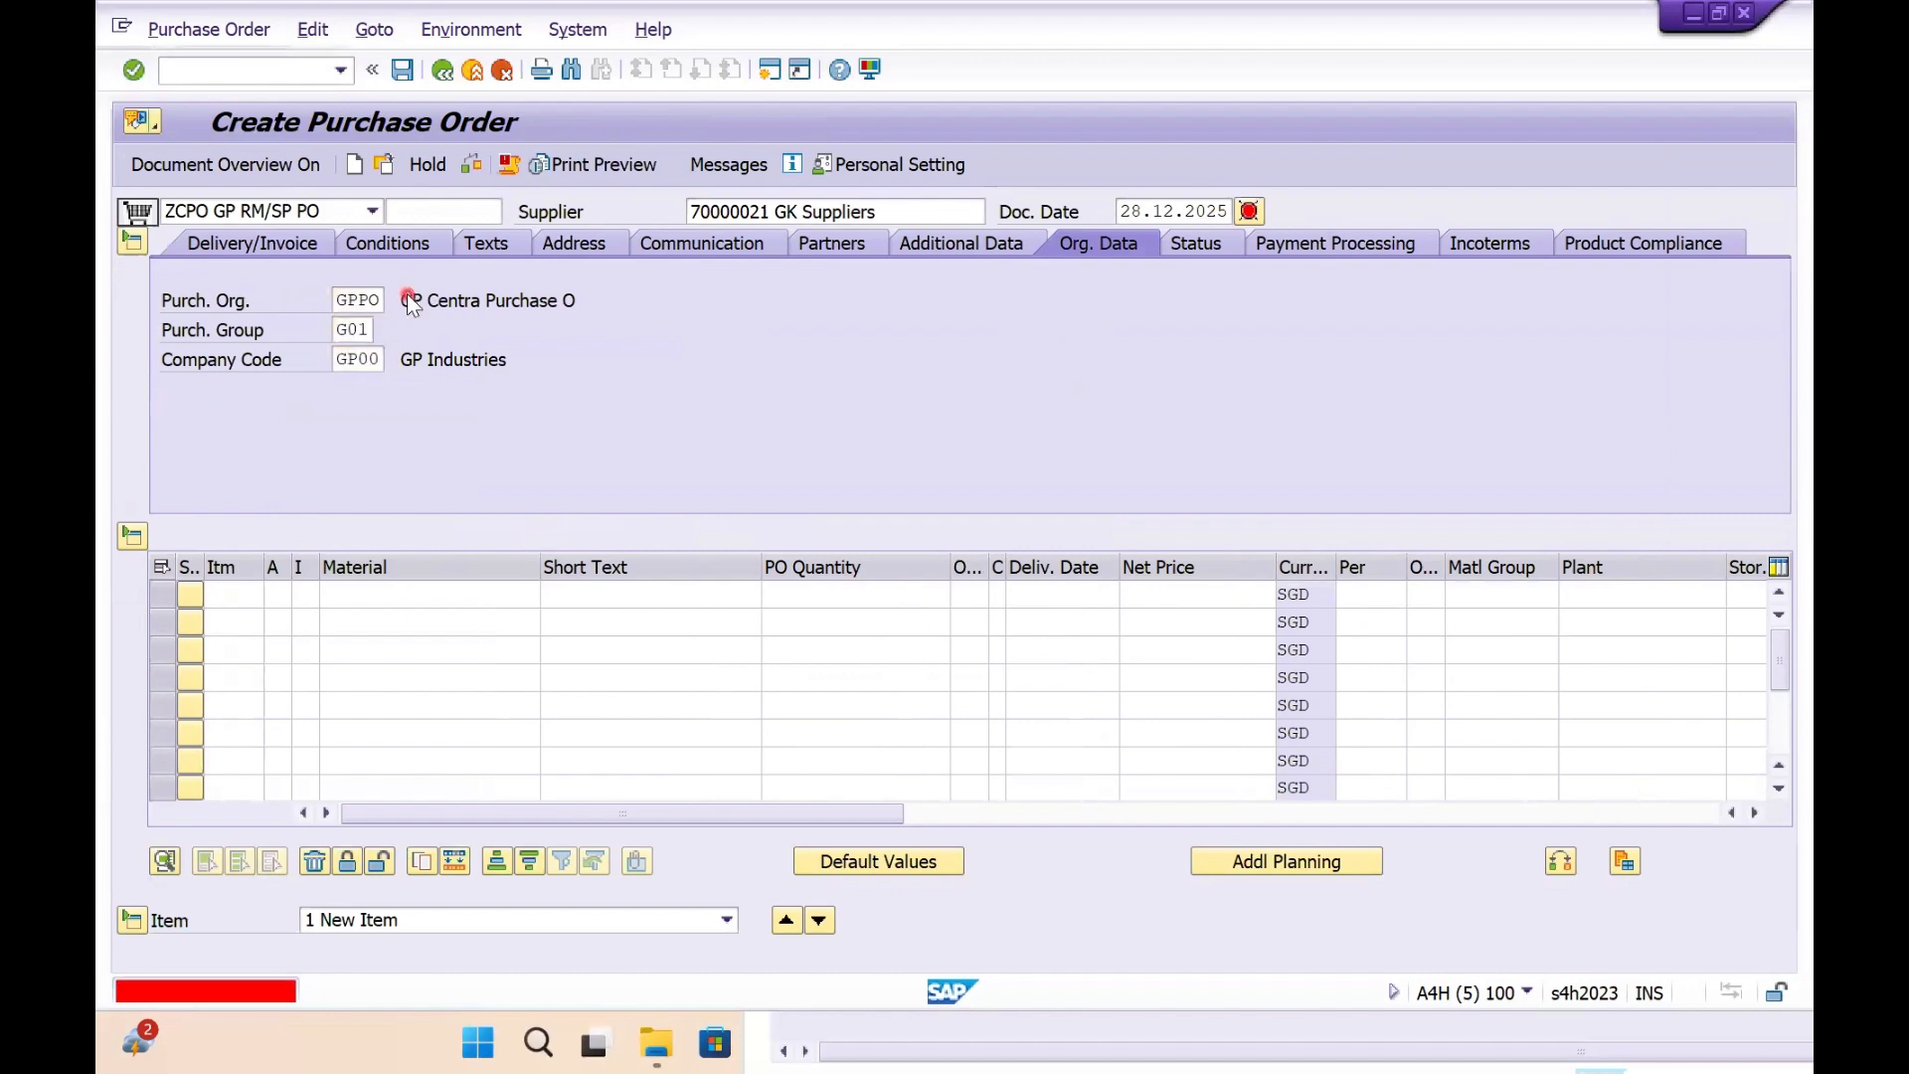
pyautogui.click(374, 597)
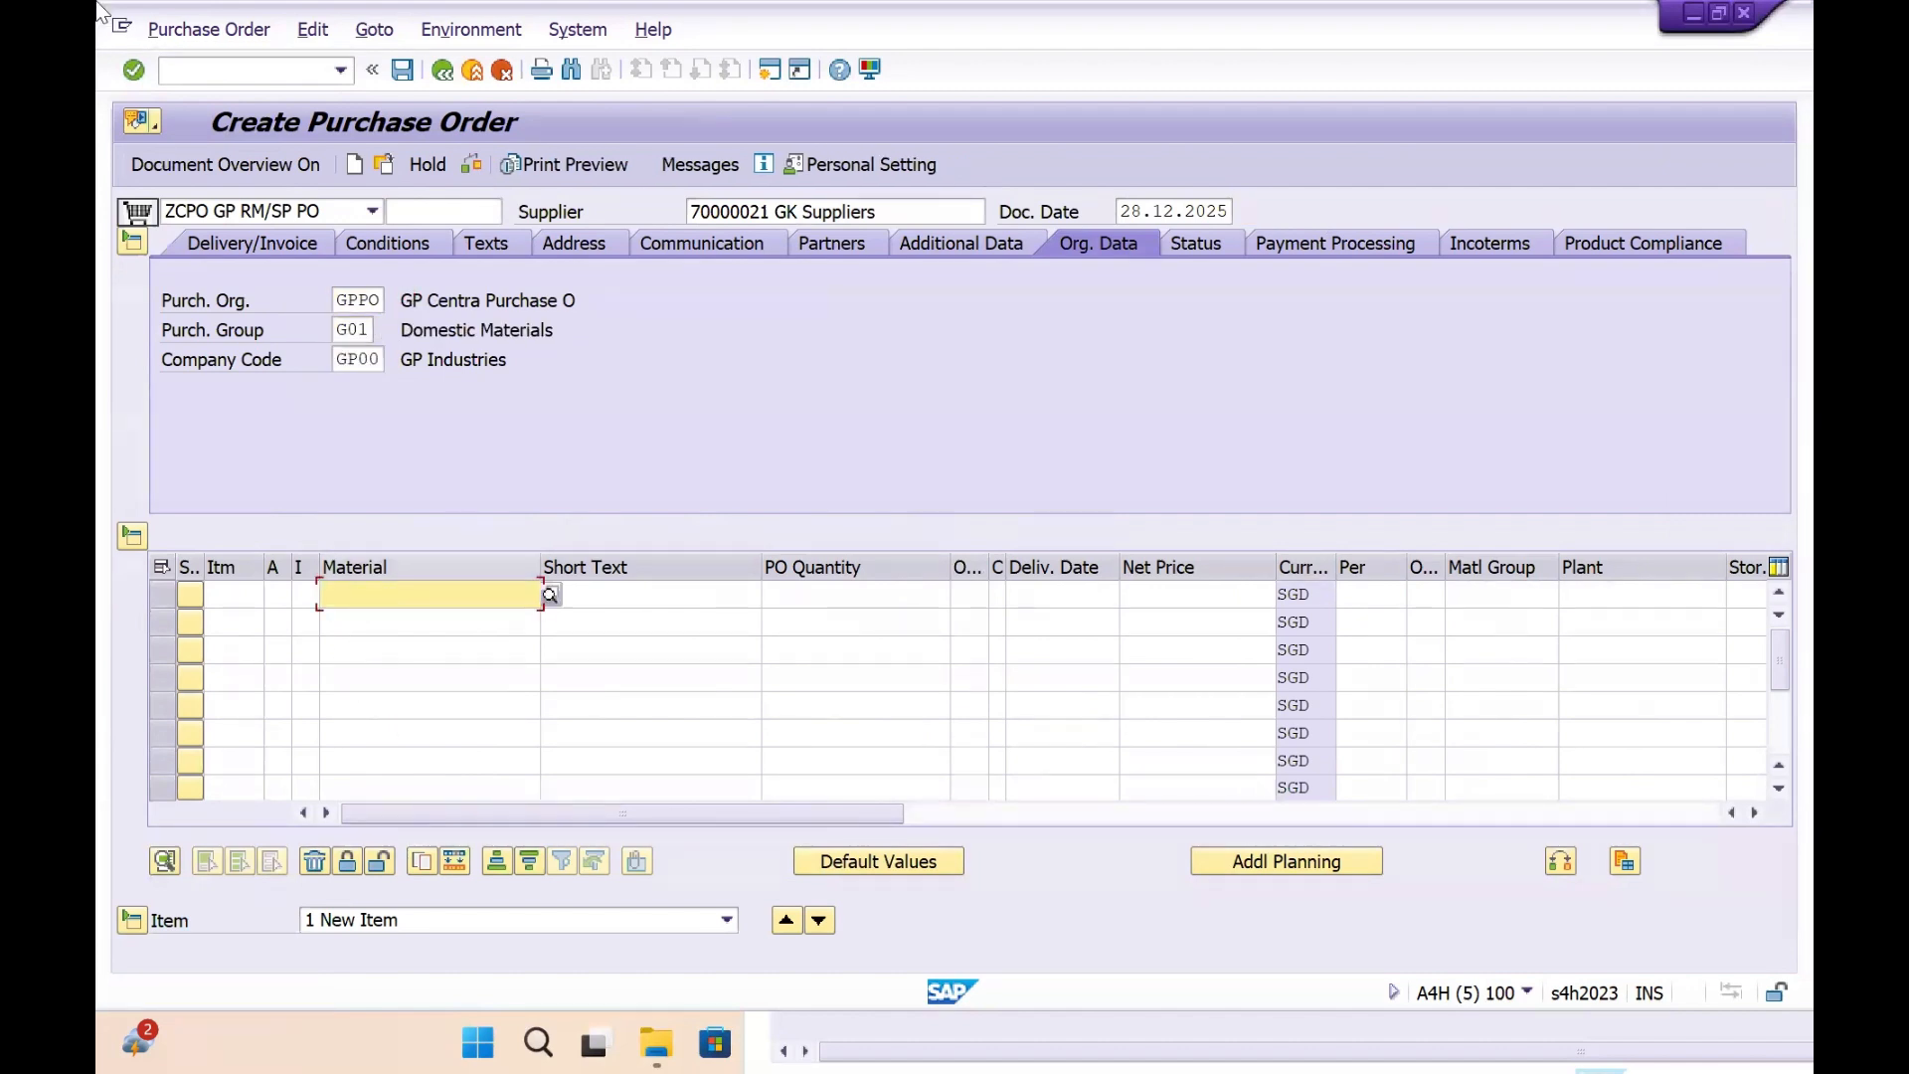
pyautogui.press('Down')
pyautogui.press('Down')
pyautogui.press('Down')
pyautogui.press('Up')
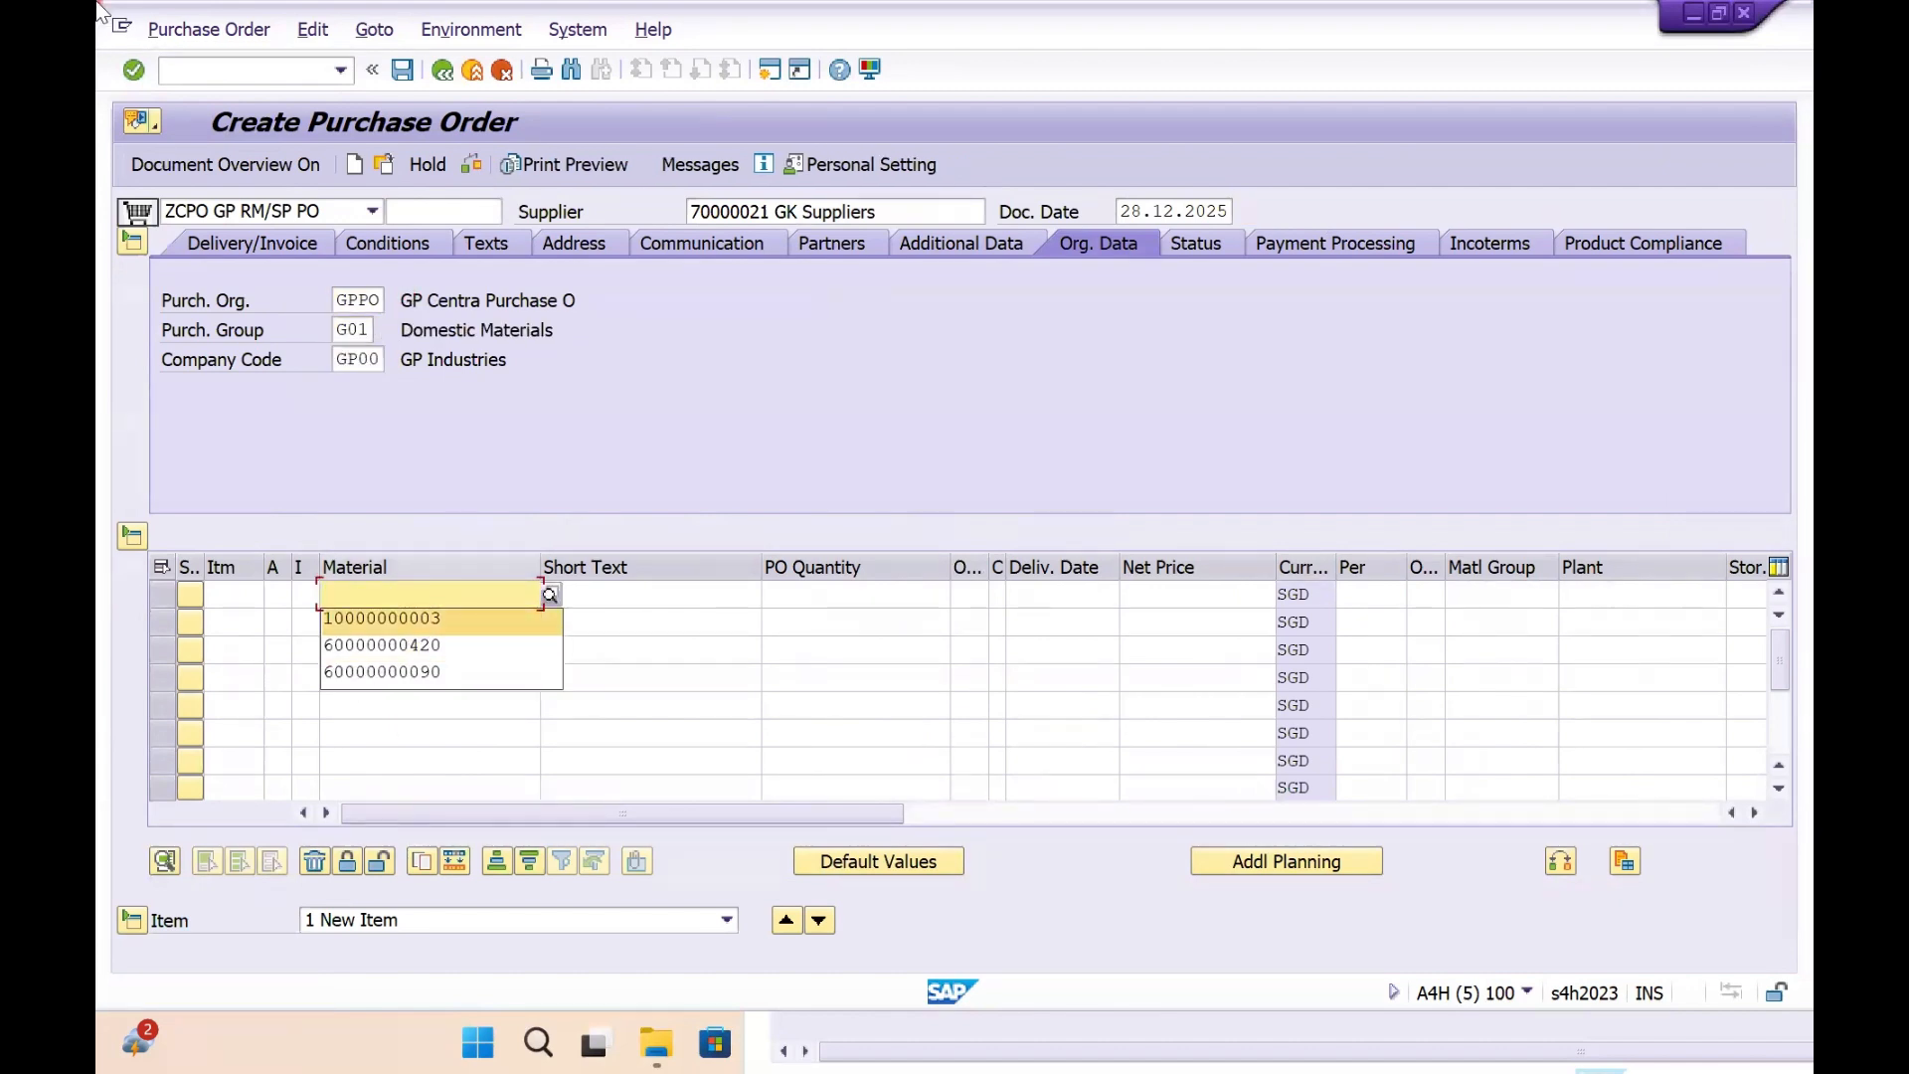
pyautogui.press('Down')
pyautogui.press('Return')
pyautogui.press('Return')
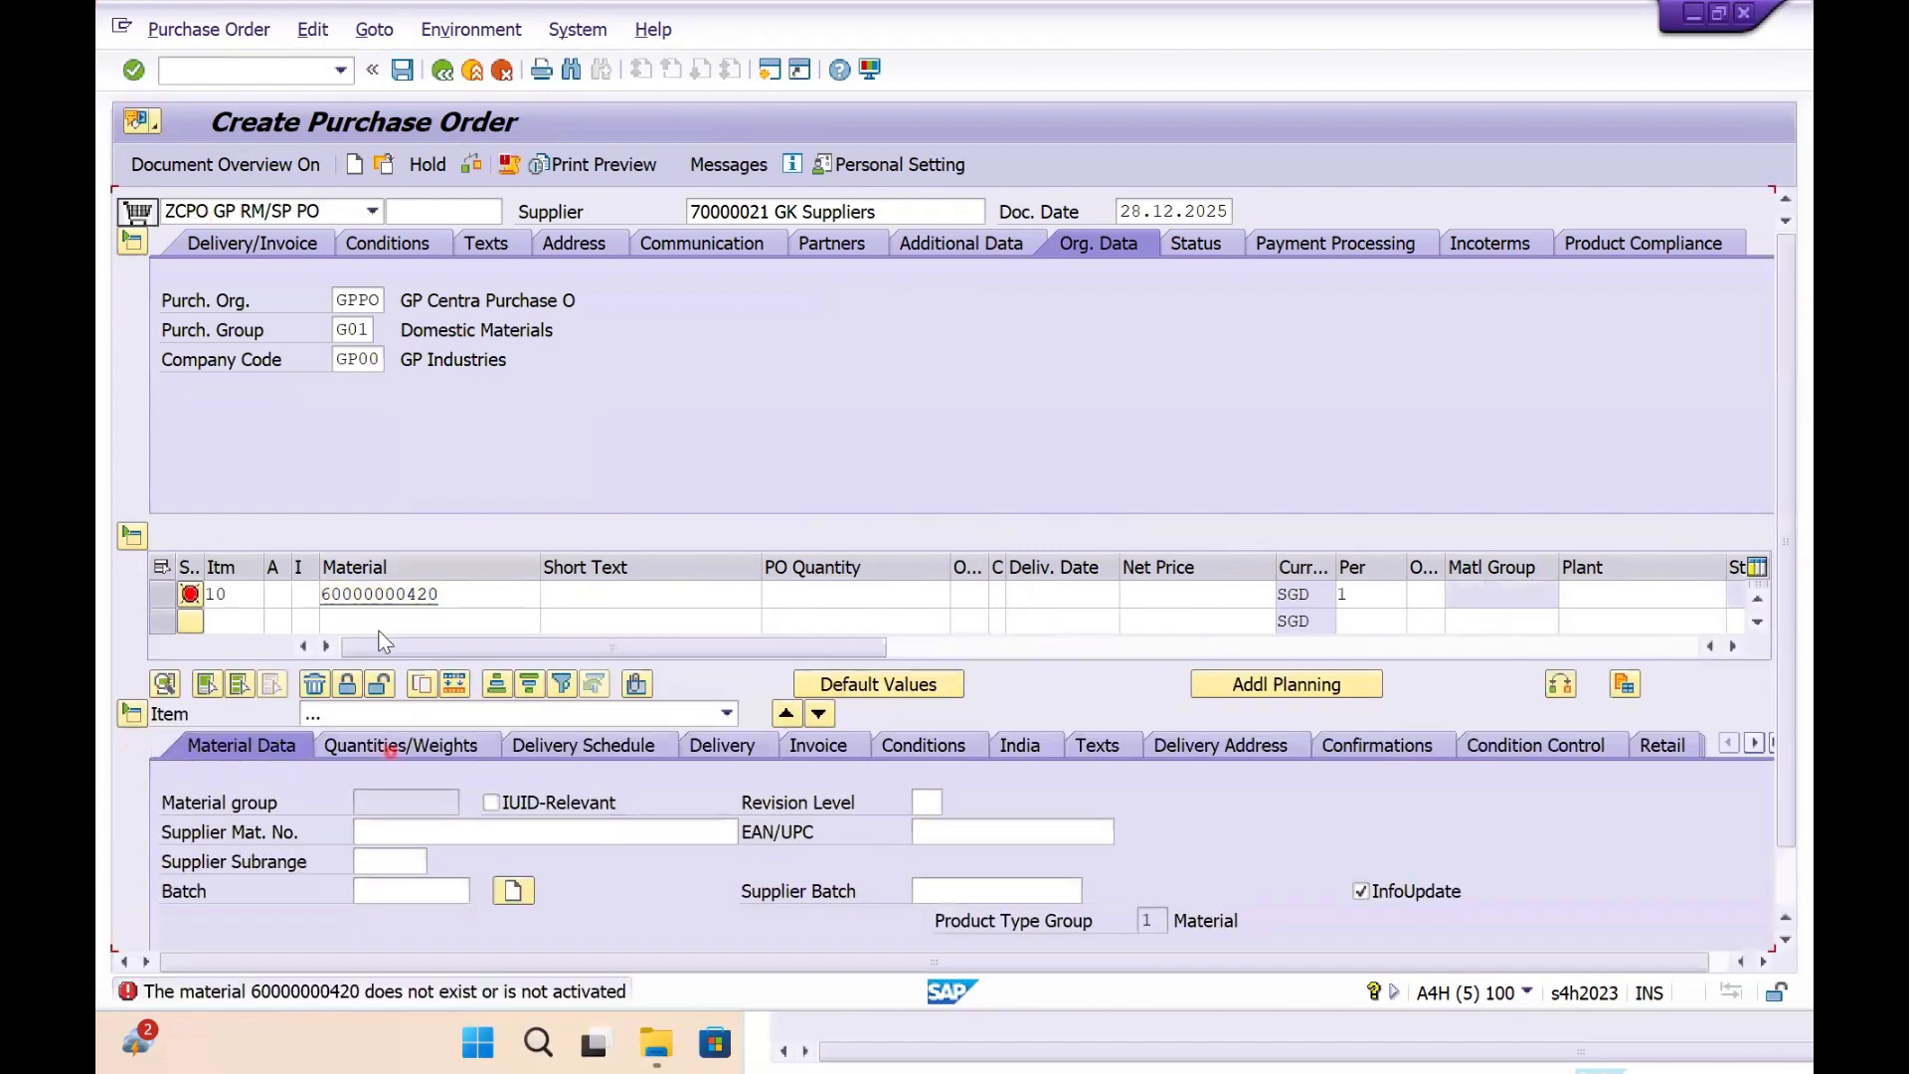
pyautogui.click(284, 596)
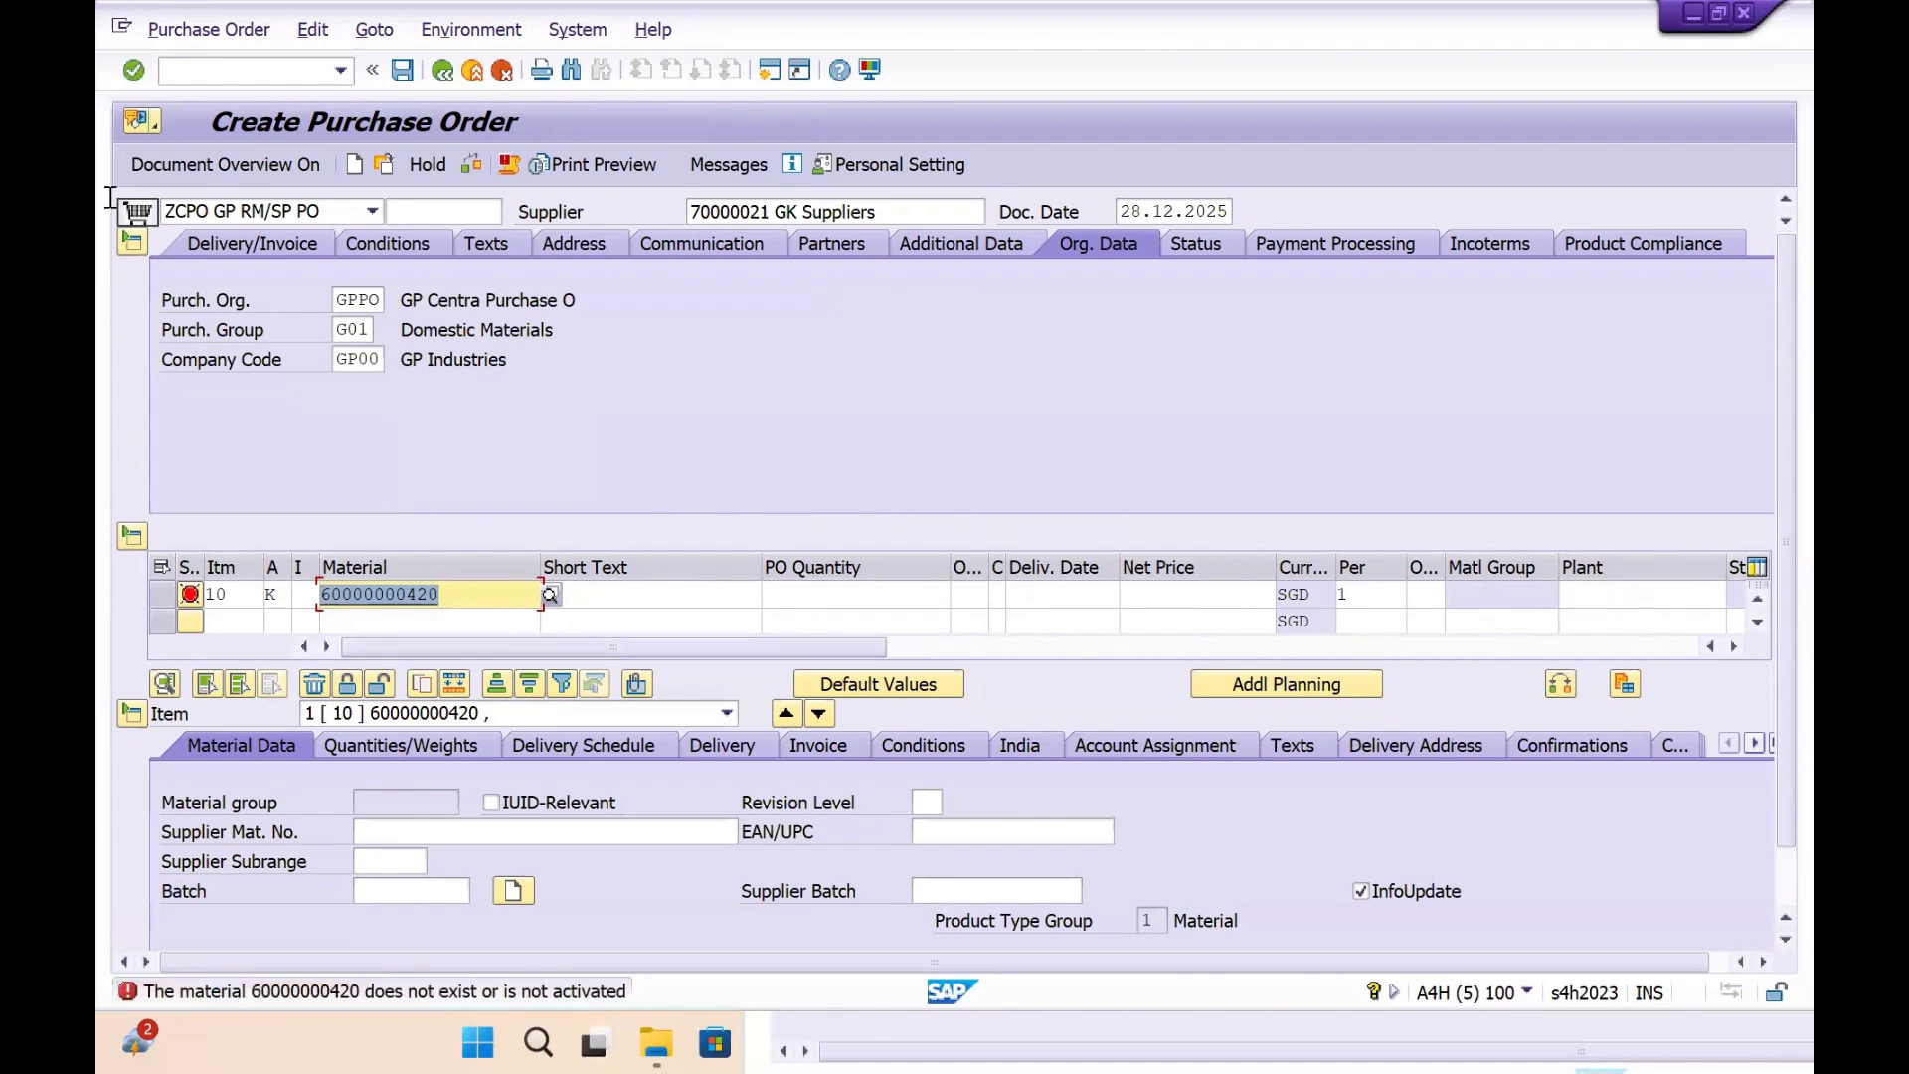
pyautogui.press('Delete')
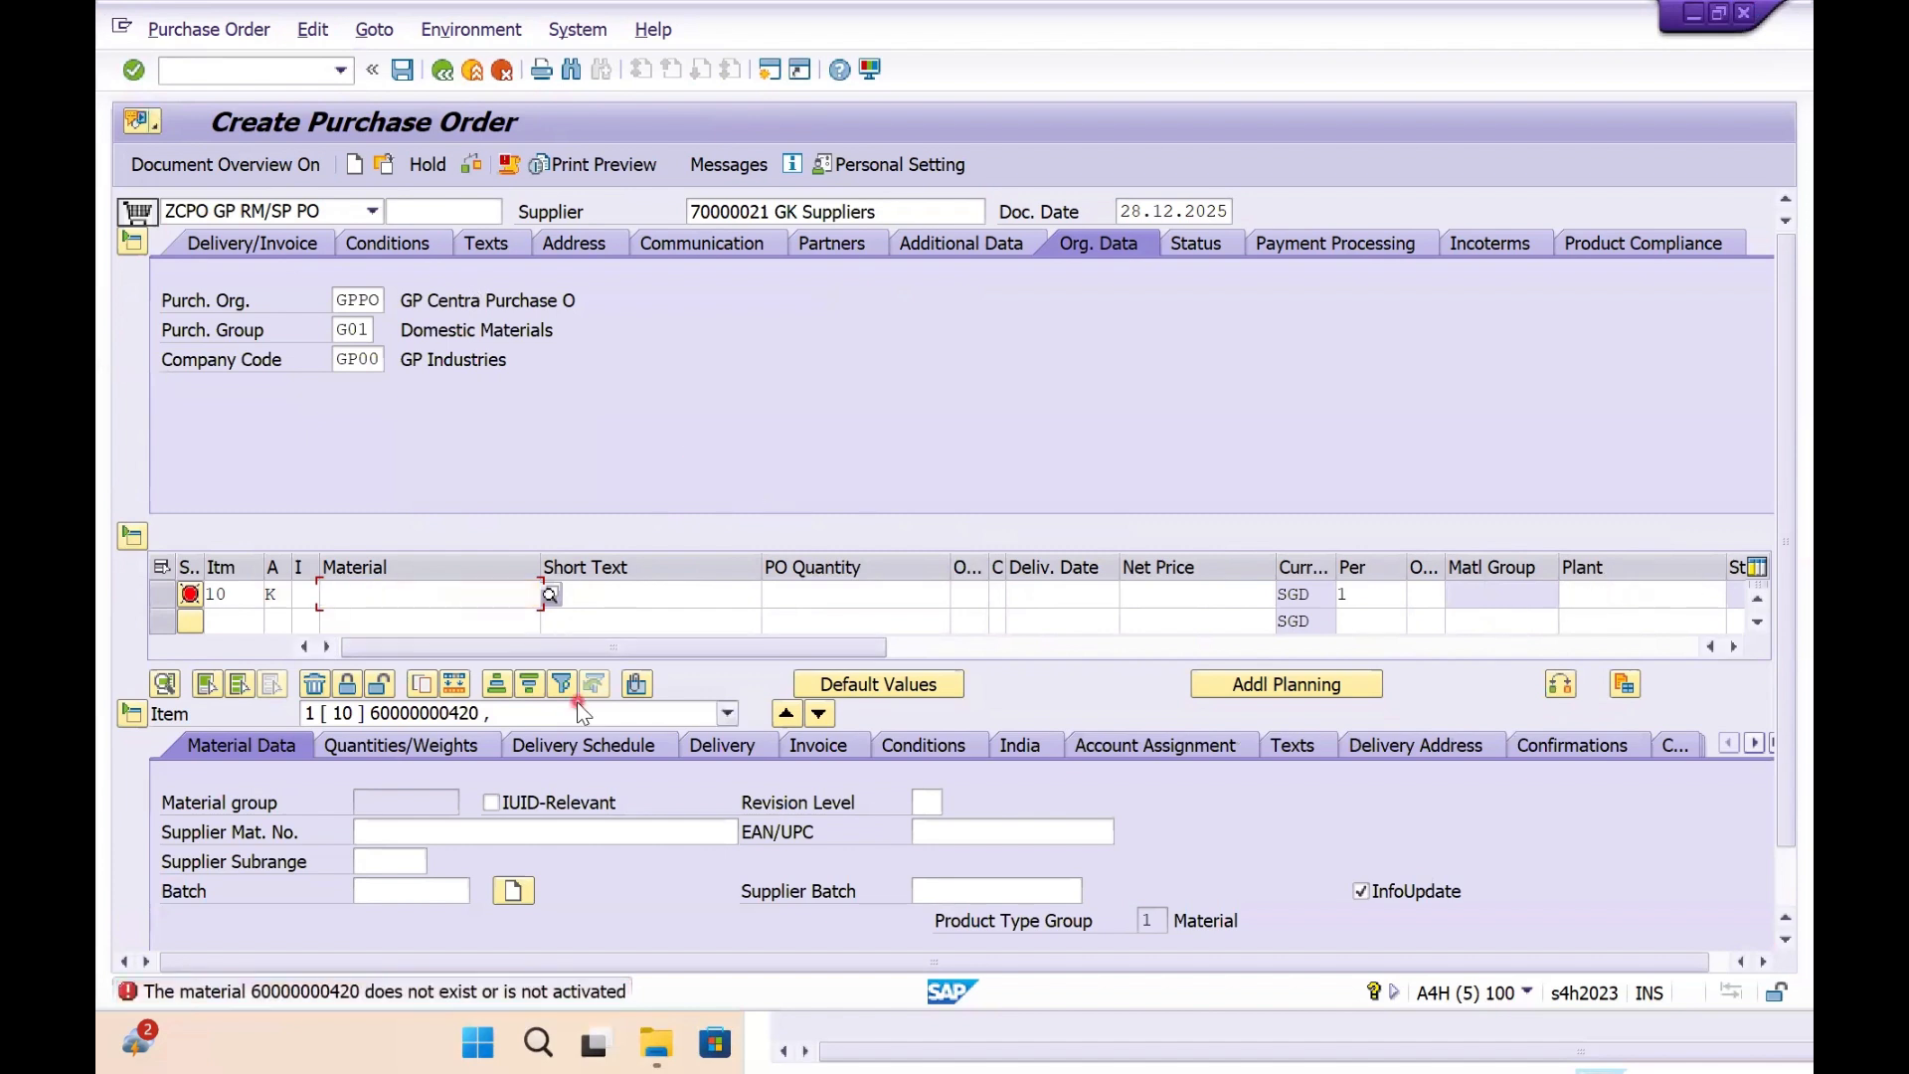
pyautogui.press('Down')
pyautogui.press('Down')
pyautogui.press('Return')
pyautogui.press('Return')
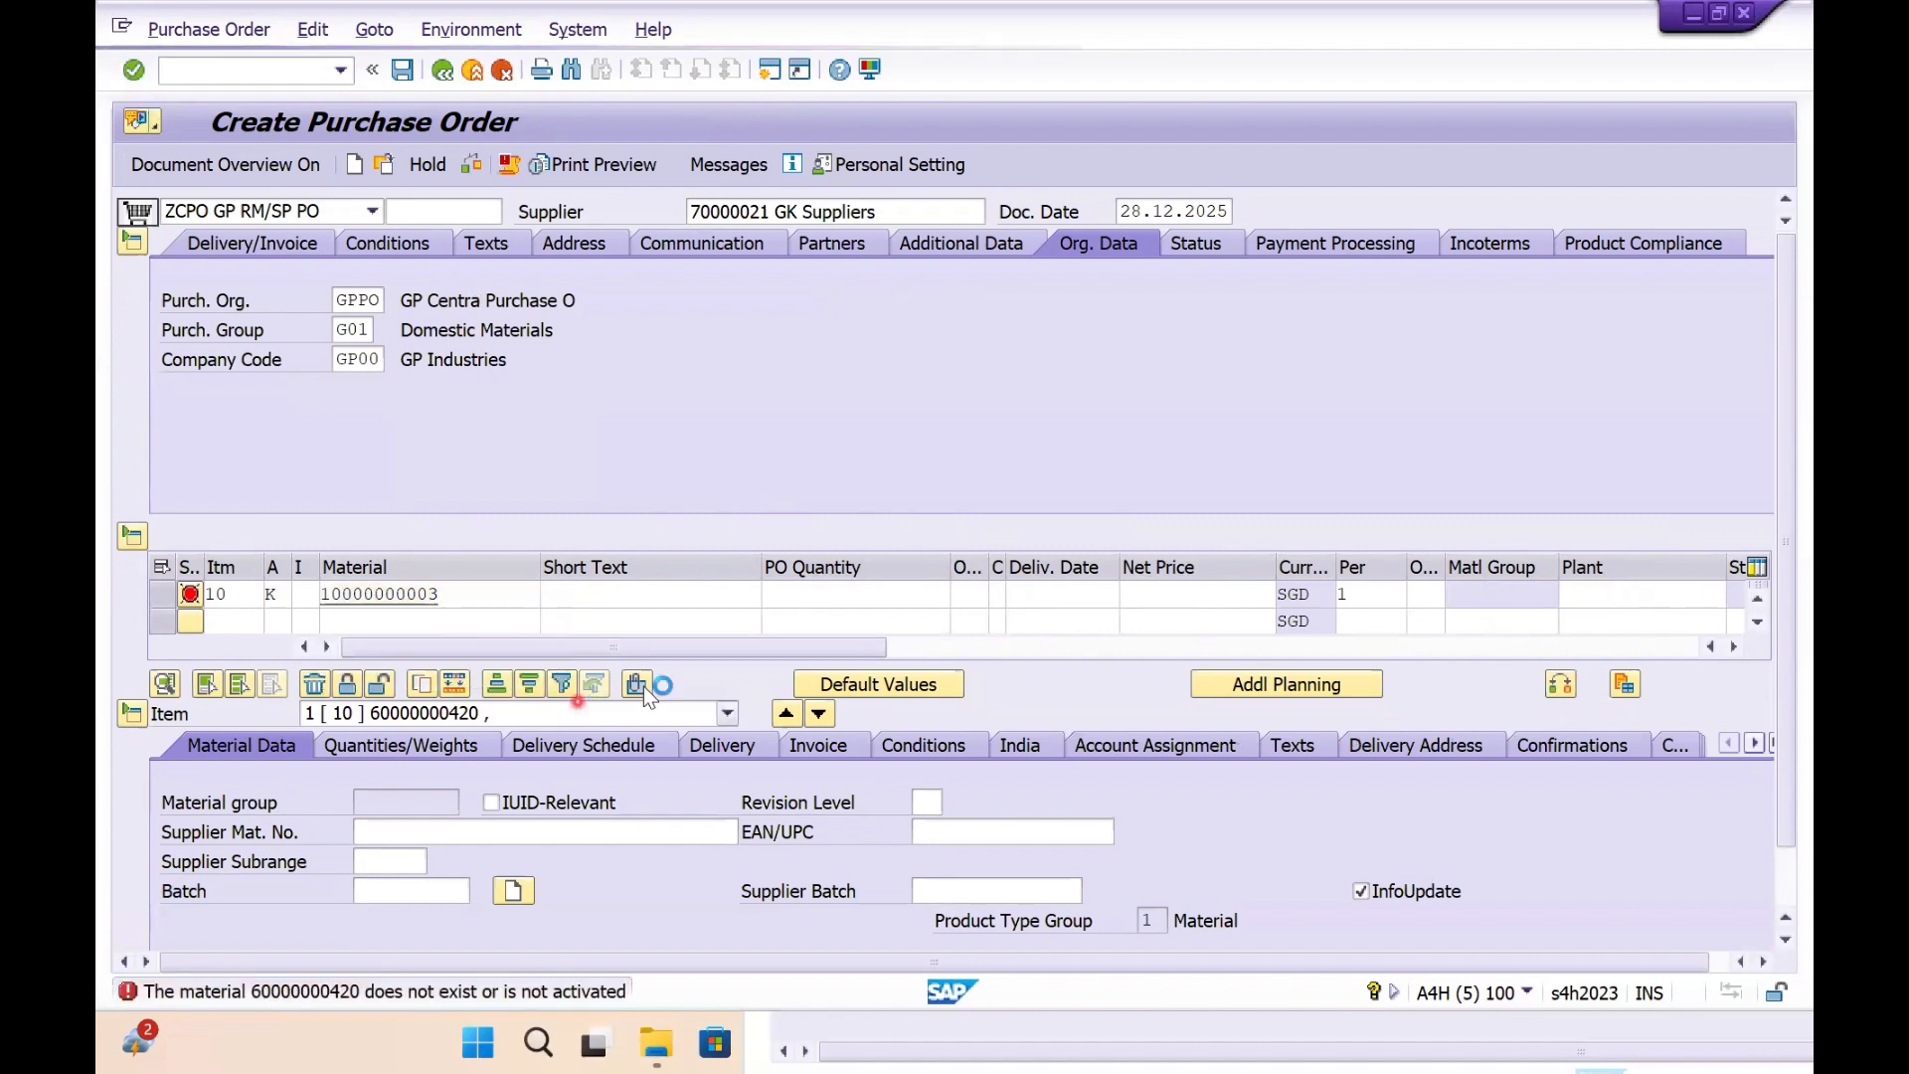
# - Set the H2SO4 item's plant to GP Manufacturing and its order quantity to 10 L
pyautogui.click(1649, 597)
pyautogui.press('Return')
pyautogui.press('Return')
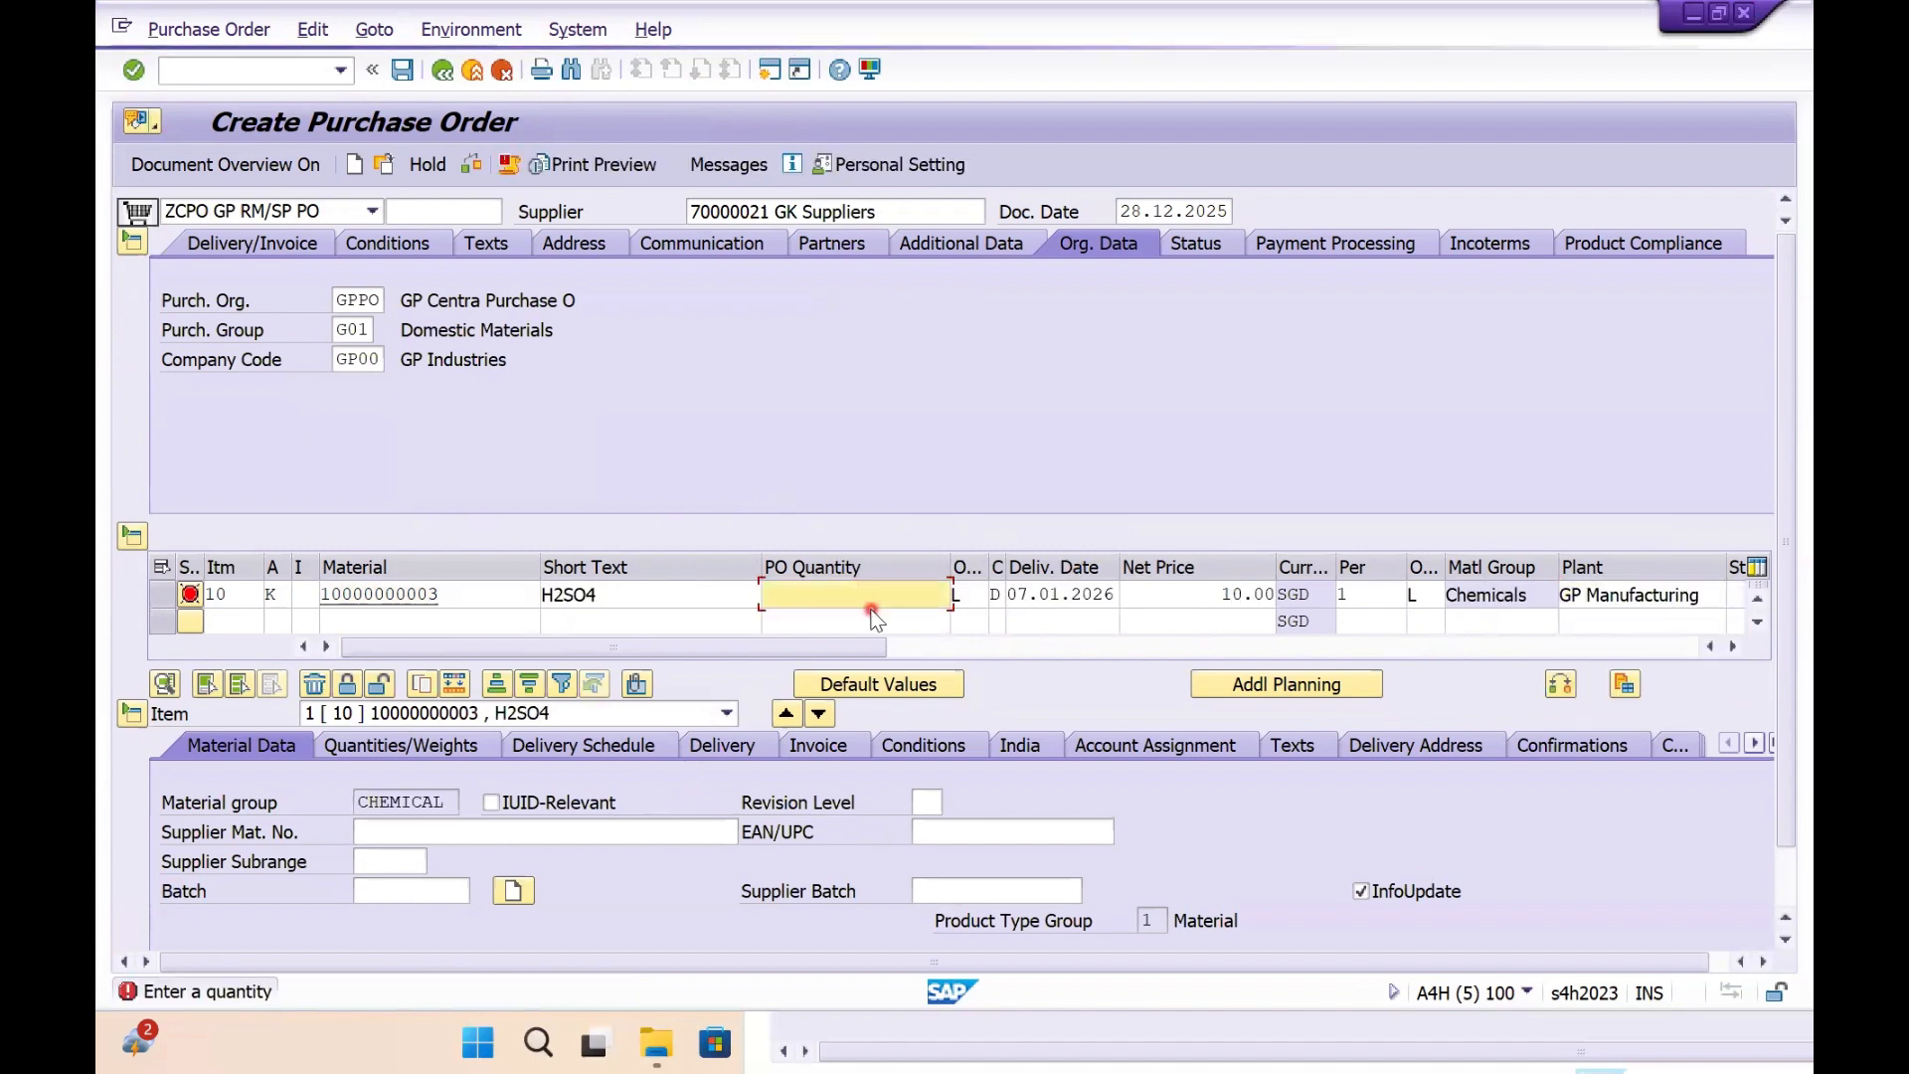
pyautogui.write('10')
pyautogui.press('Return')
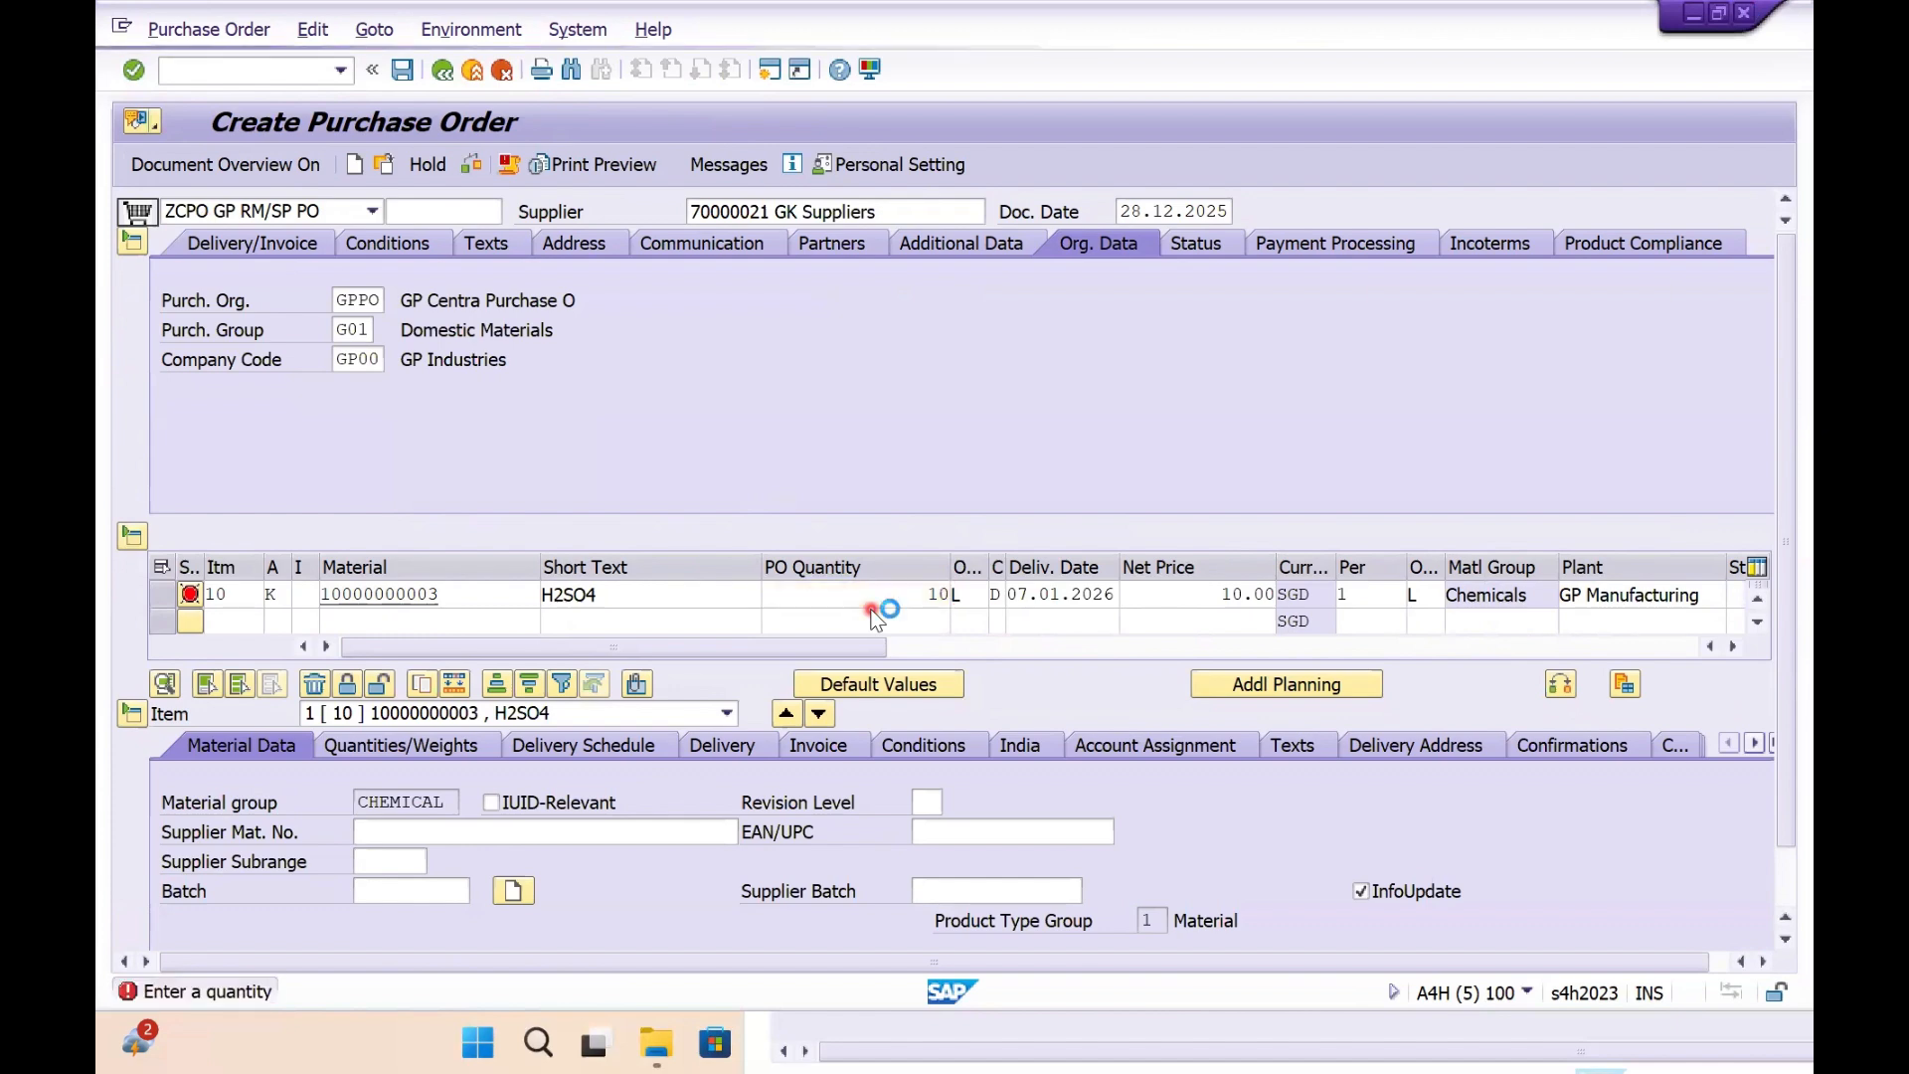
# - Set the H2SO4 item's storage location to RM Storage
pyautogui.press('BackSpace')
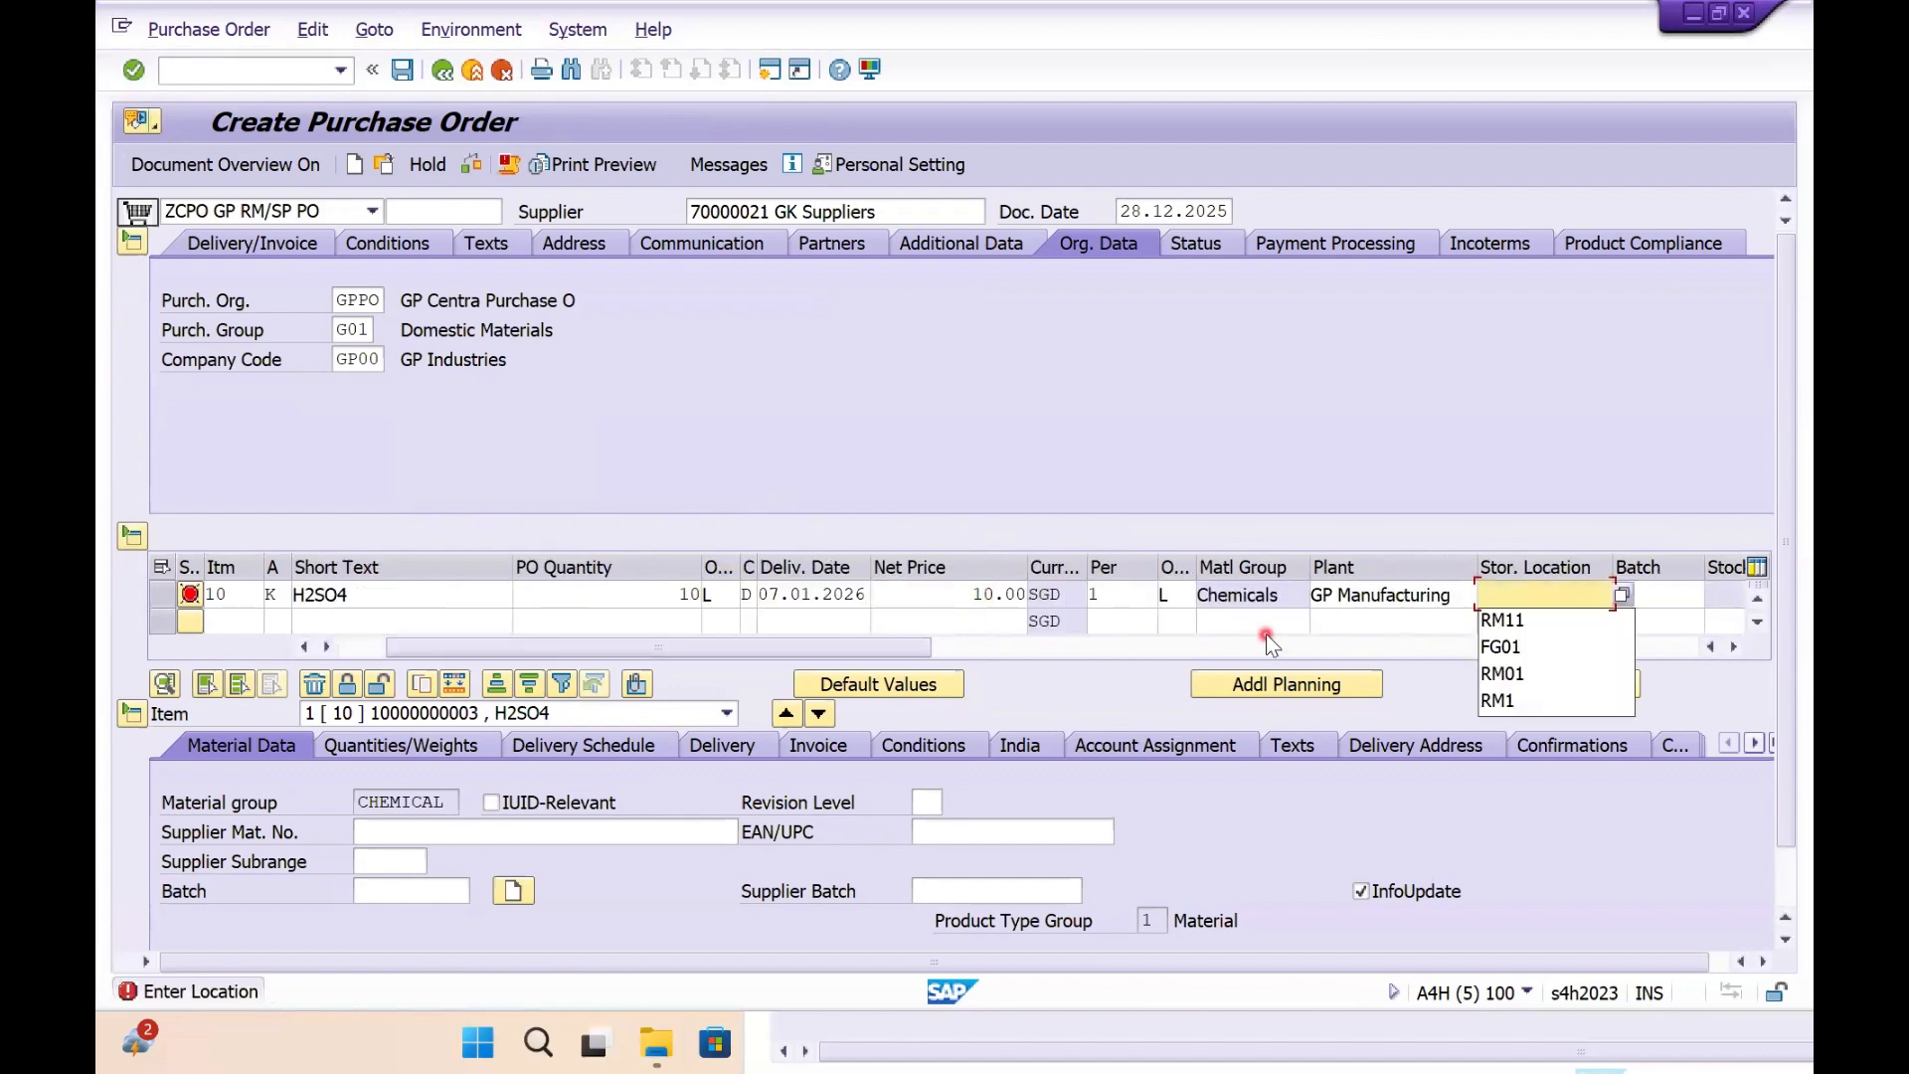
pyautogui.press('Return')
pyautogui.press('Return')
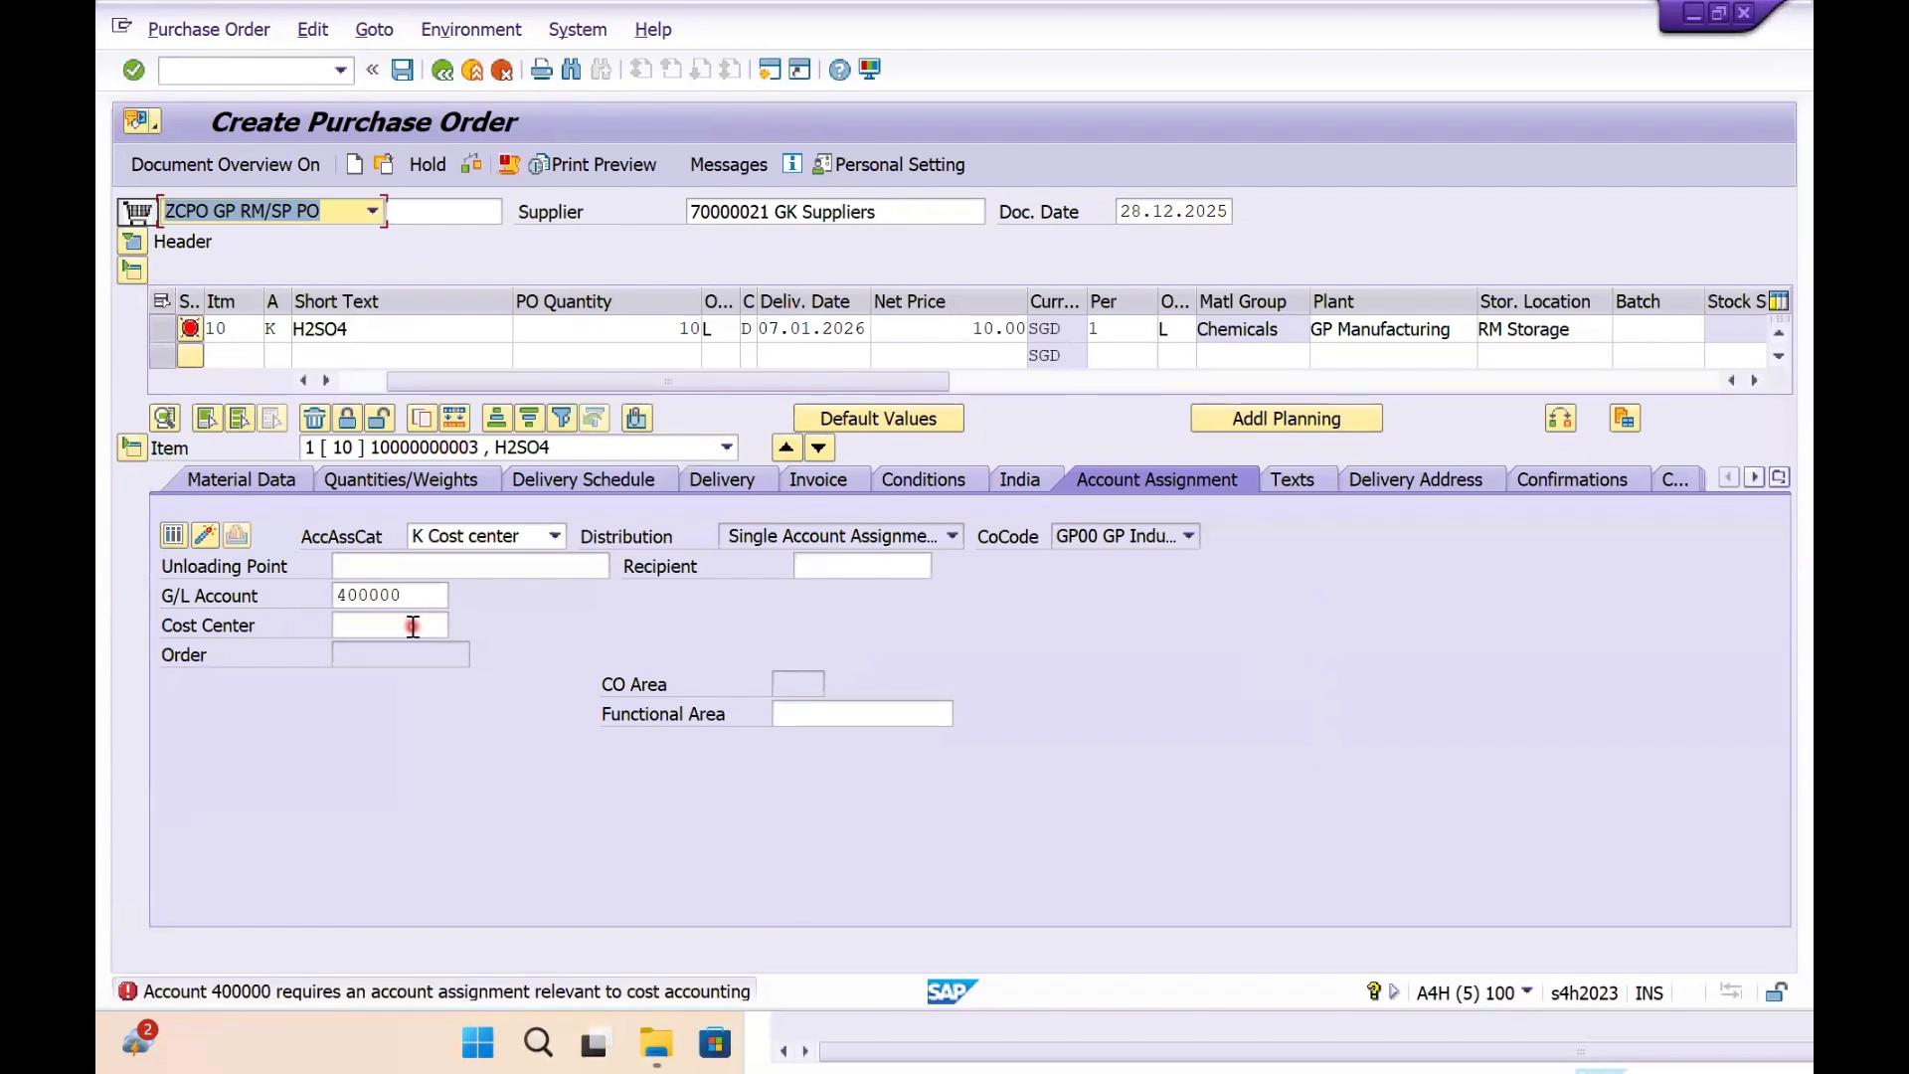
# - Assign the H2SO4 item to cost center GPCC01 and run a check of the purchase order
pyautogui.click(444, 622)
pyautogui.write('GPCC01')
pyautogui.press('Return')
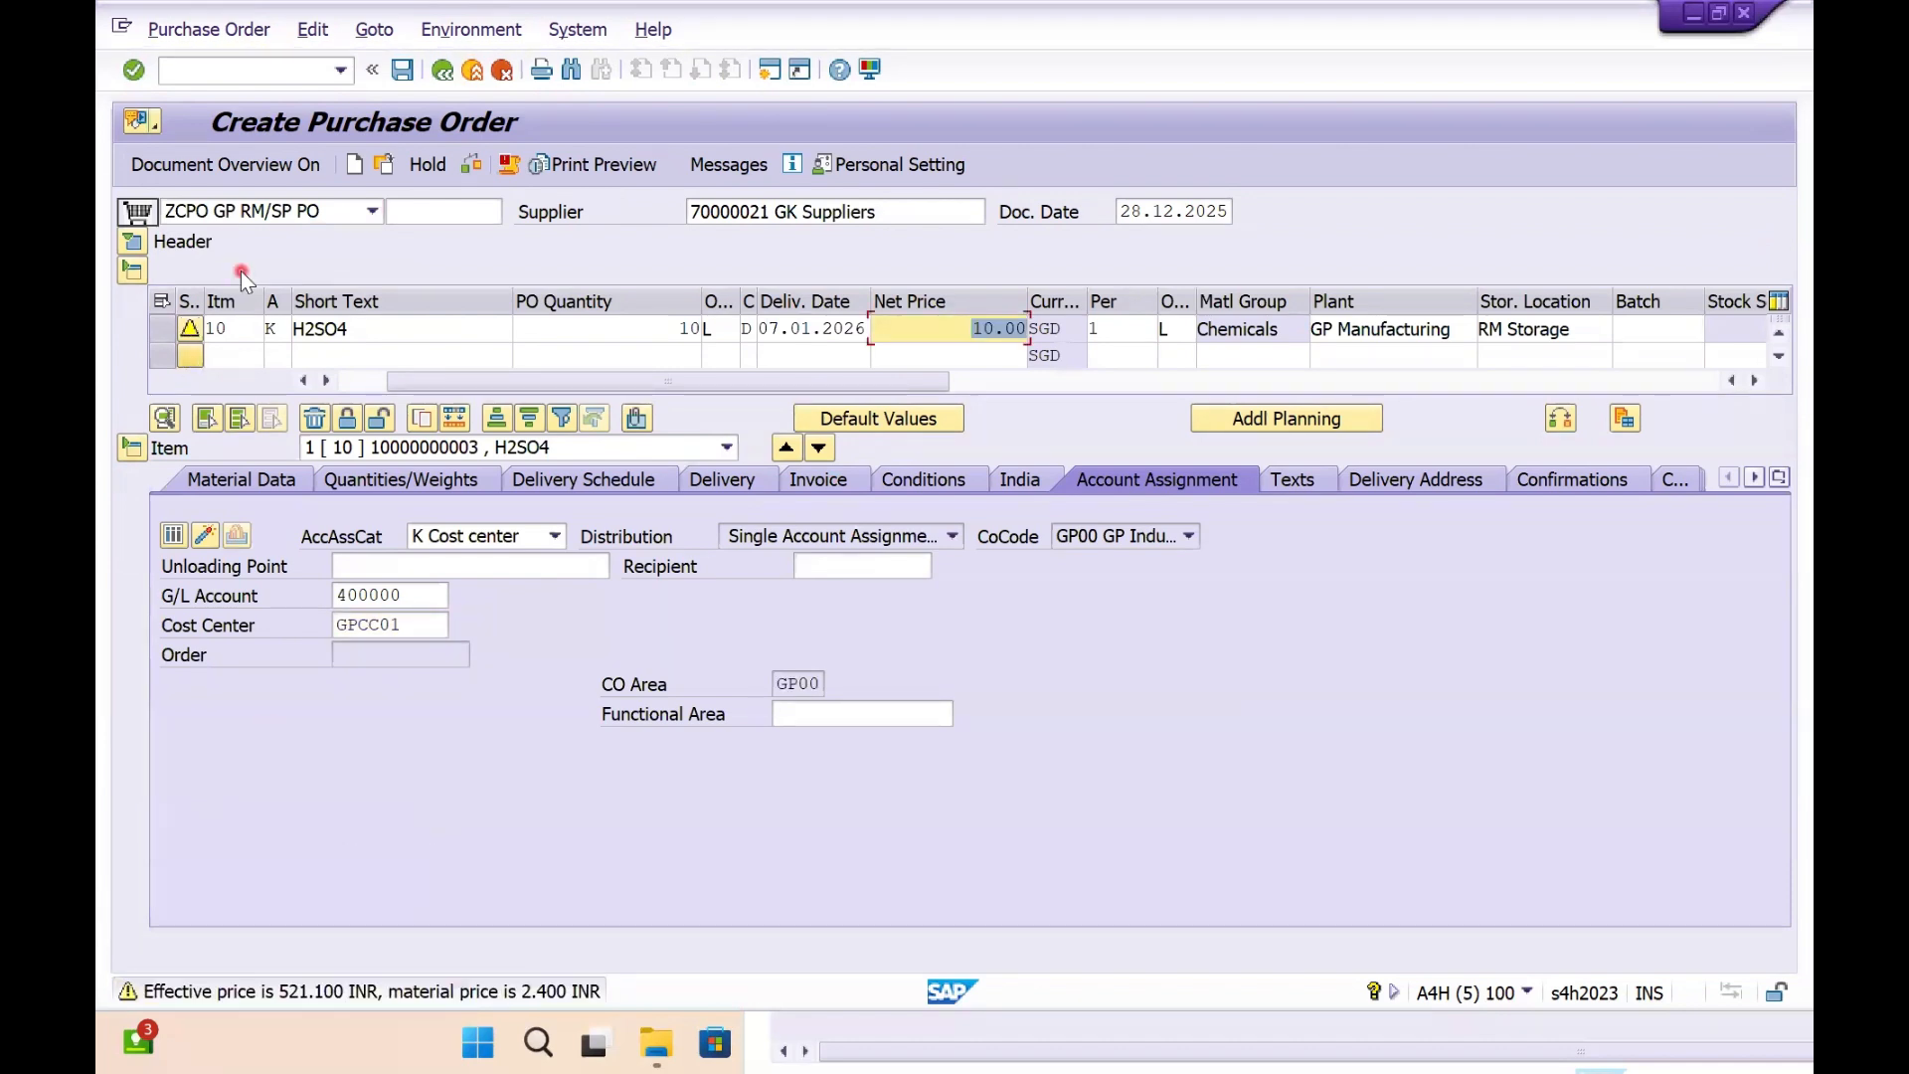
pyautogui.click(471, 162)
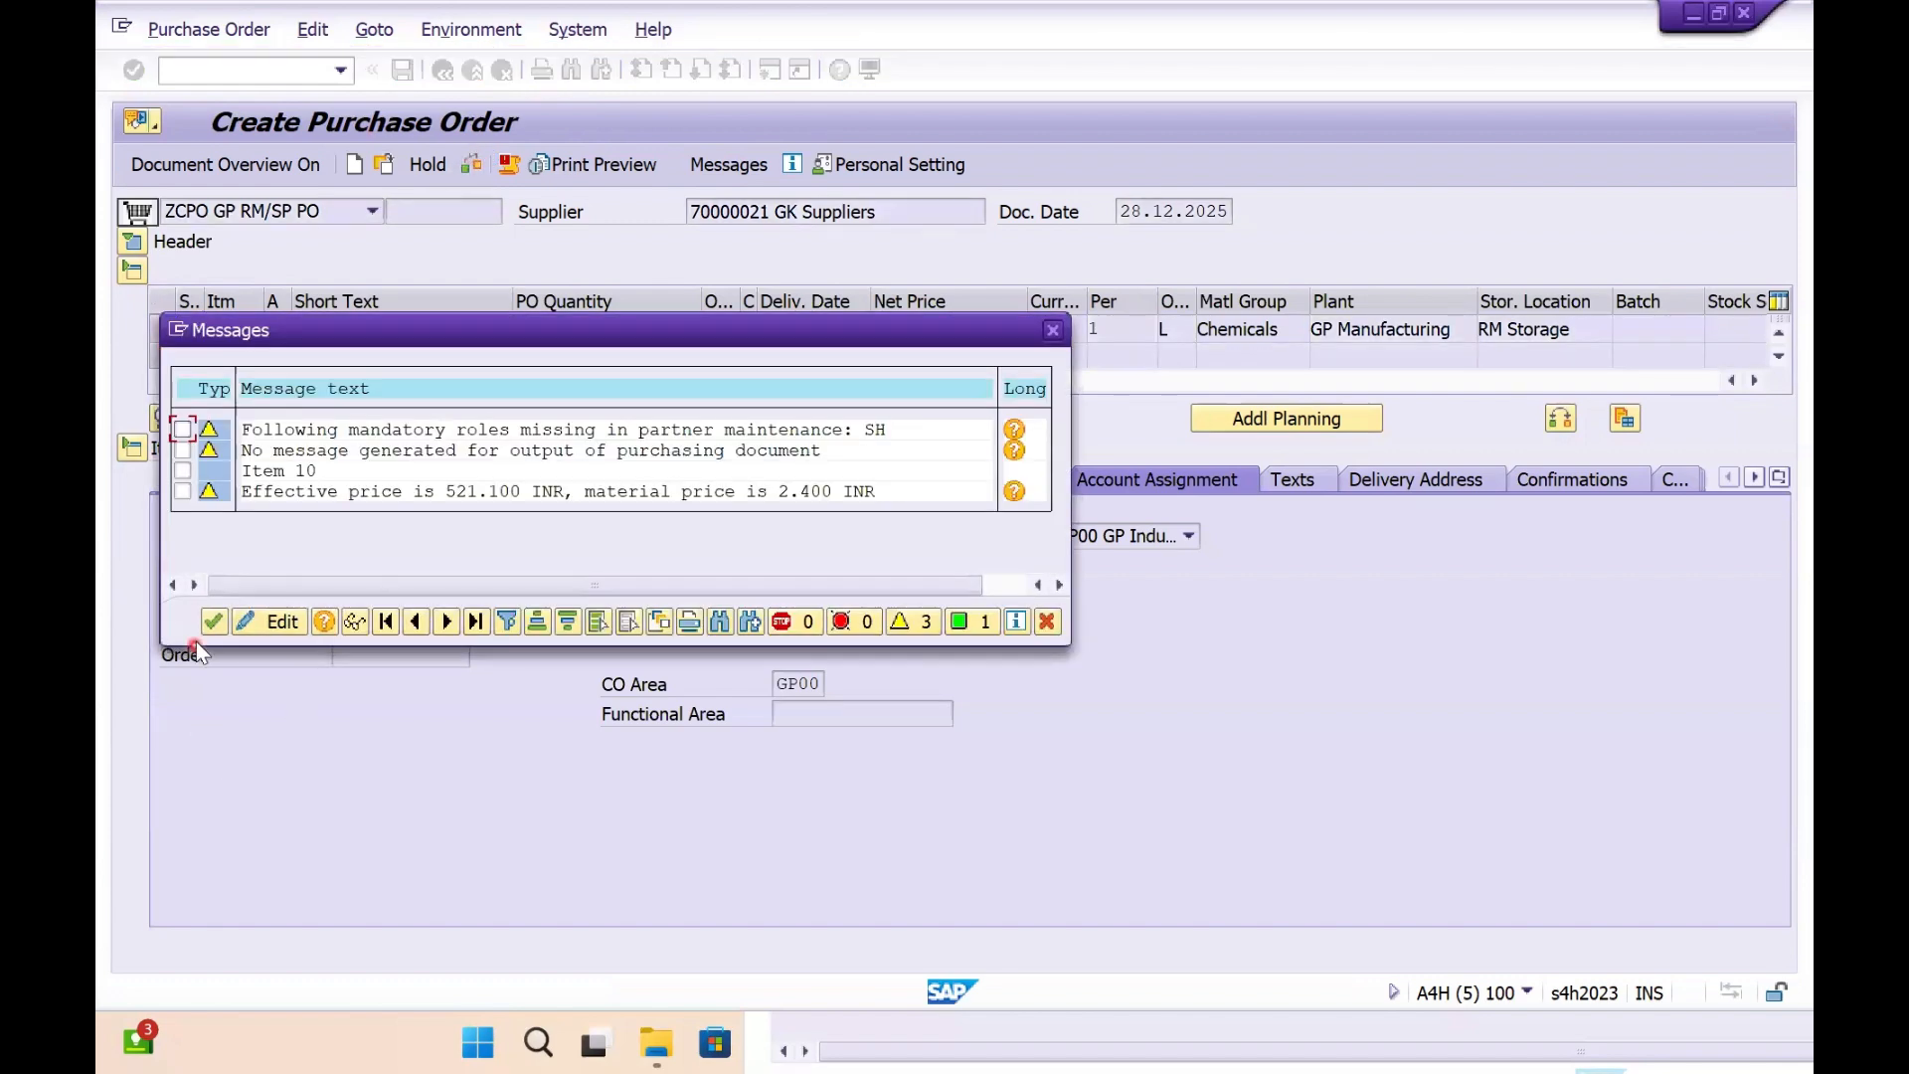
pyautogui.click(212, 624)
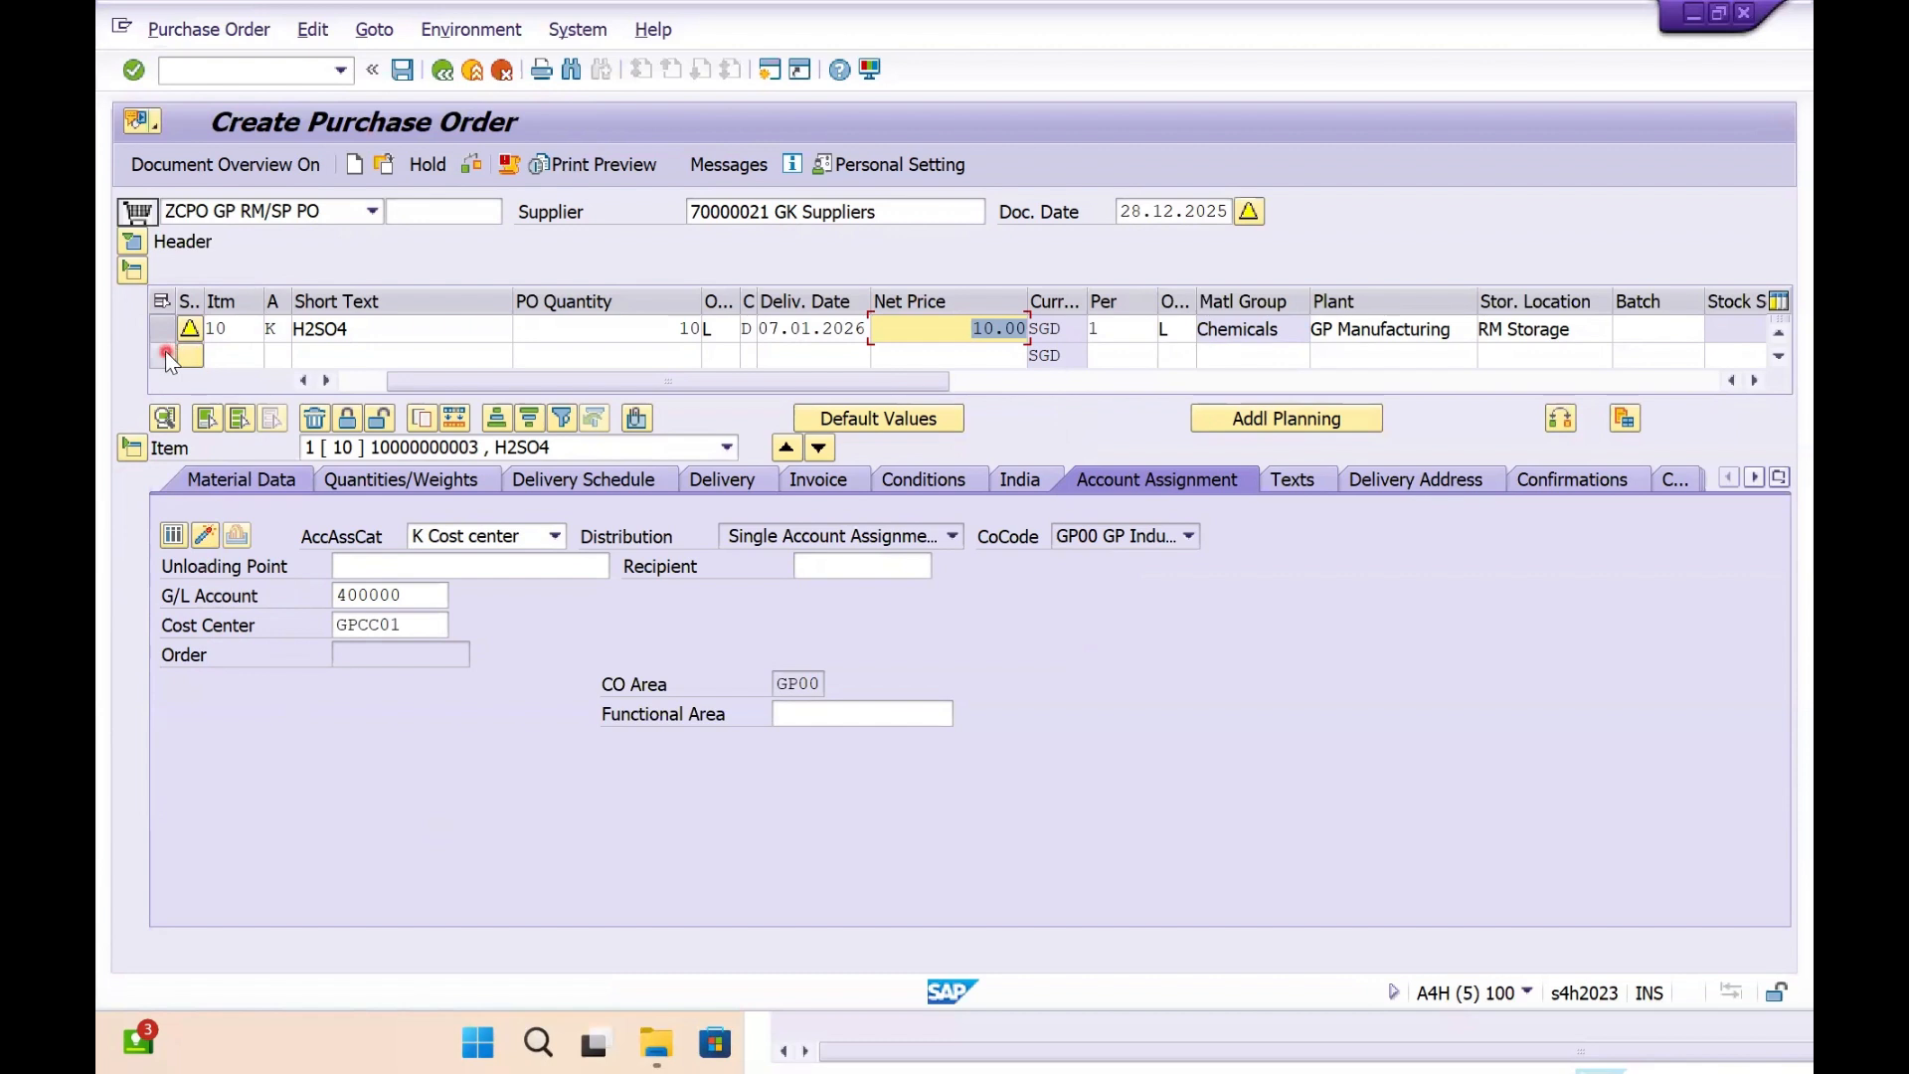
# - Set the account assignment category of the second item row to K
pyautogui.click(343, 353)
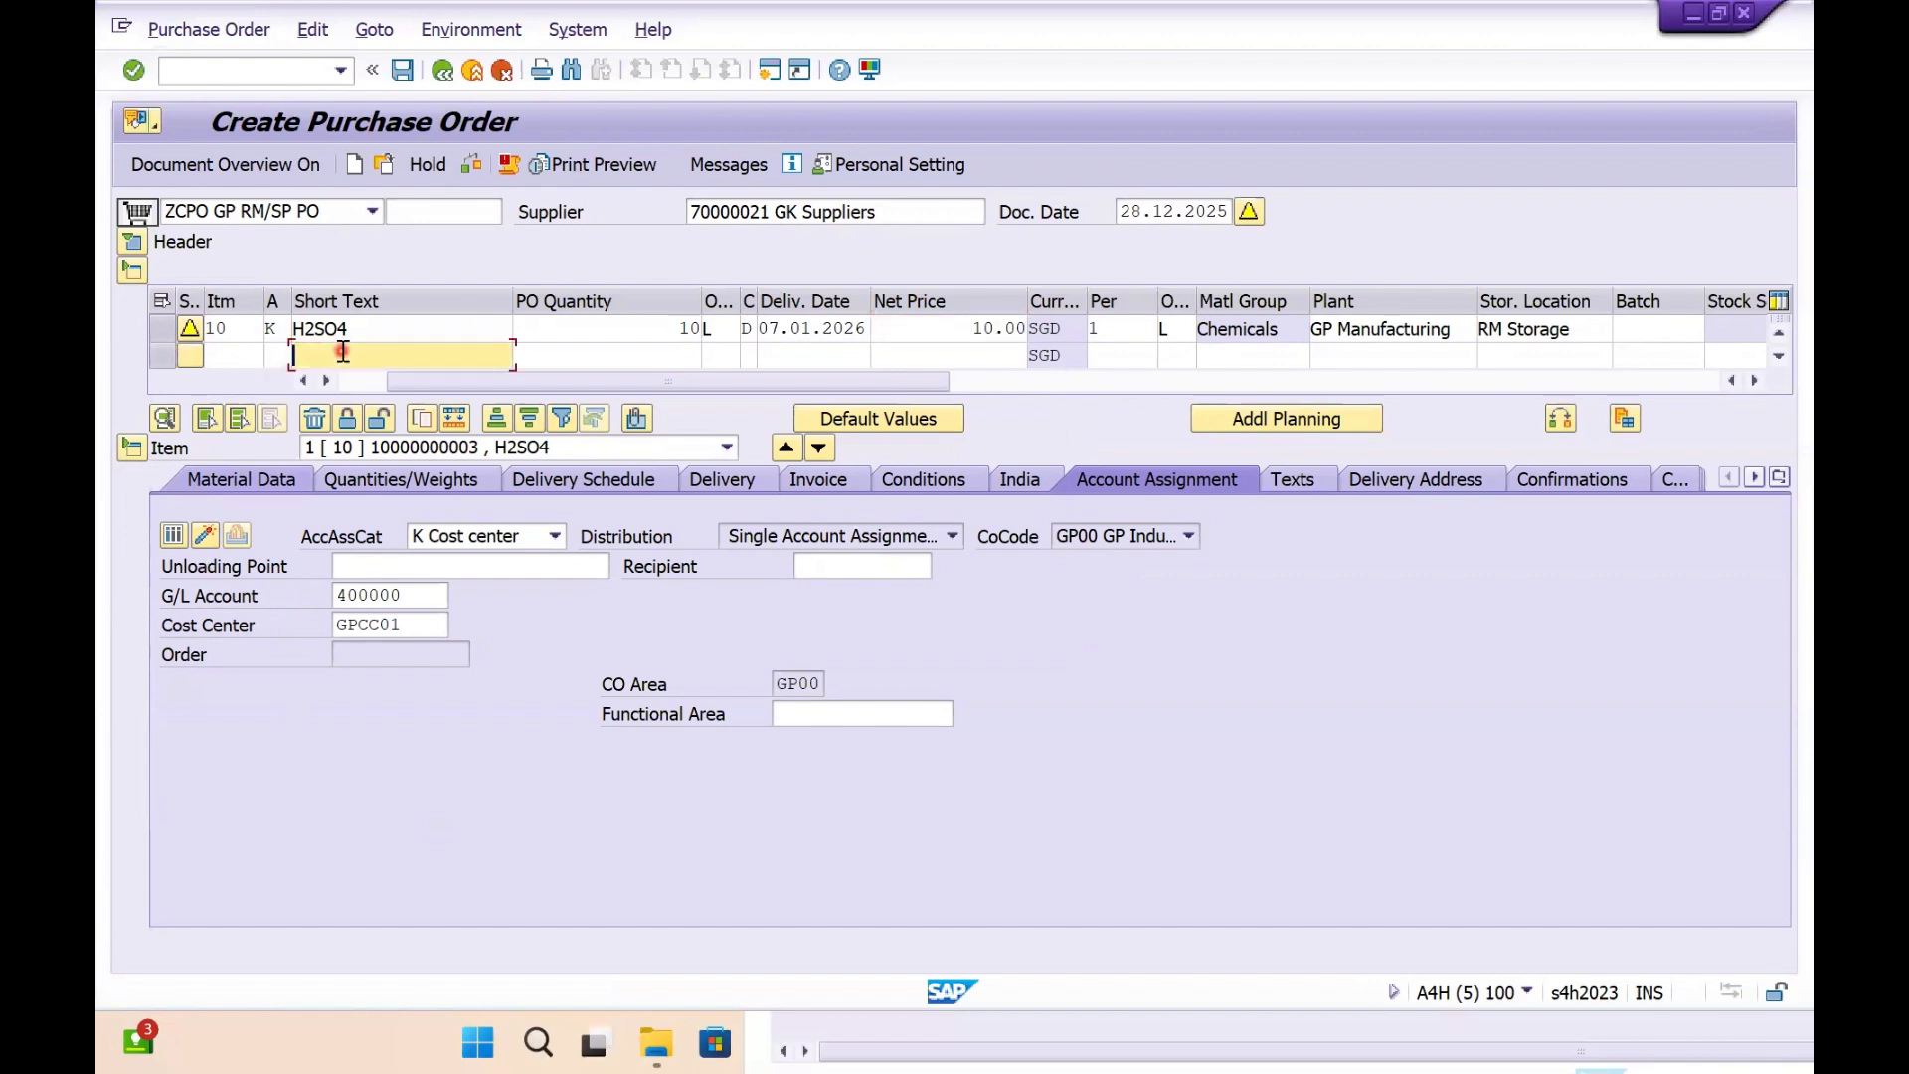
pyautogui.click(338, 382)
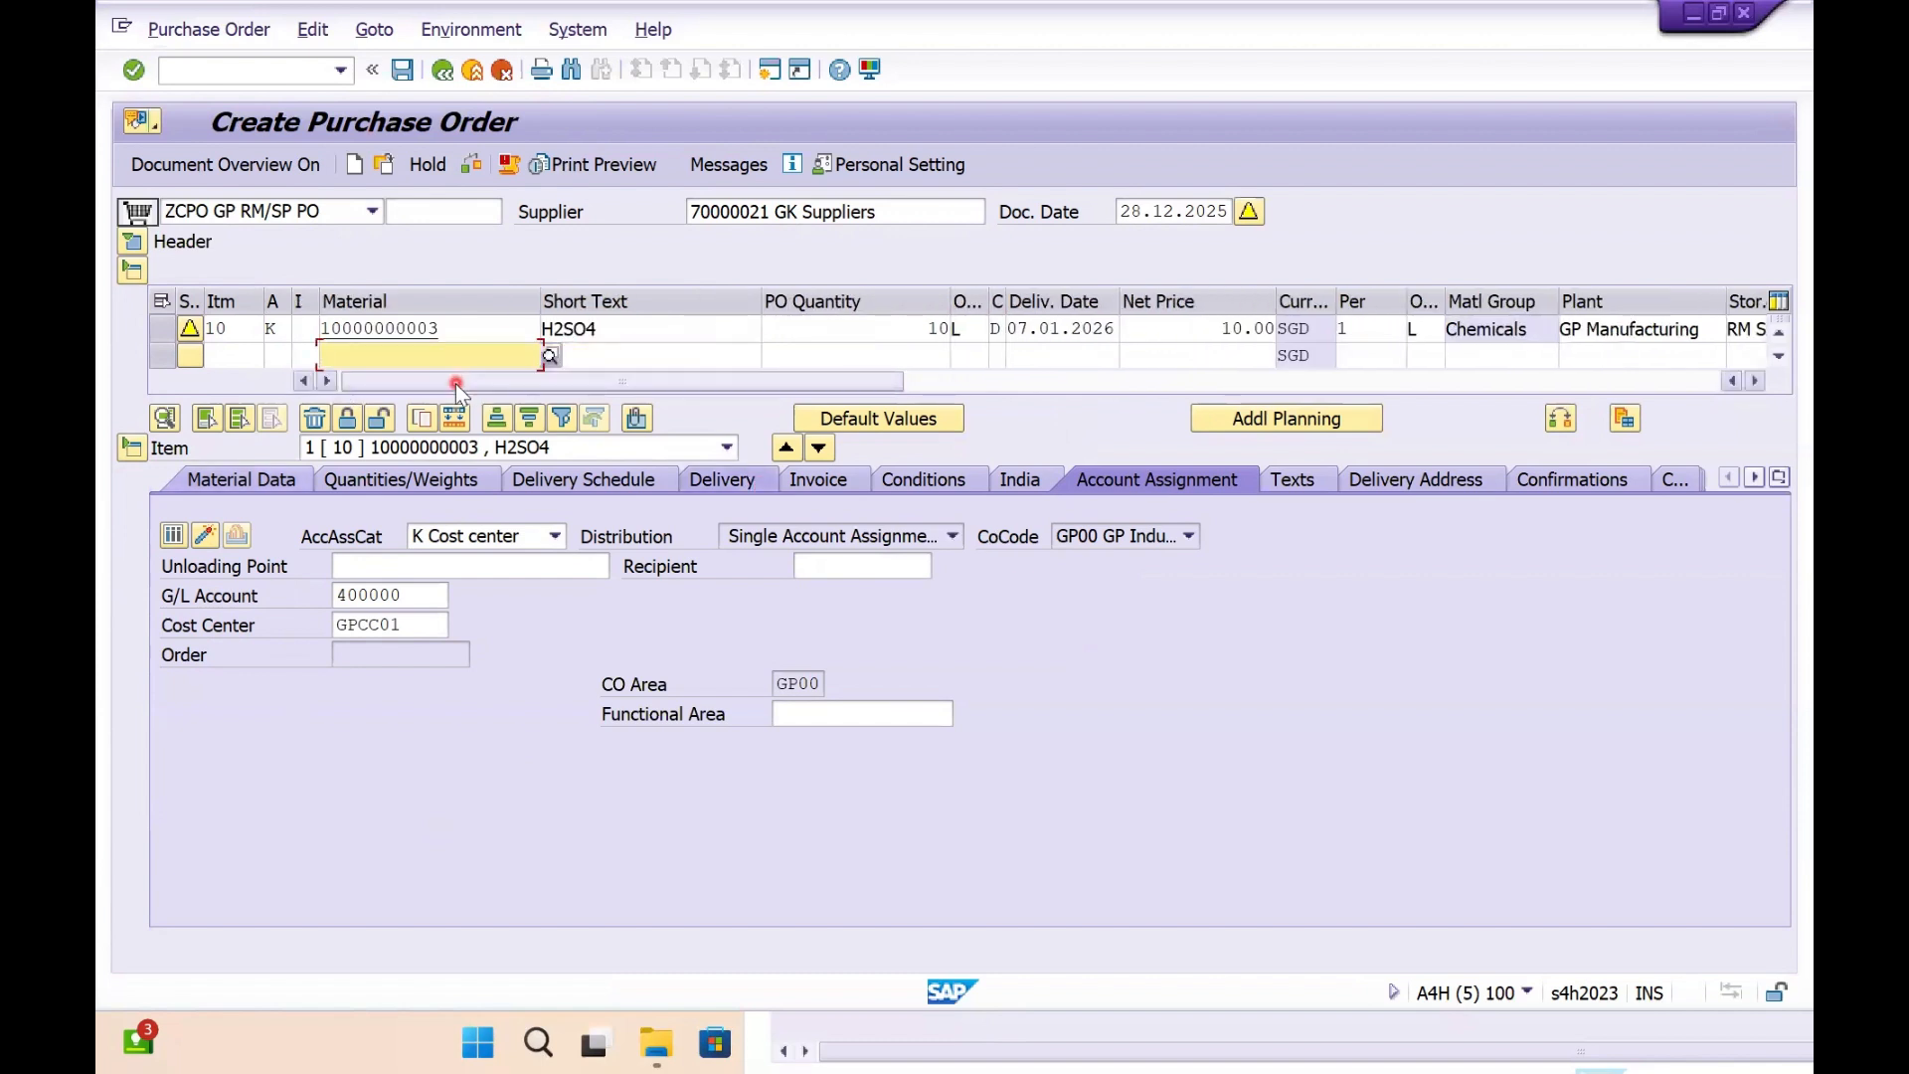
pyautogui.hotkey('shift', 'Tab')
pyautogui.hotkey('shift', 'Tab')
pyautogui.write('K')
pyautogui.press('Tab')
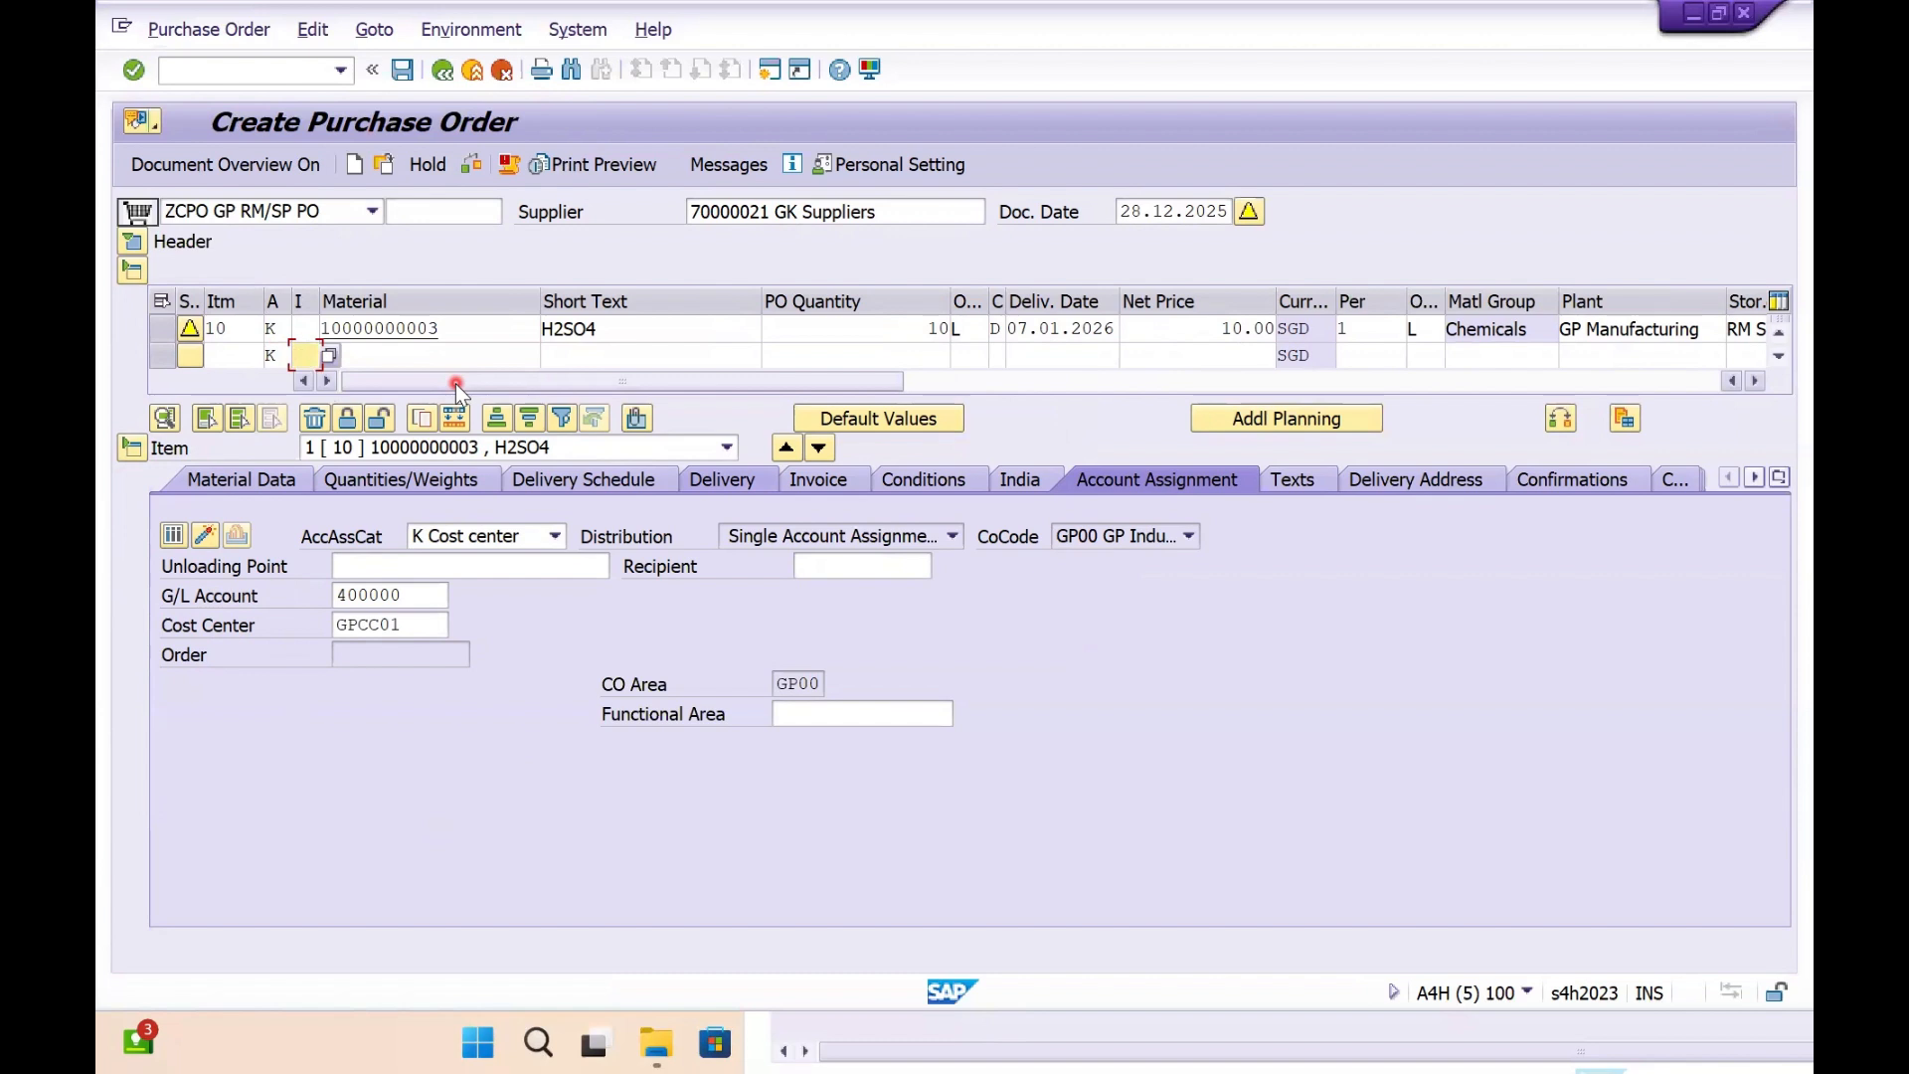
pyautogui.press('Tab')
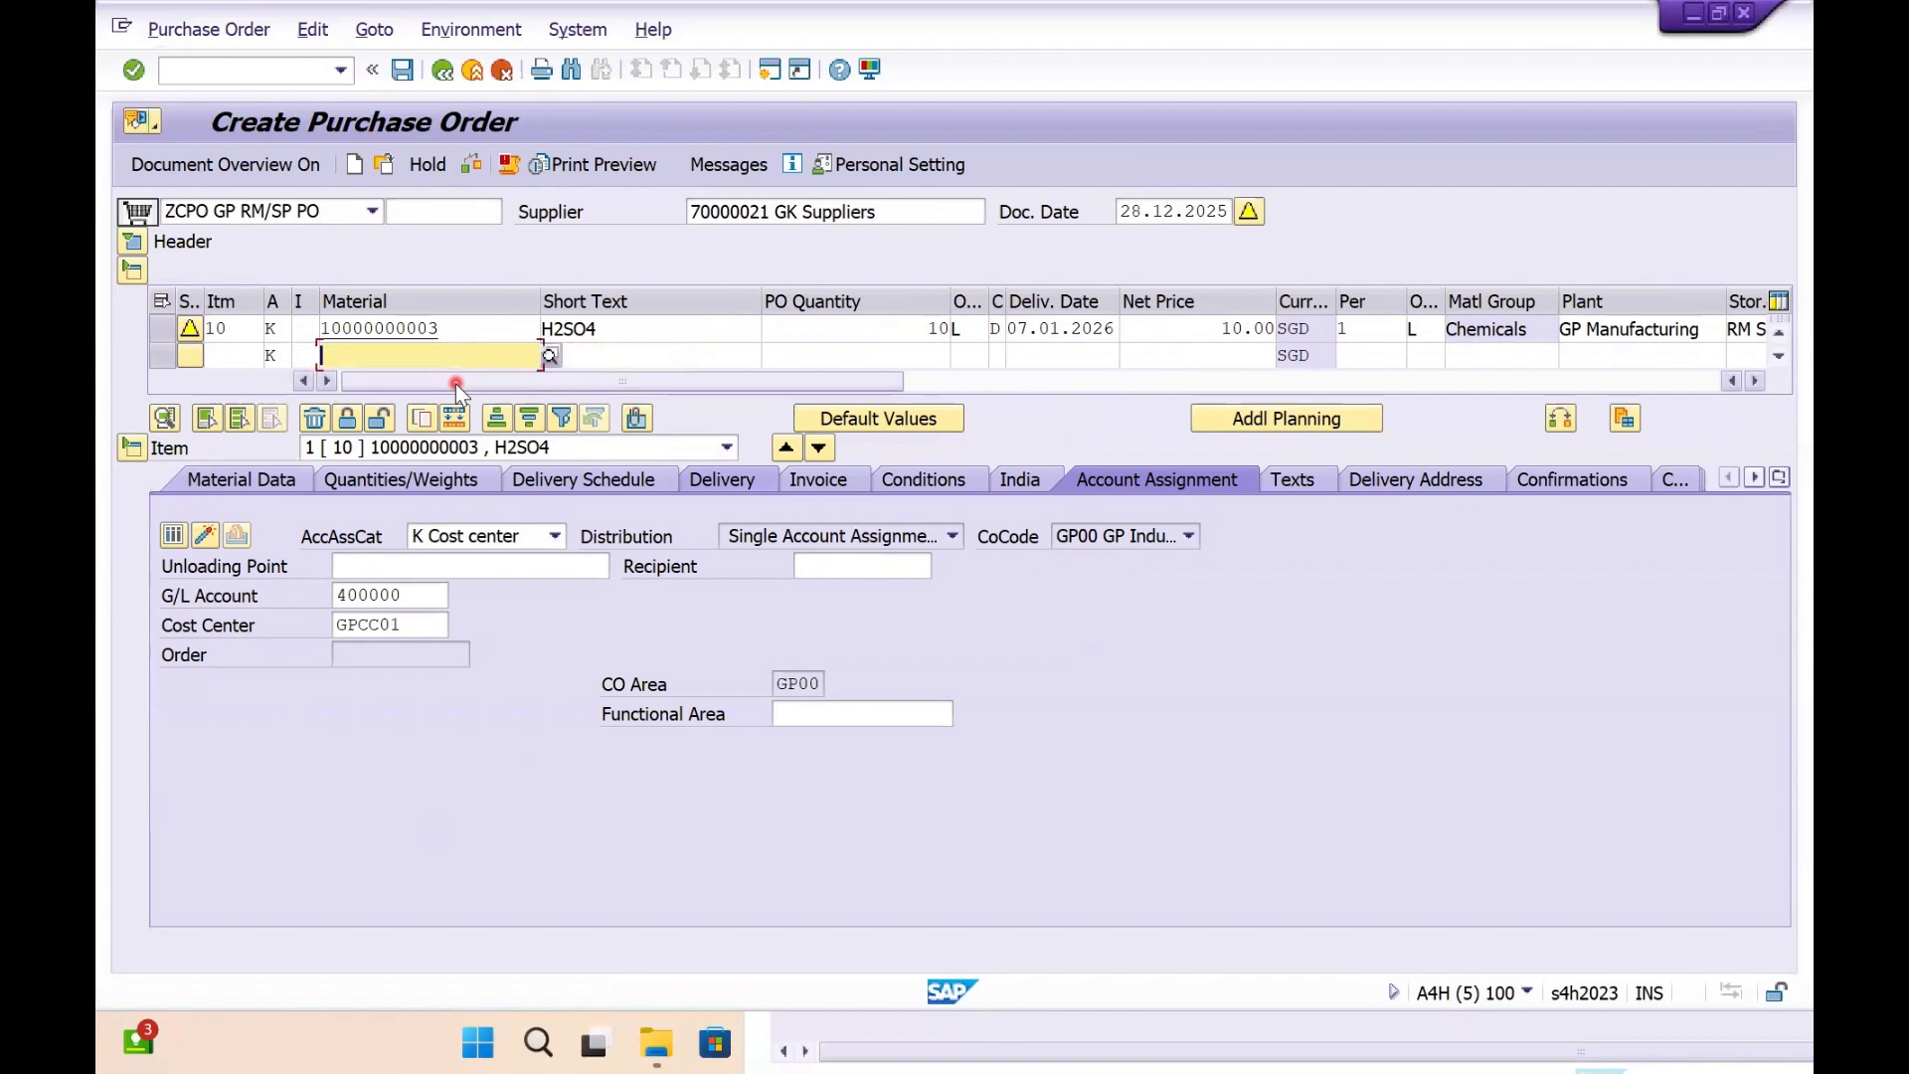
# - Search plant materials by description for plant GP01 and adopt material 330020 in the second item row
pyautogui.click(550, 356)
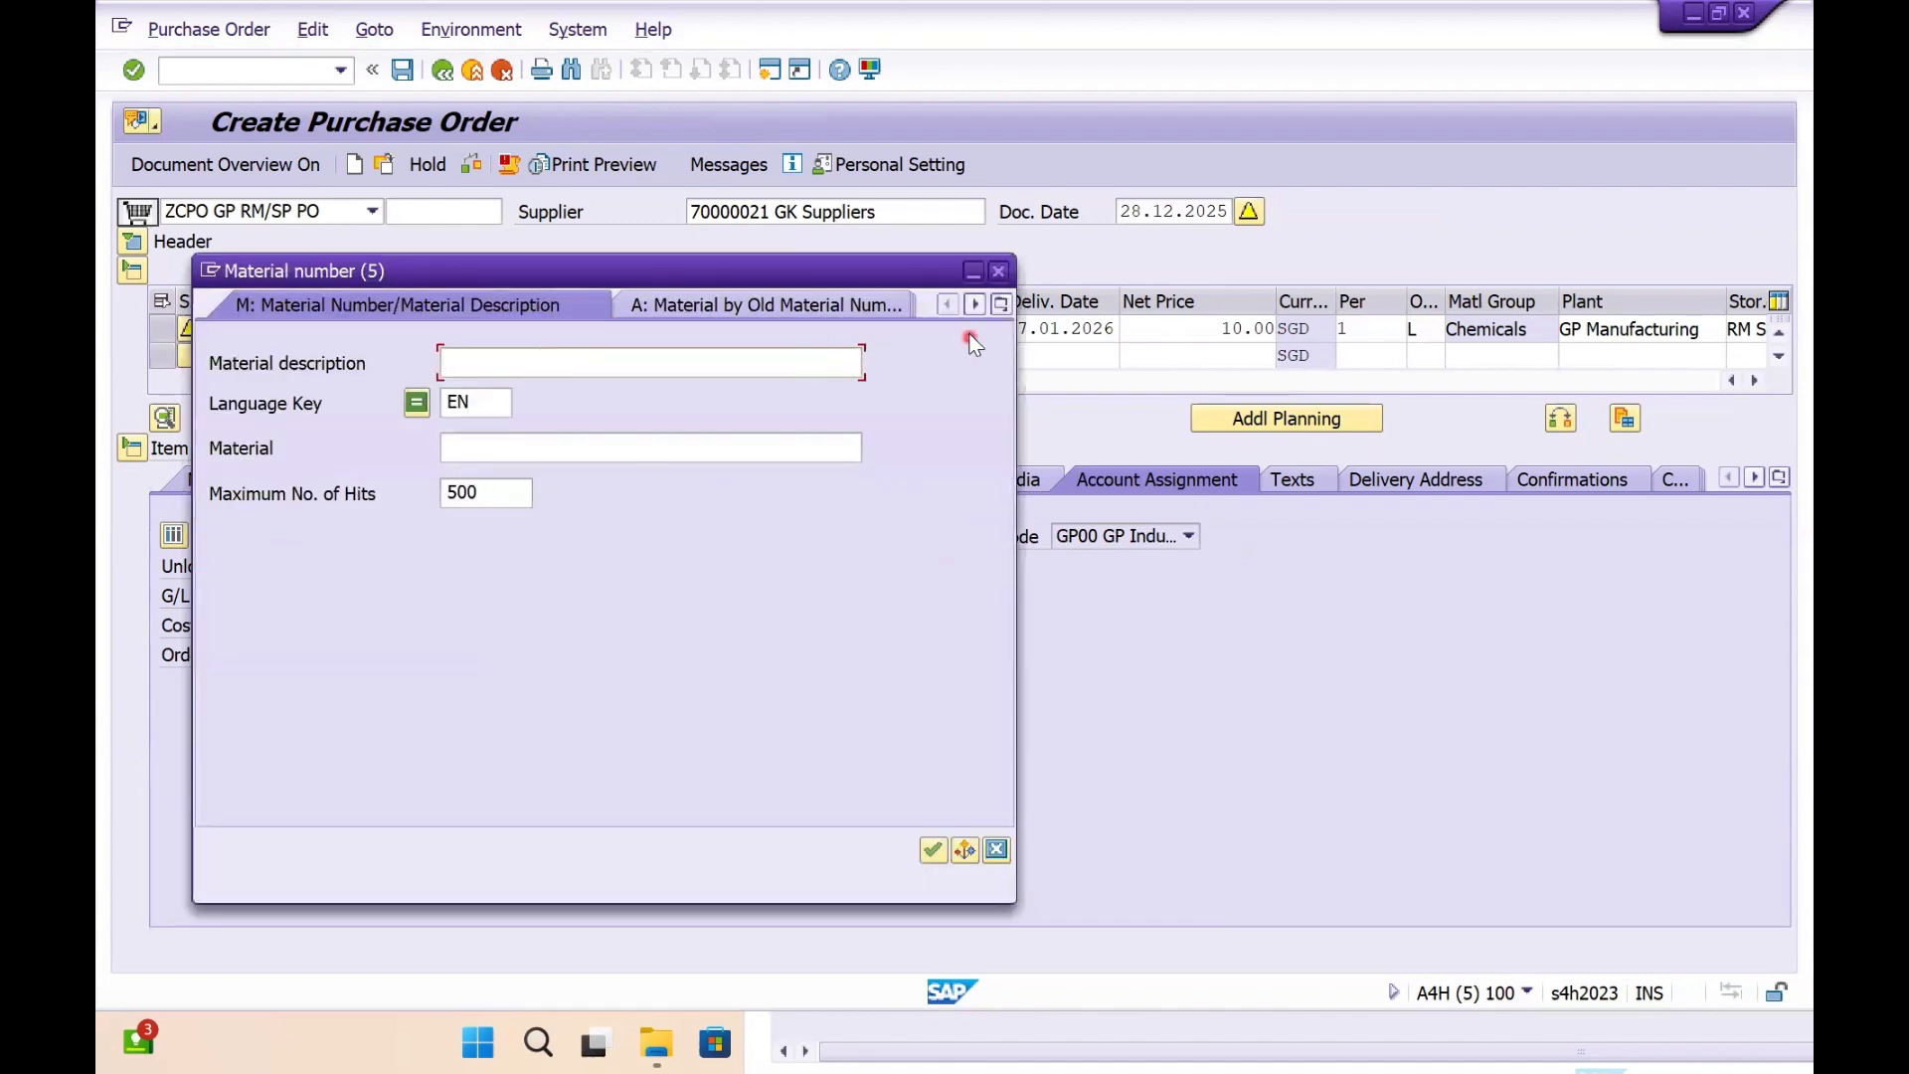
pyautogui.click(1002, 304)
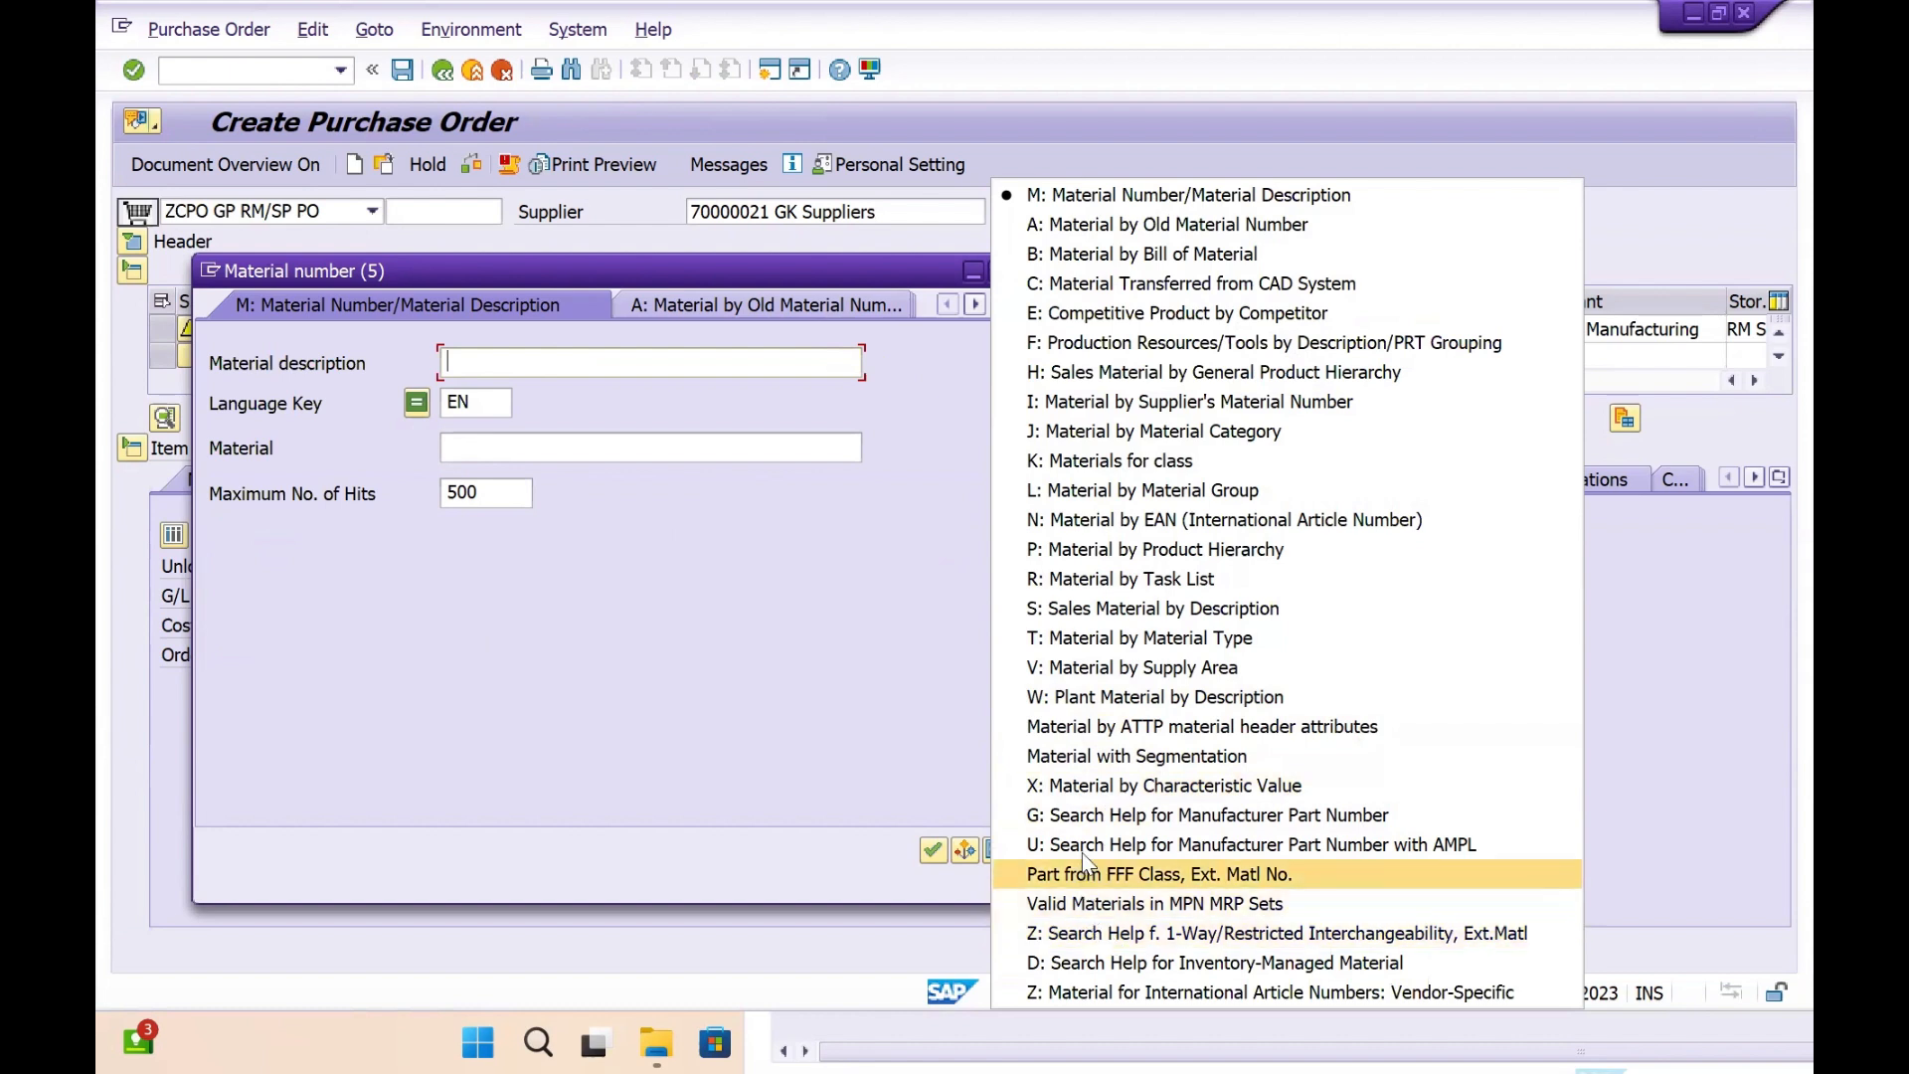
pyautogui.click(1064, 698)
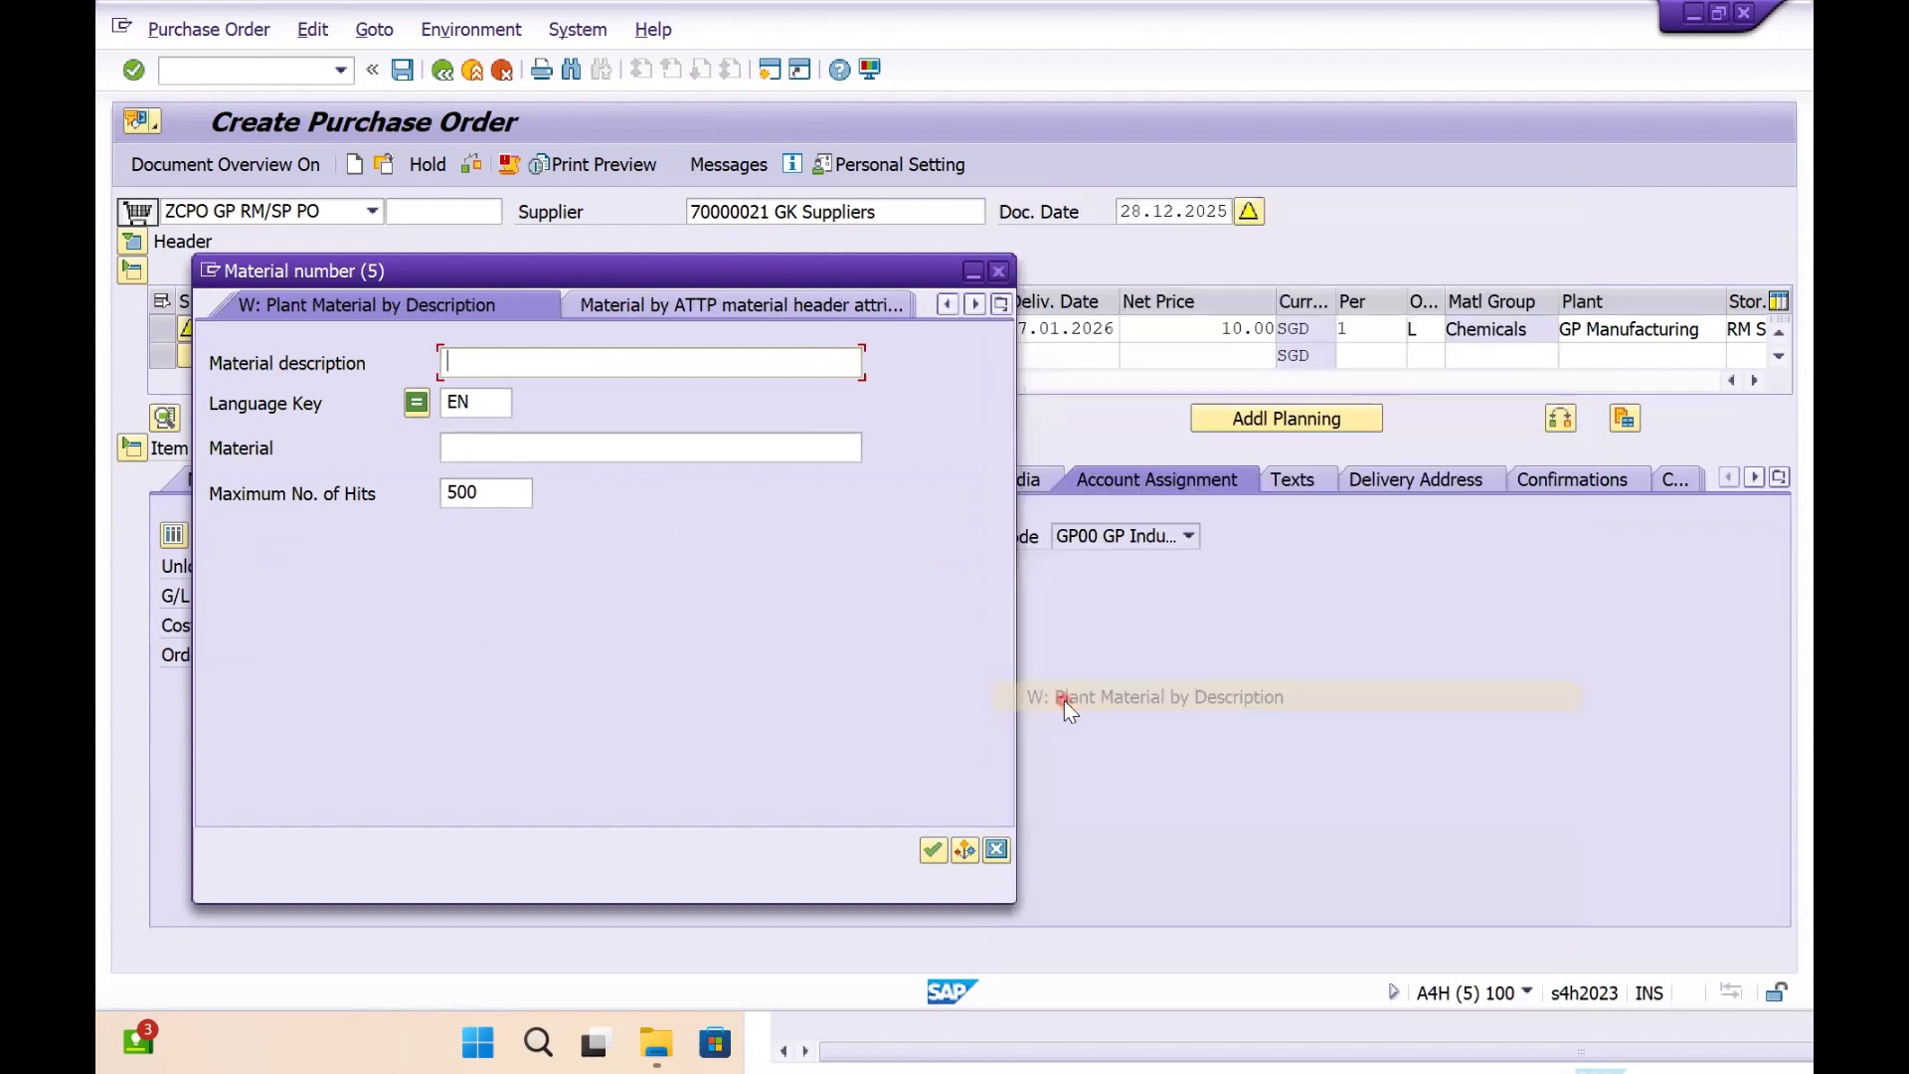
pyautogui.click(484, 497)
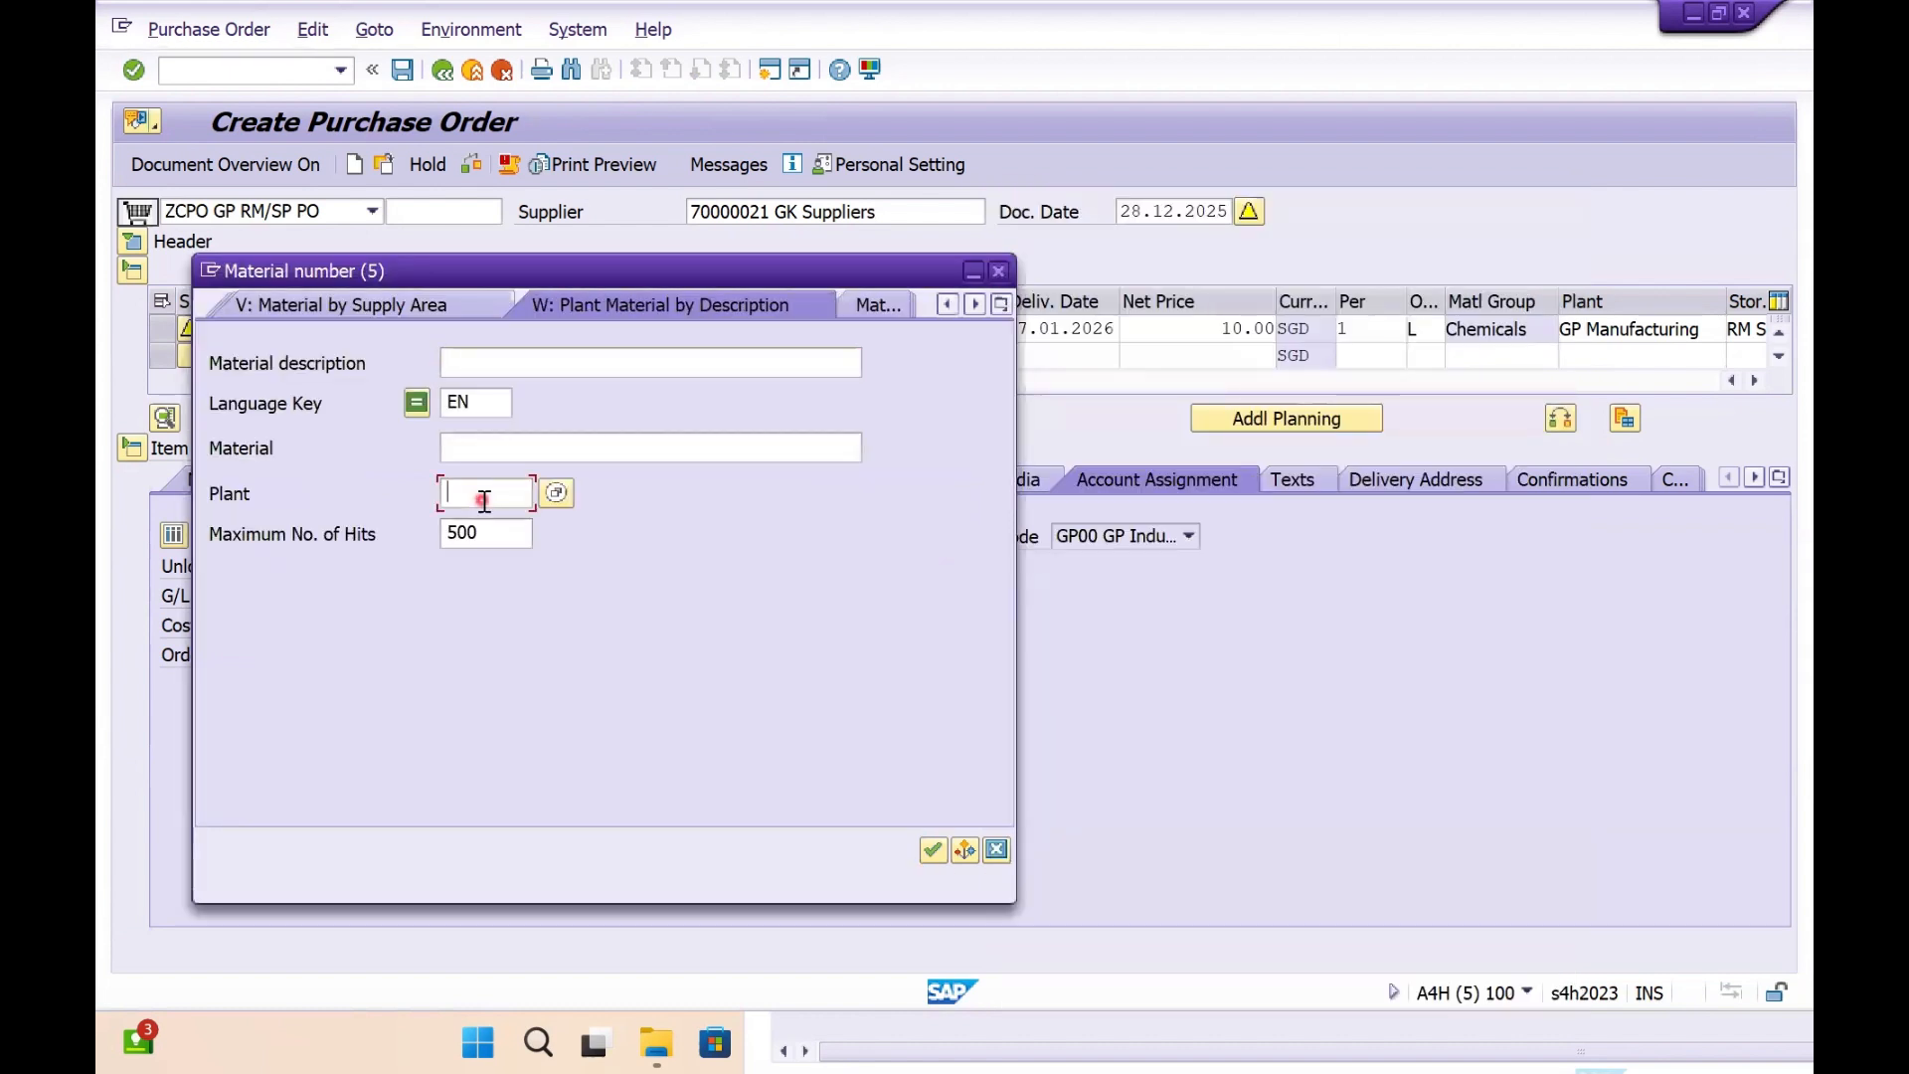
pyautogui.write('GP00')
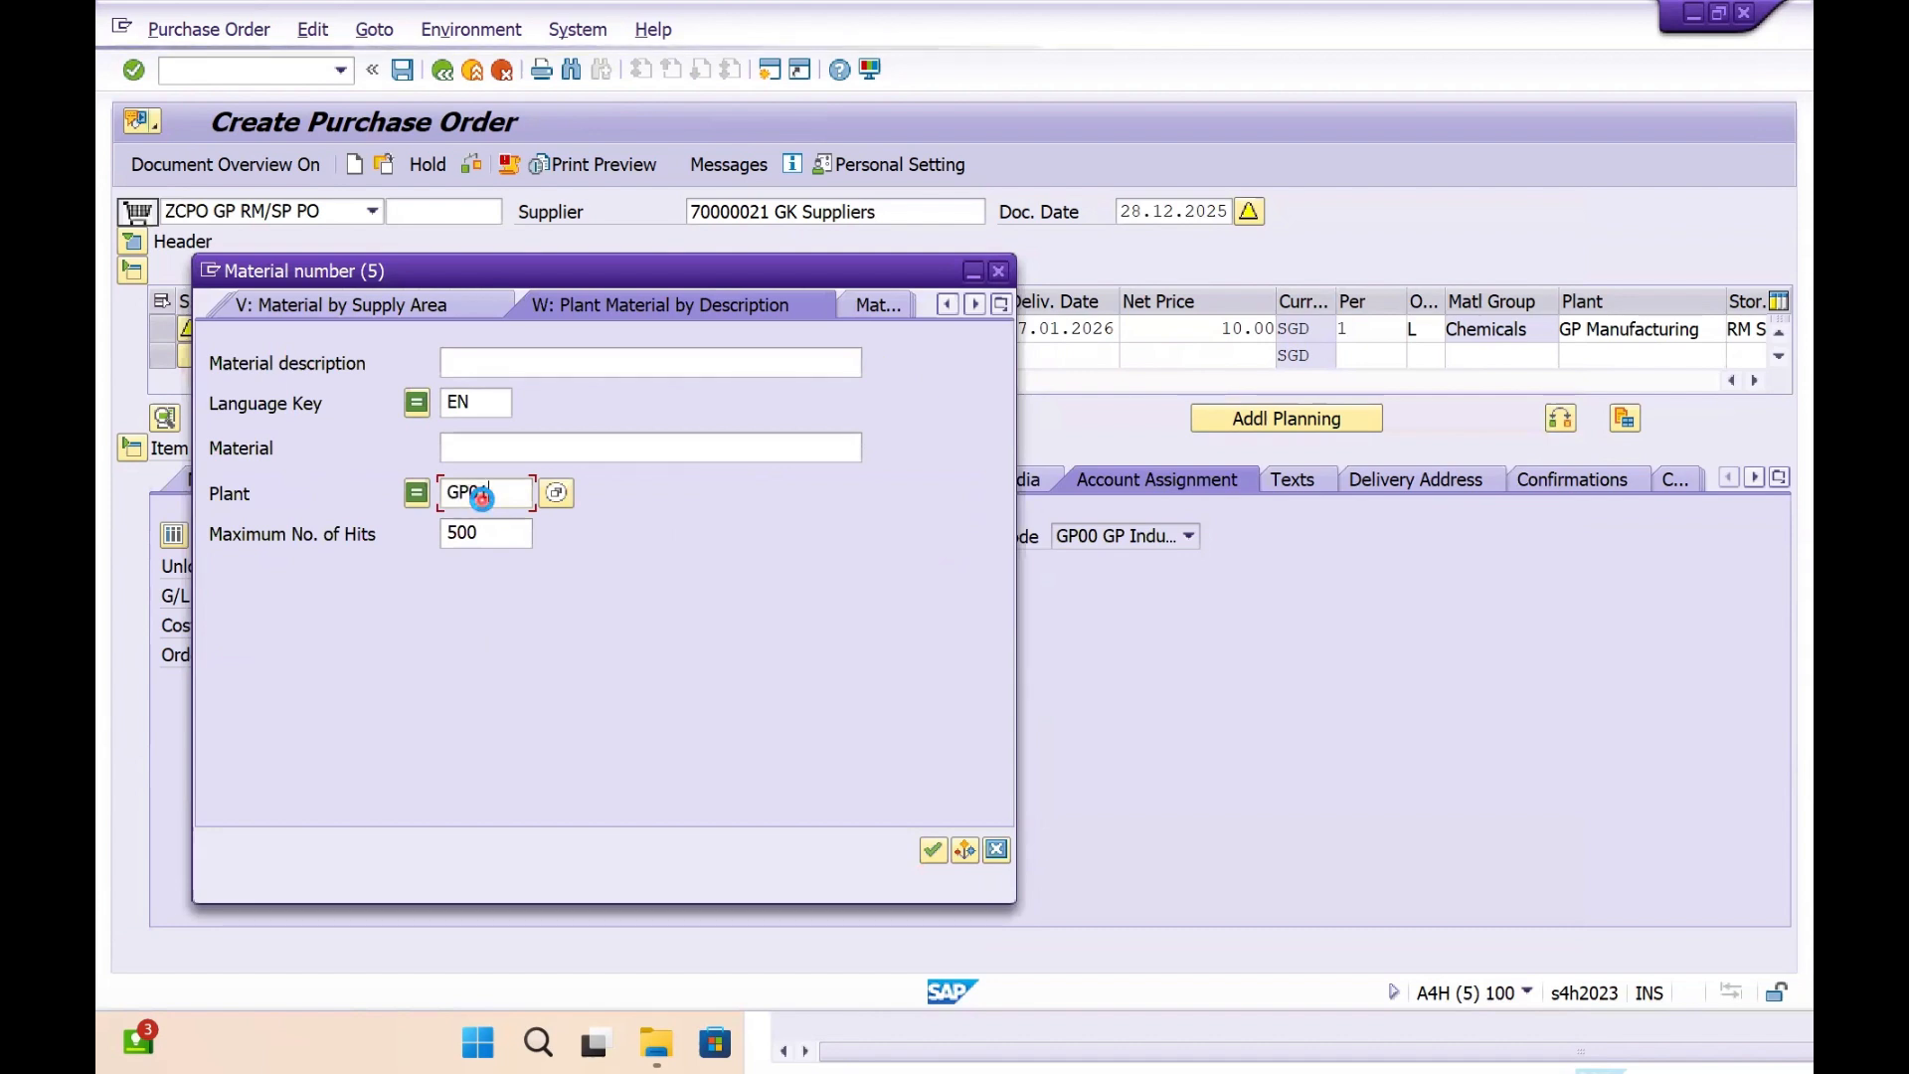
pyautogui.press('Return')
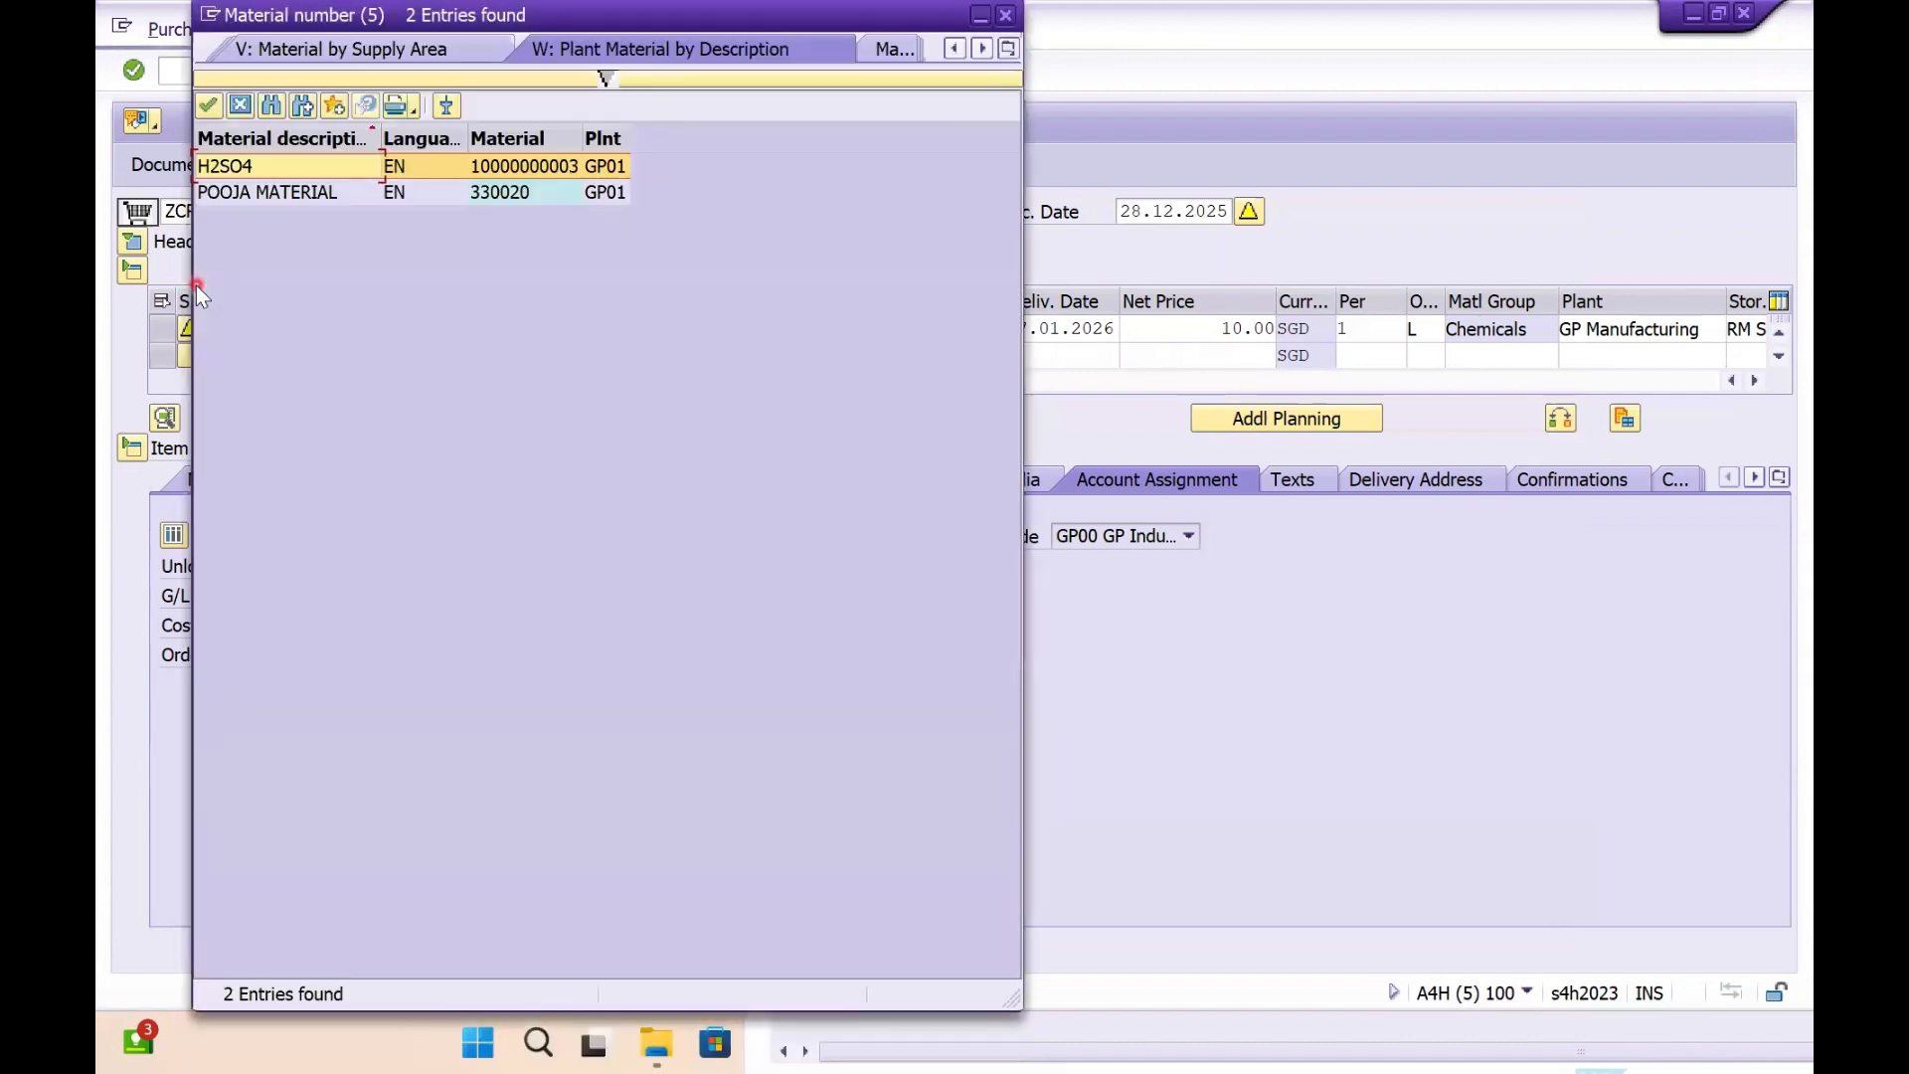
pyautogui.doubleClick(498, 197)
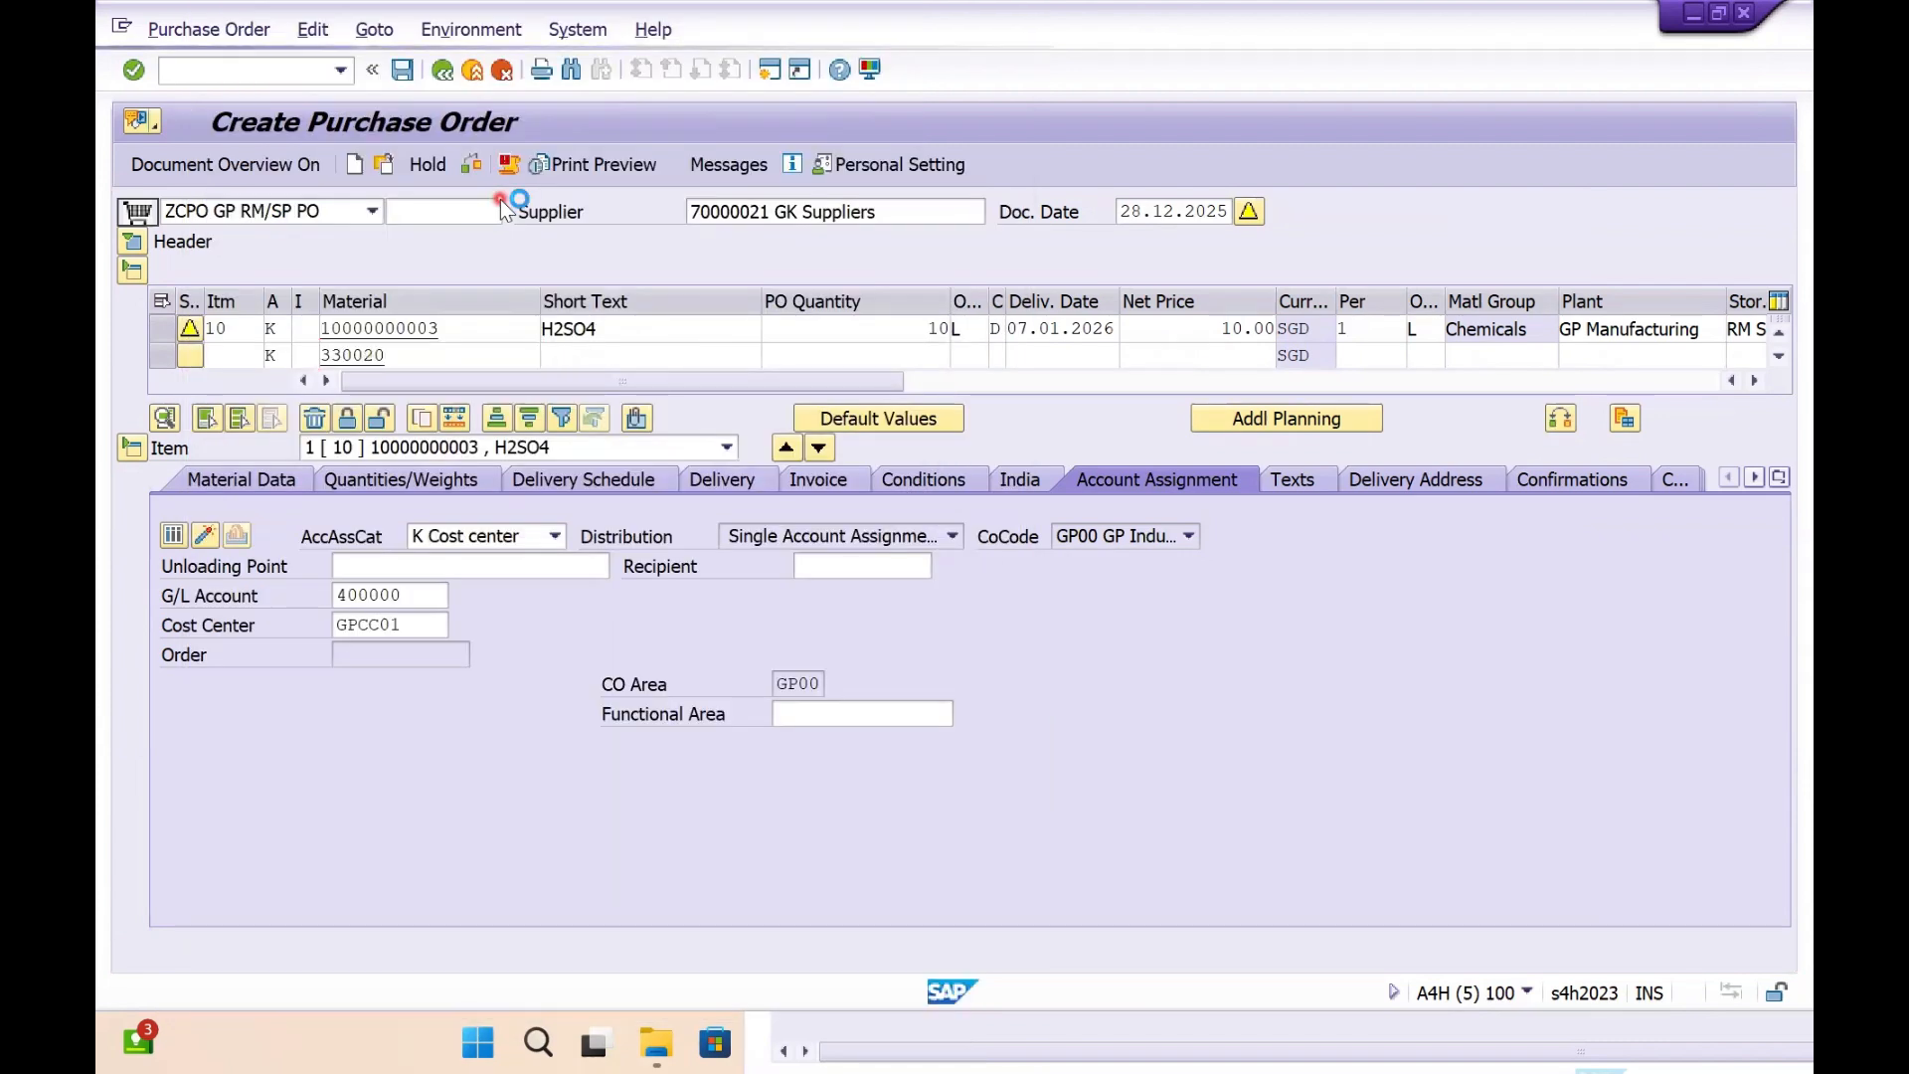
pyautogui.press('Return')
# - Set item 20's order quantity to 3 EA and its plant to GP Manufacturing
pyautogui.click(910, 350)
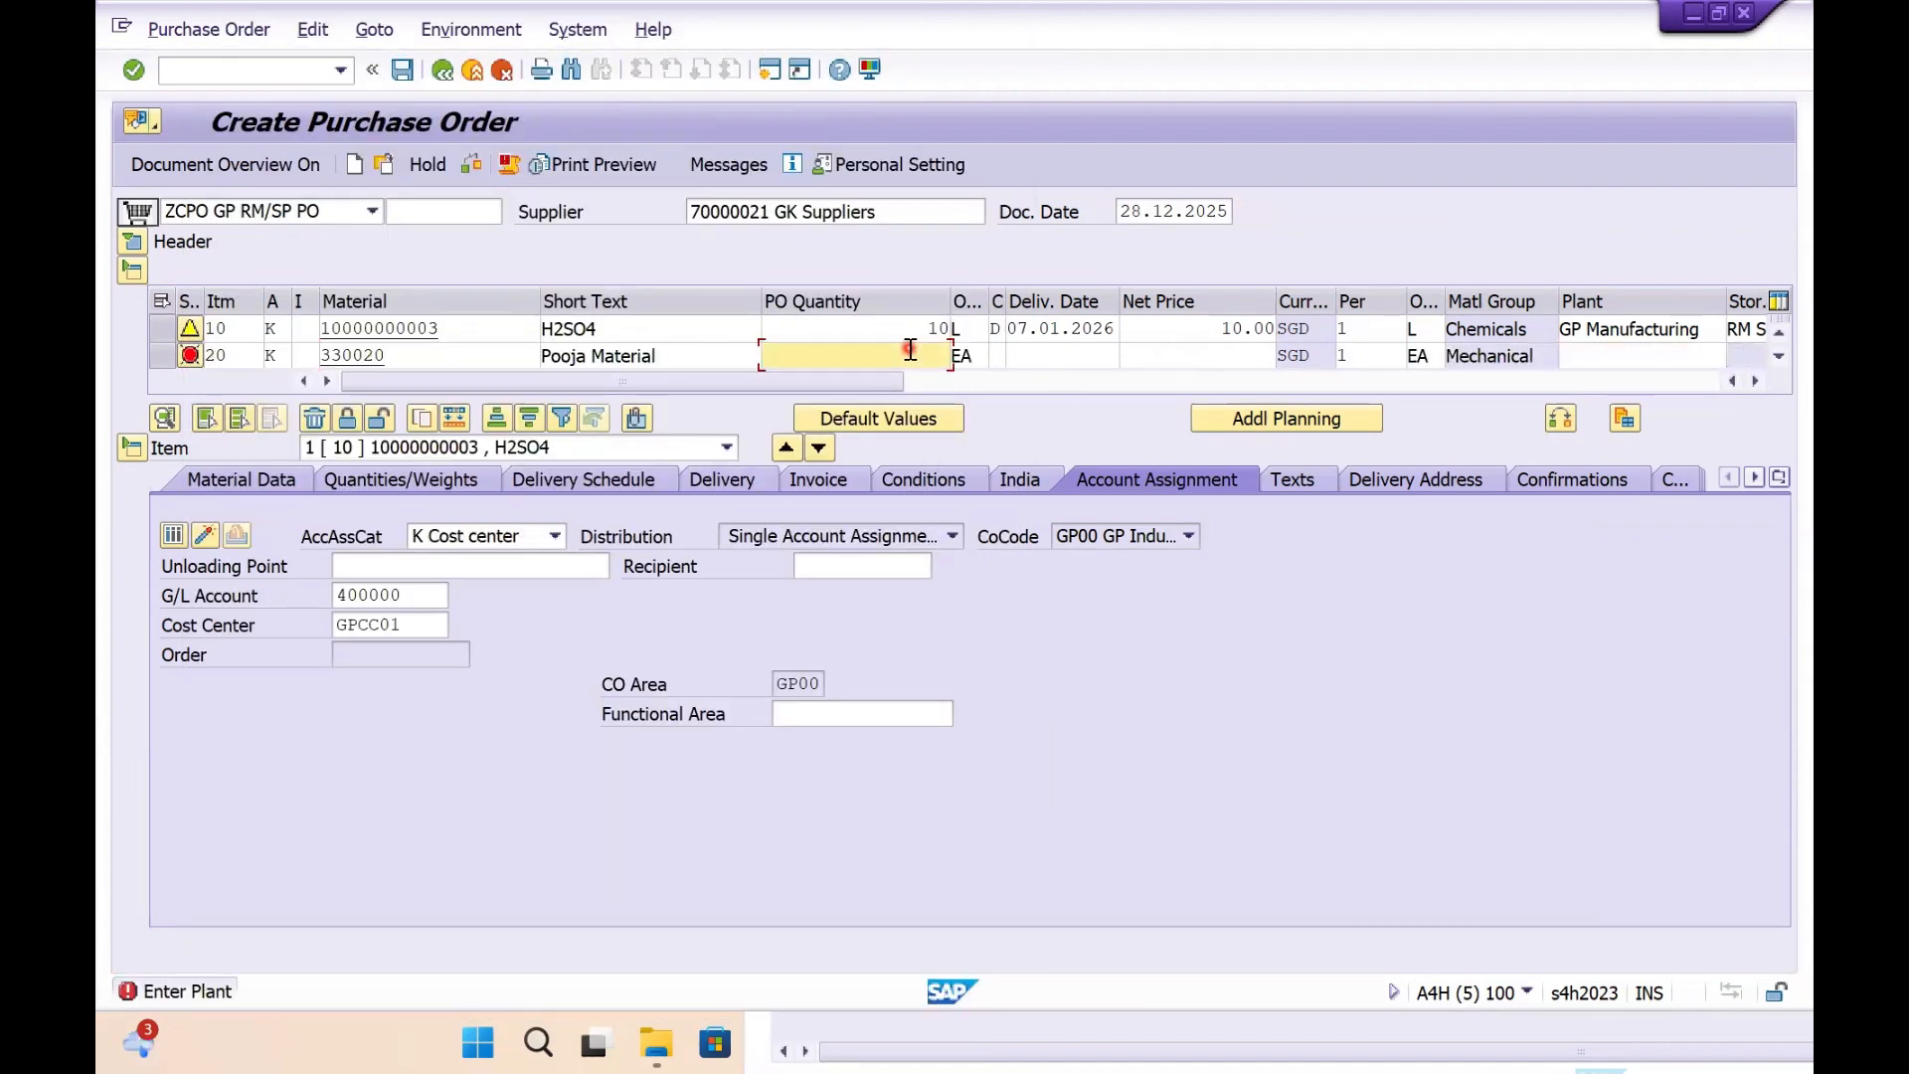
pyautogui.write('3')
pyautogui.click(1616, 358)
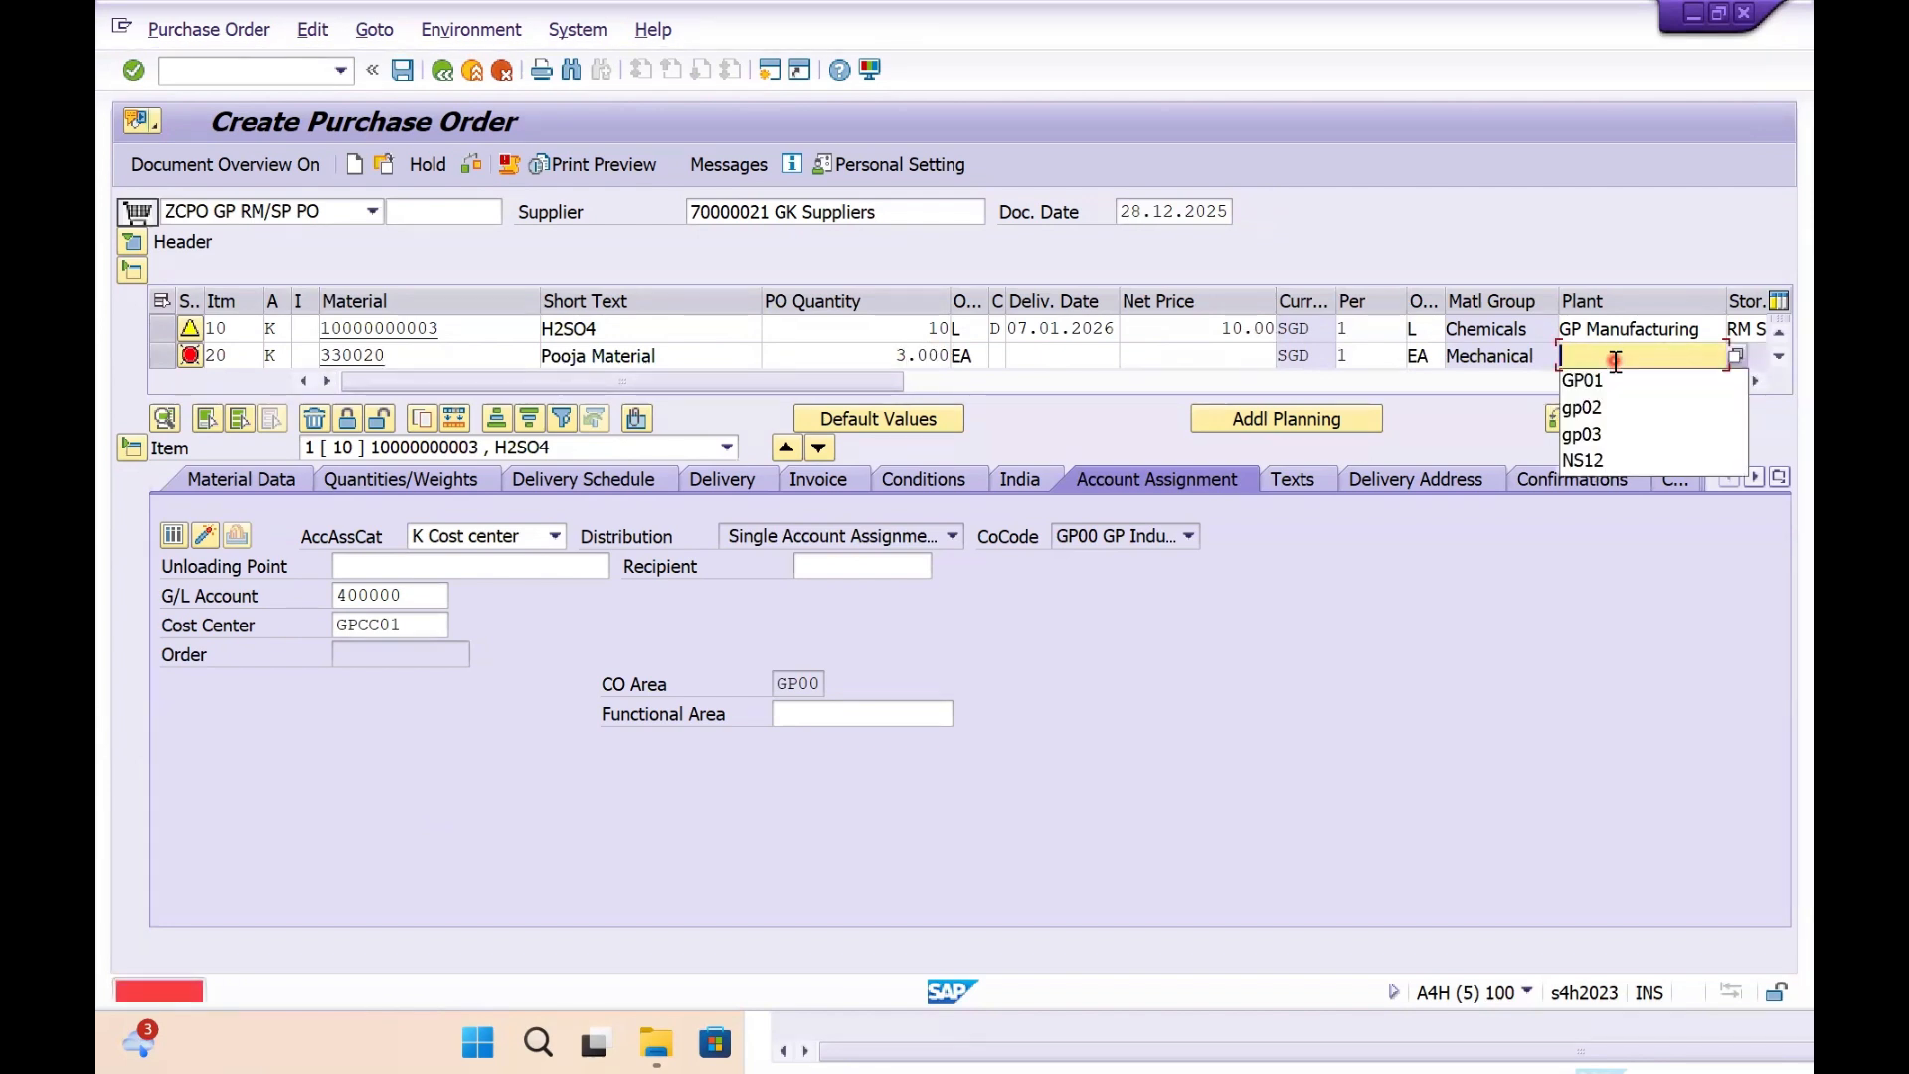
pyautogui.press('Down')
pyautogui.press('Return')
pyautogui.press('Return')
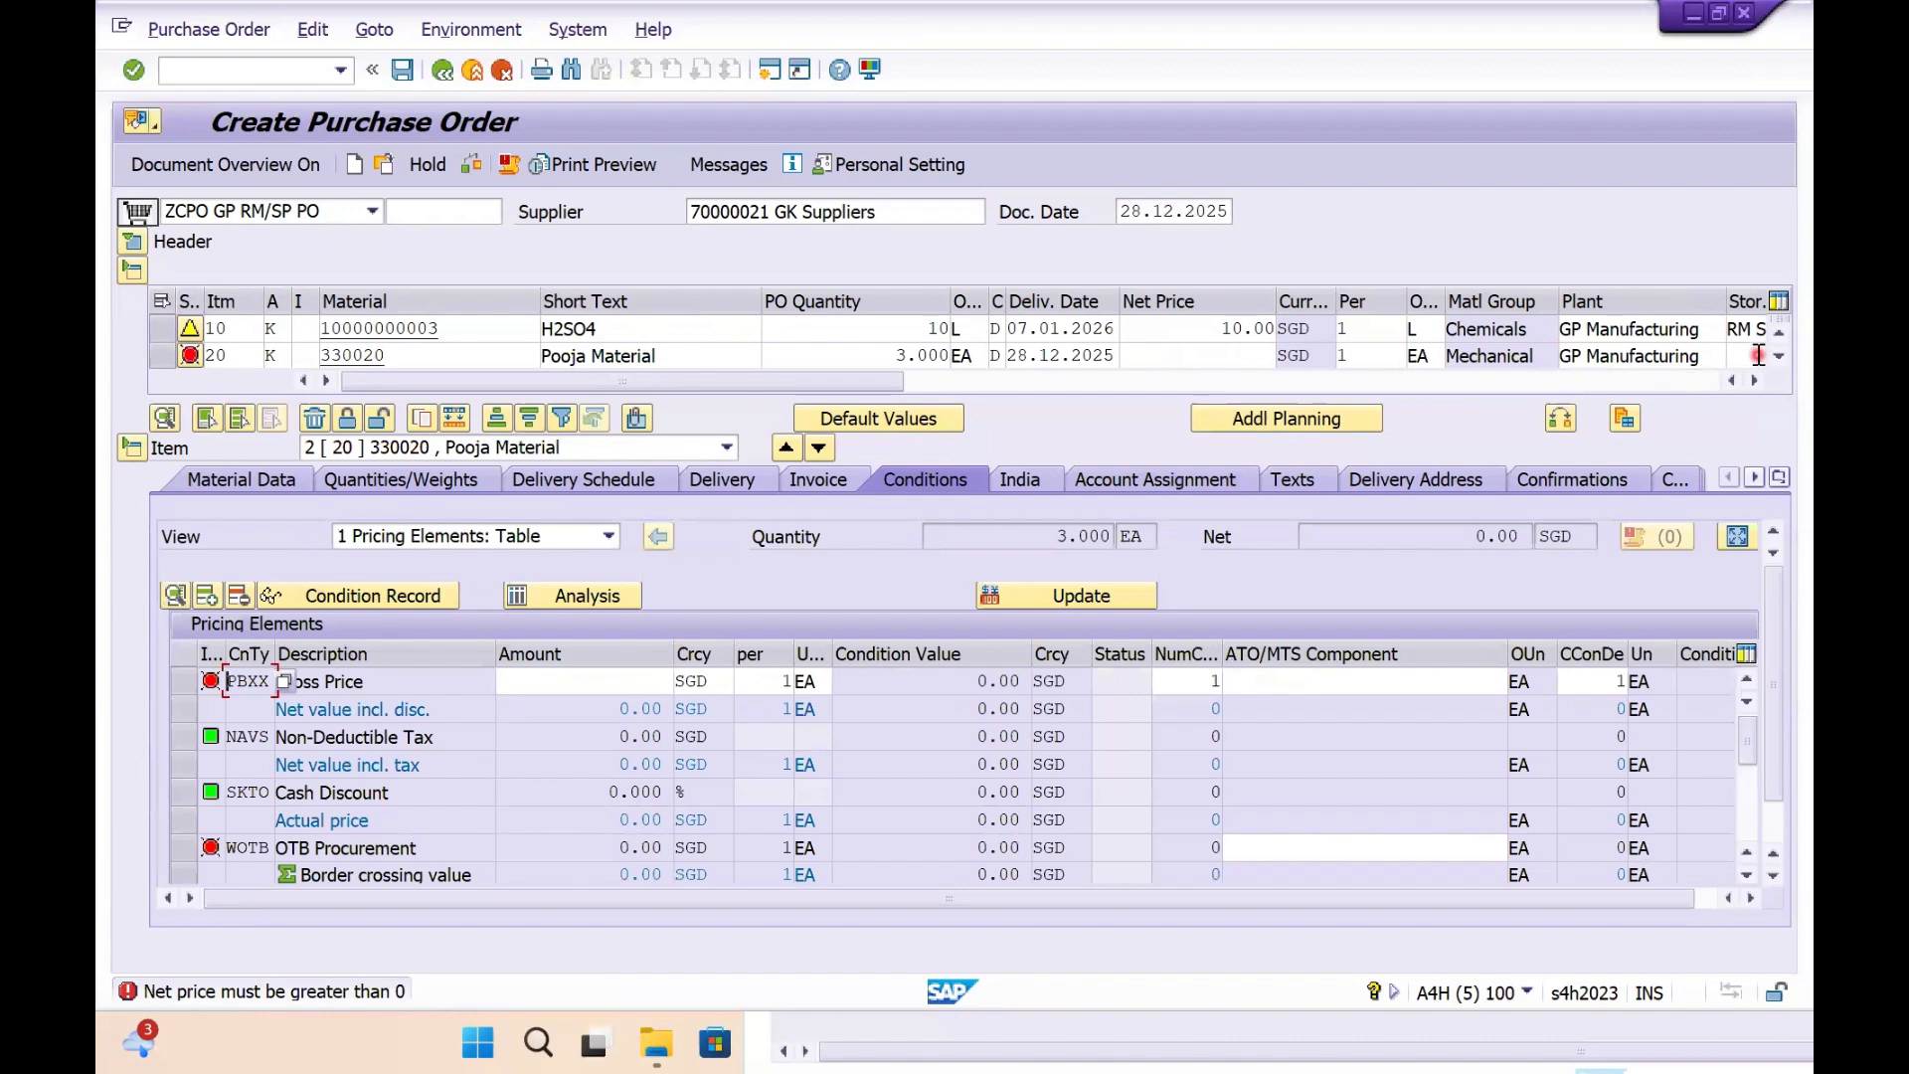
# - Set item 20's net price to 10 SGD and its storage location to RM Storage
pyautogui.click(1183, 356)
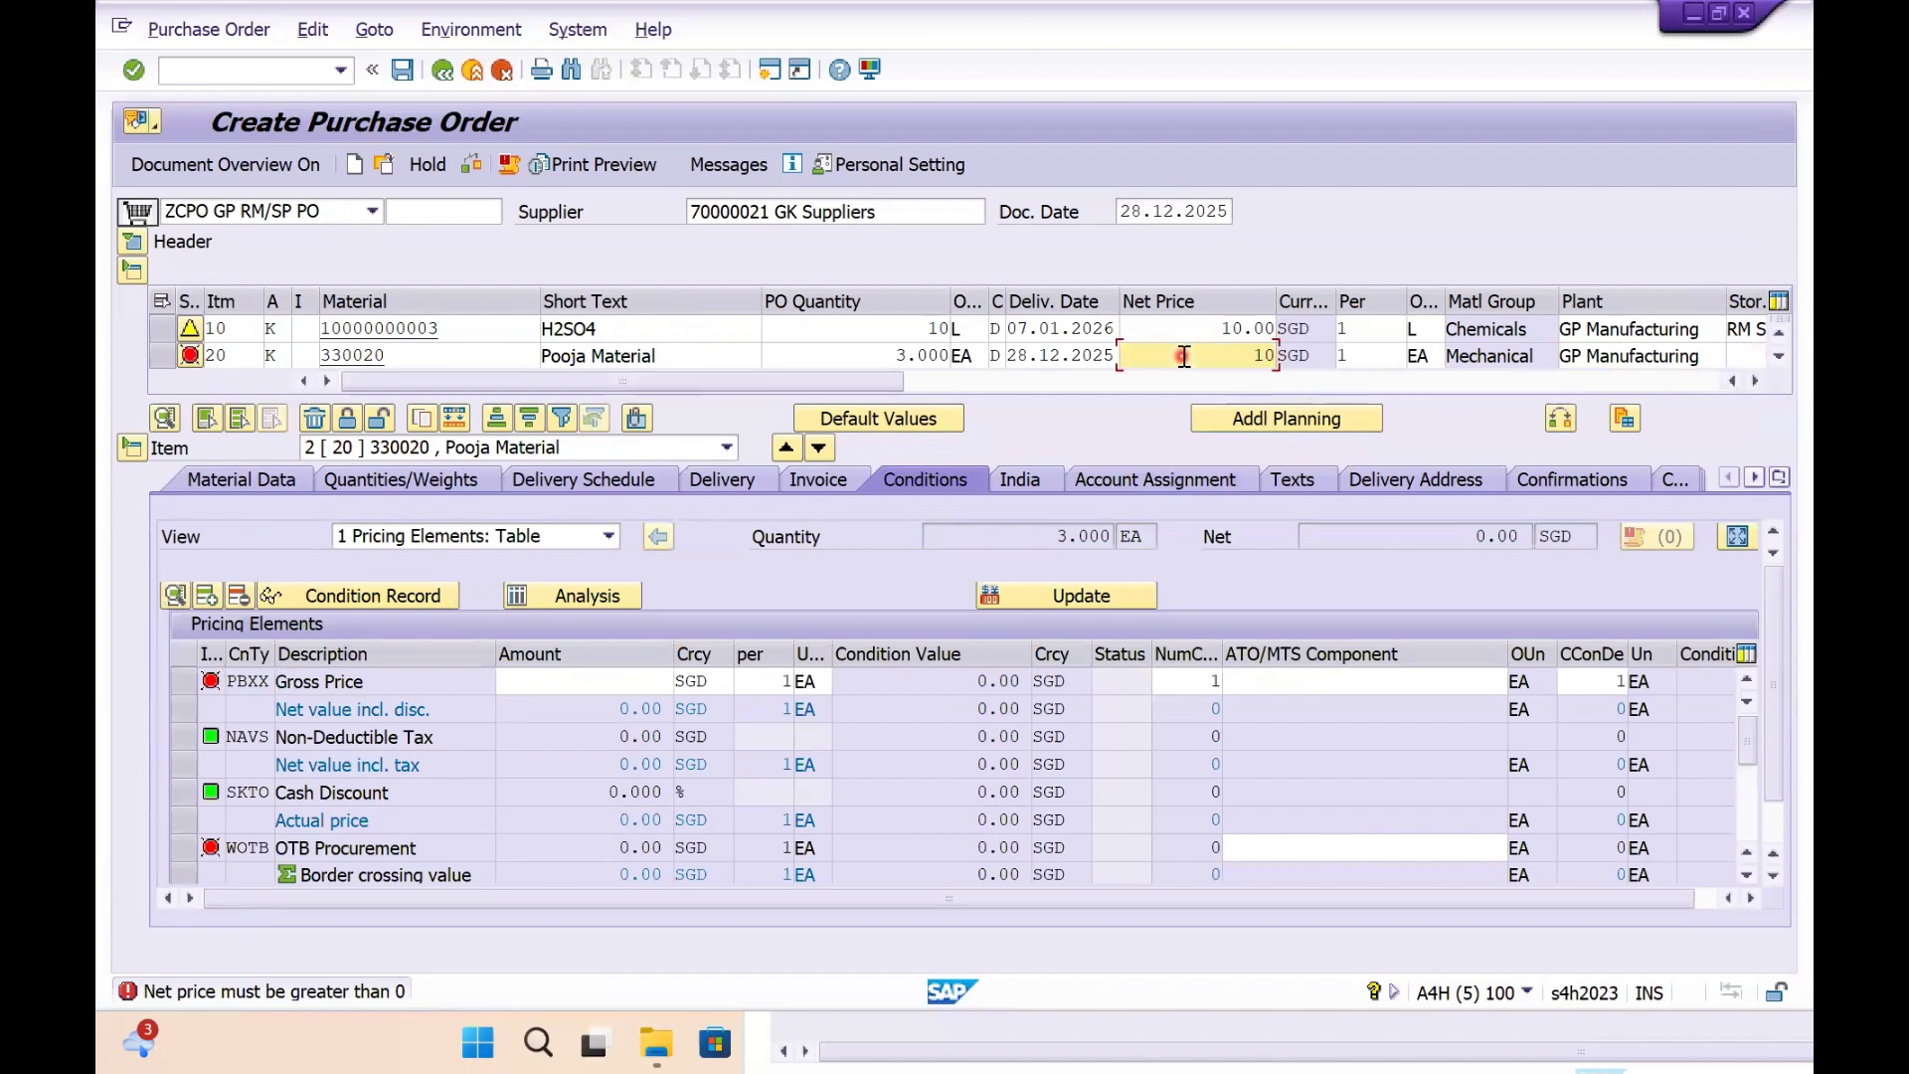
pyautogui.press('Return')
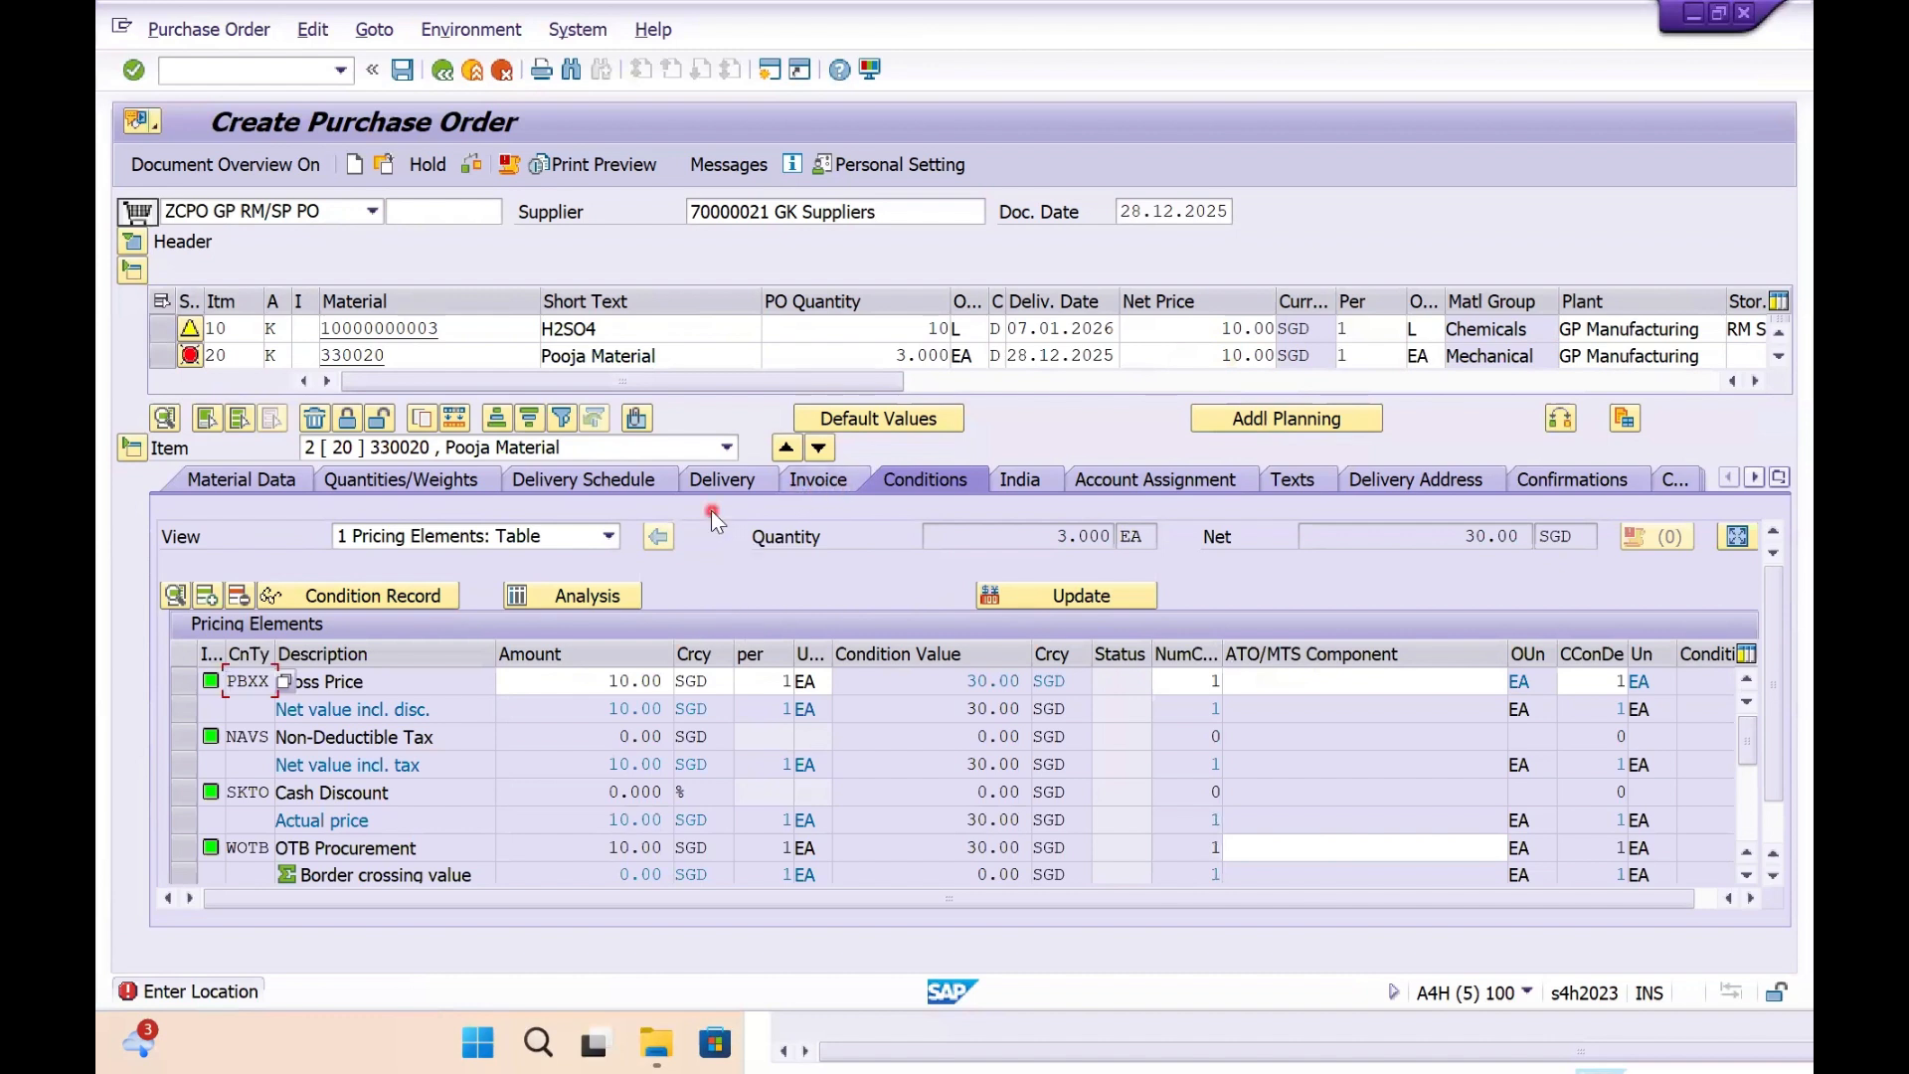
pyautogui.click(1752, 356)
pyautogui.press('Down')
pyautogui.press('Return')
pyautogui.press('Return')
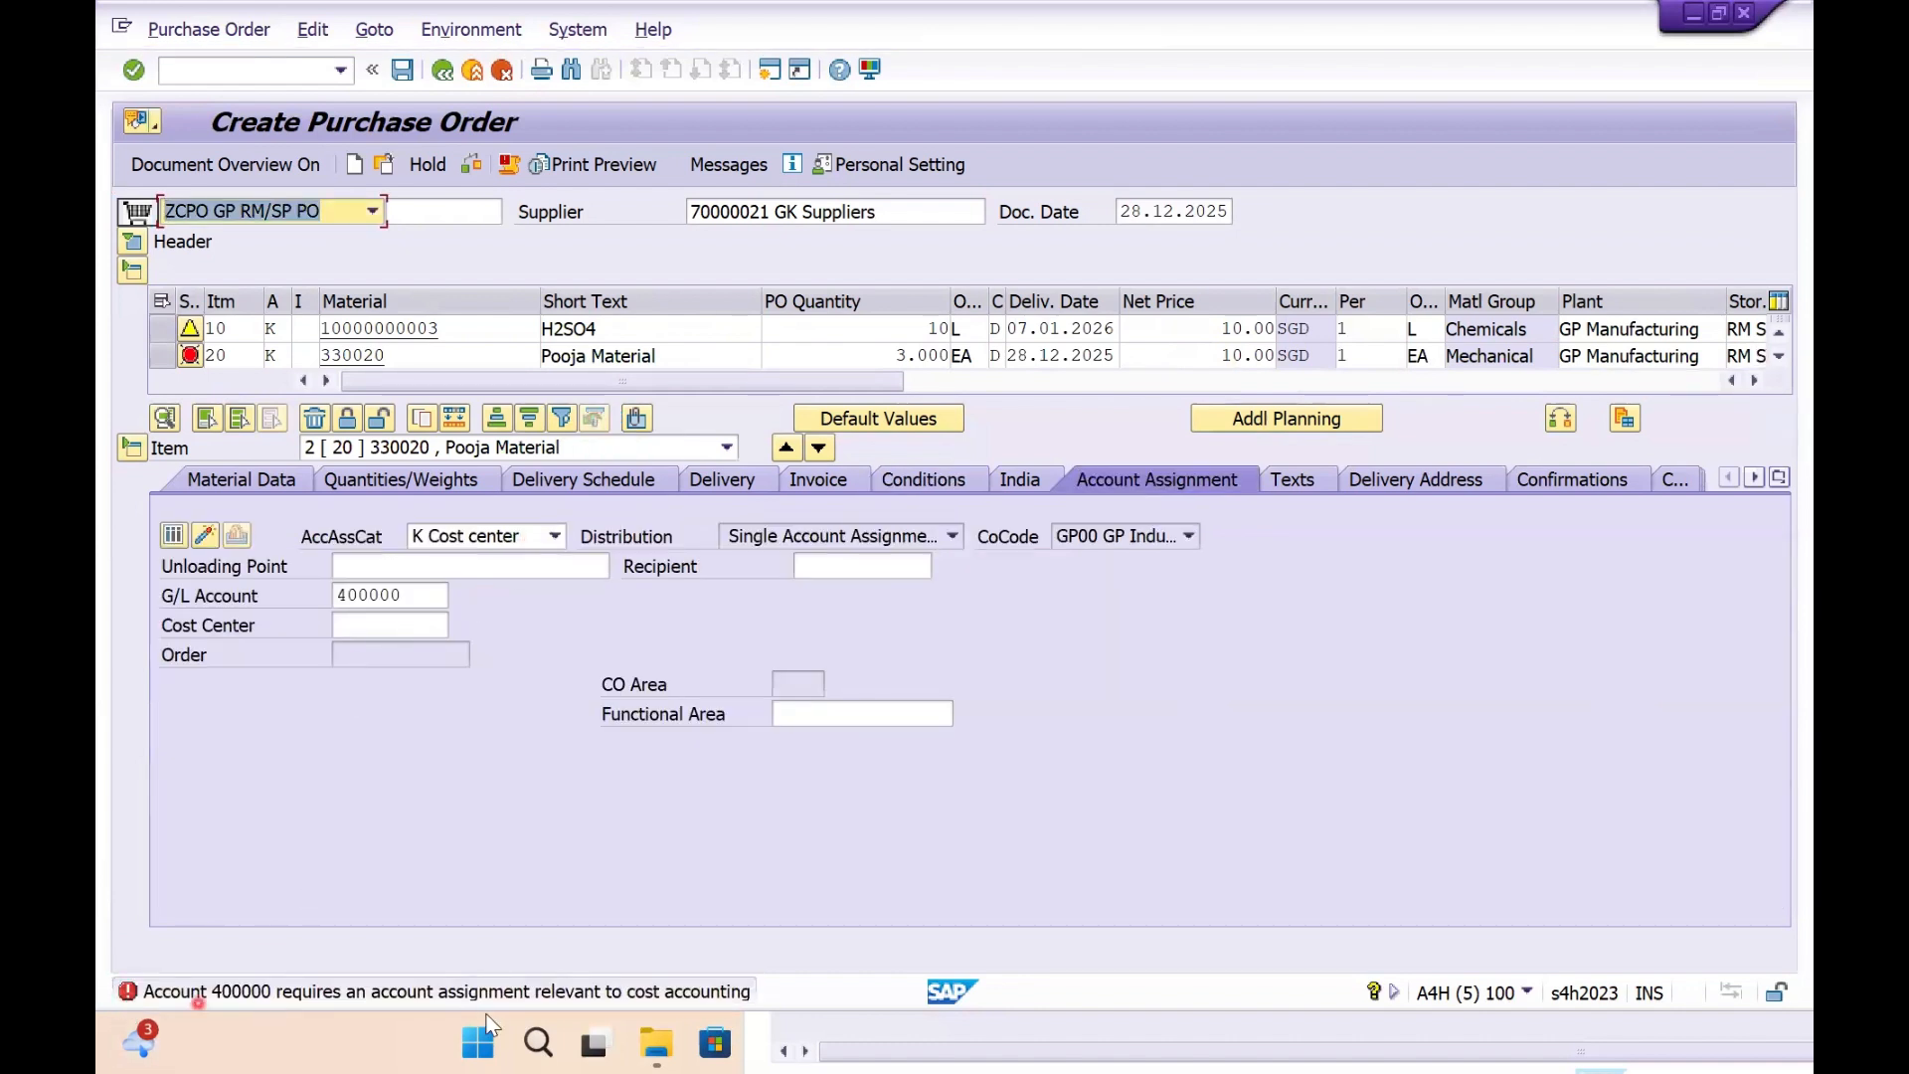
# - Assign item 20 to cost center GPCC01
pyautogui.click(371, 628)
pyautogui.press('Down')
pyautogui.press('Down')
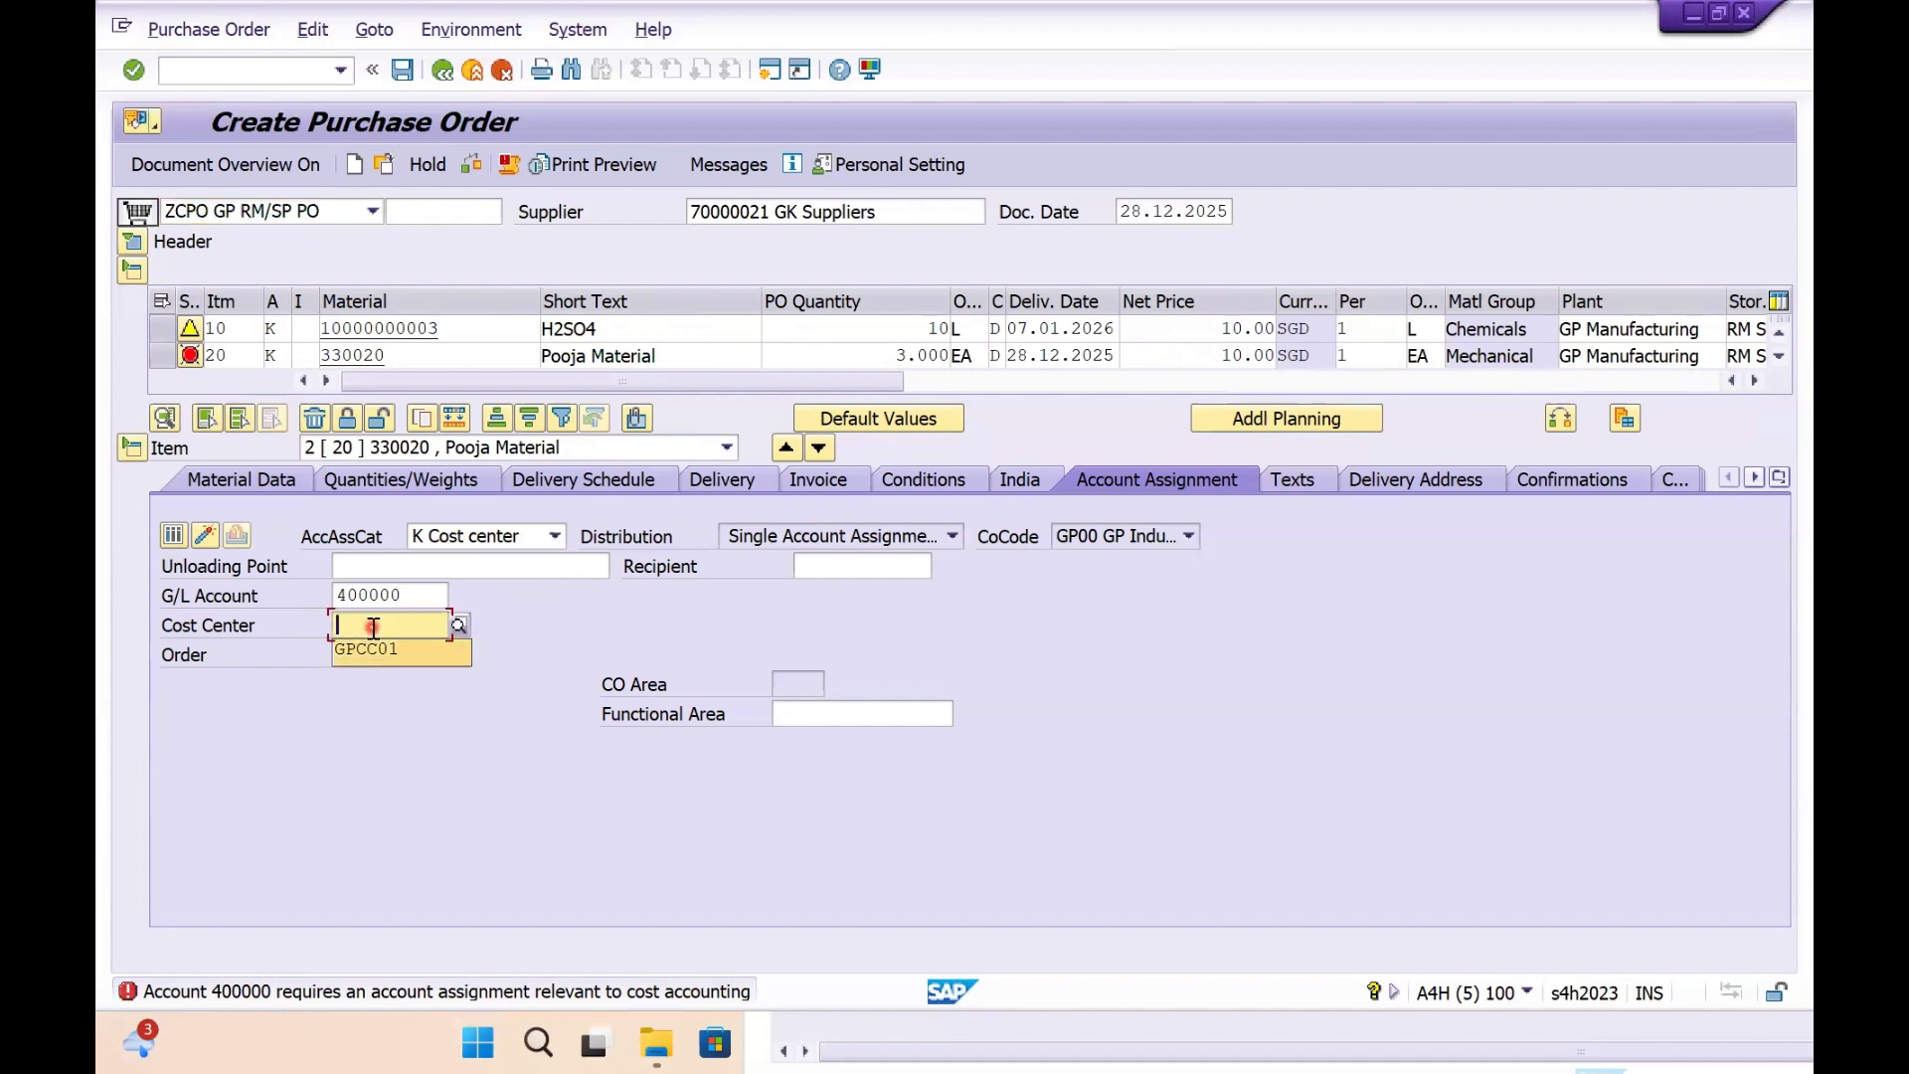
pyautogui.press('Return')
pyautogui.press('Return')
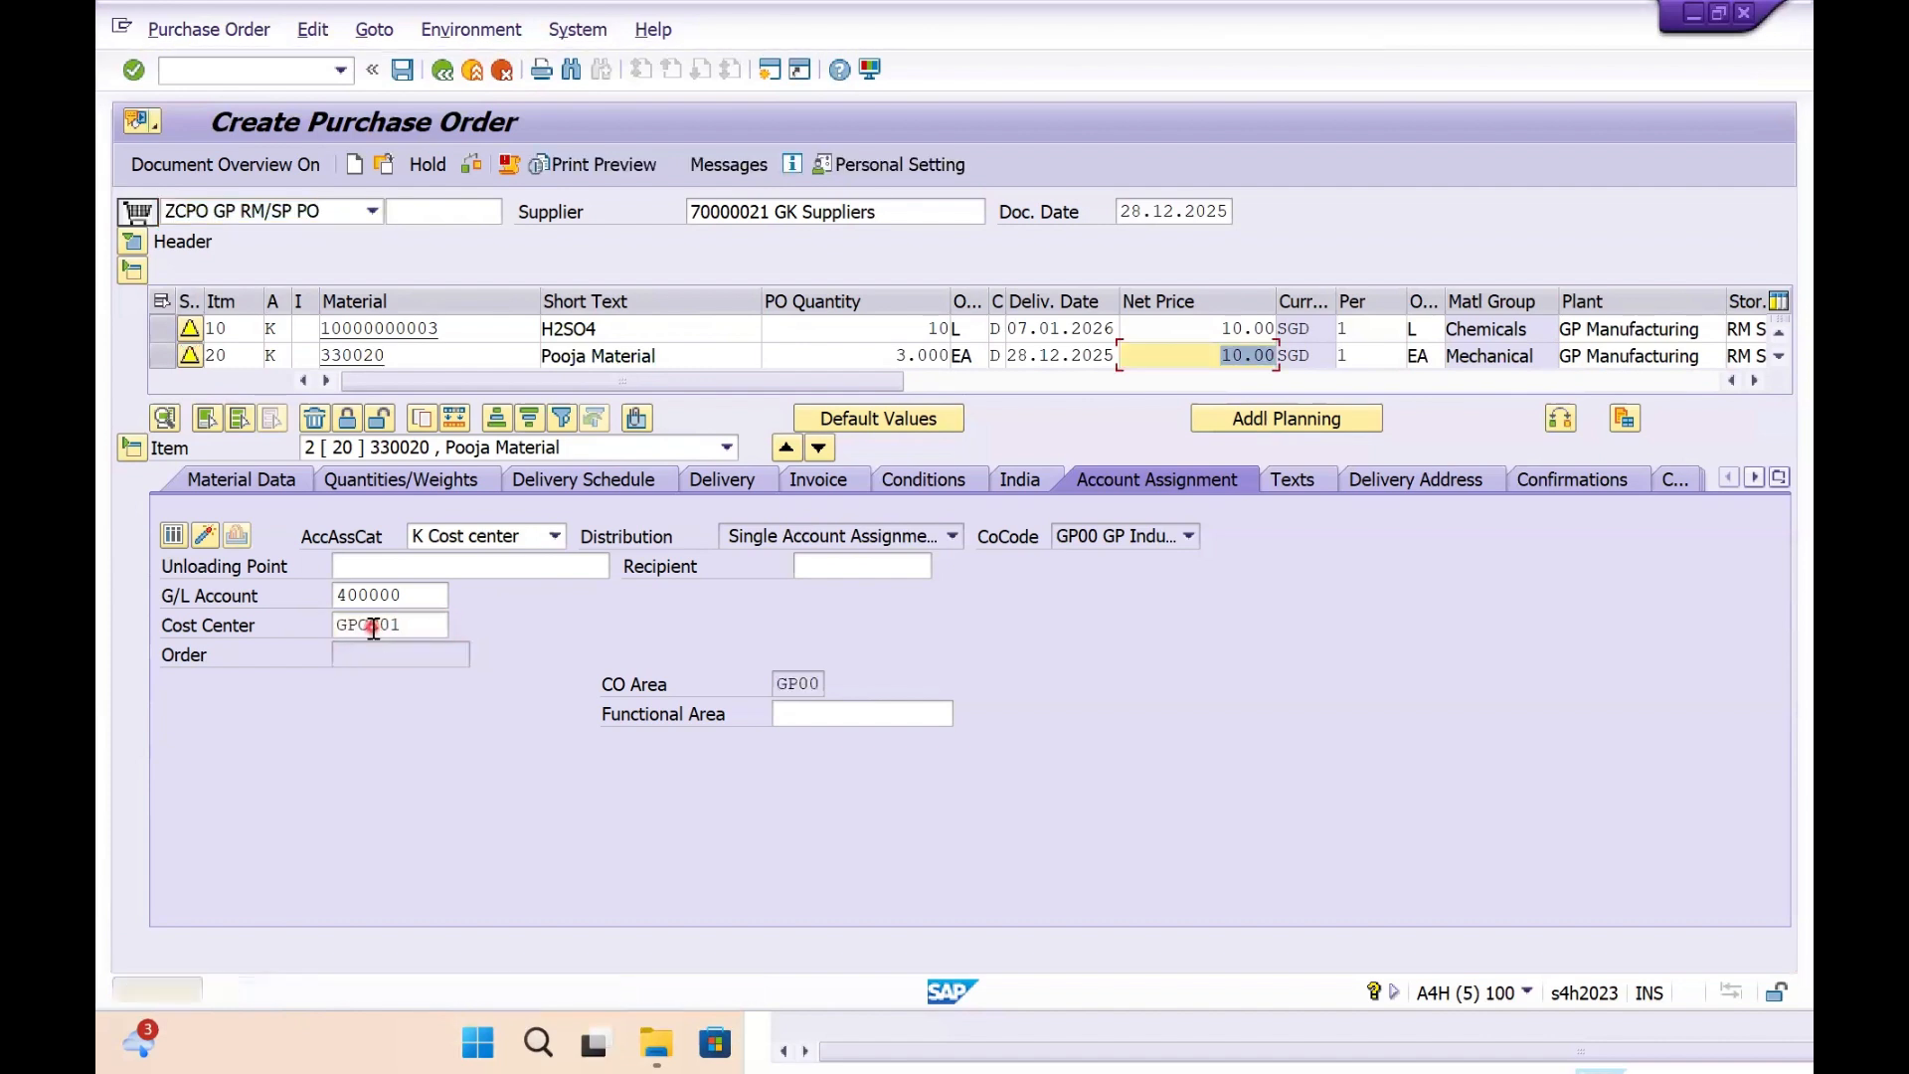
pyautogui.click(202, 535)
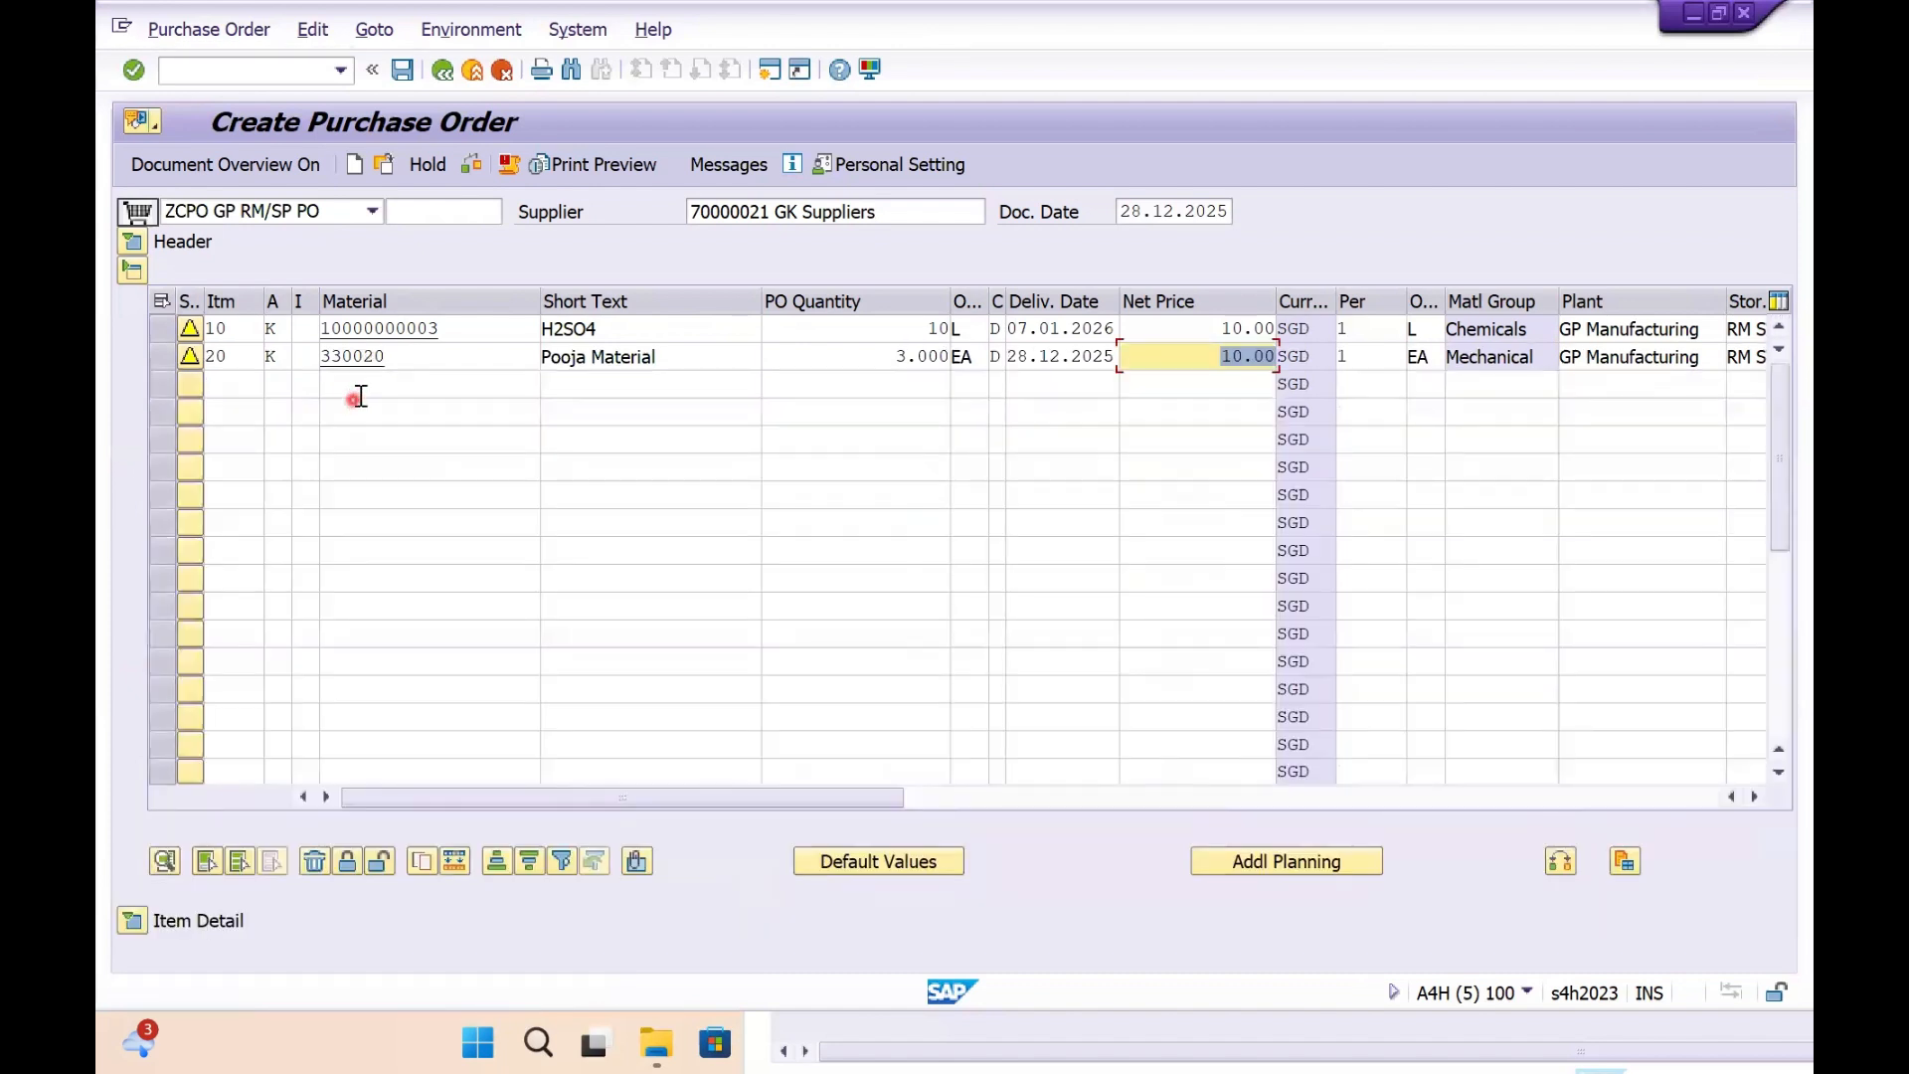
pyautogui.click(373, 386)
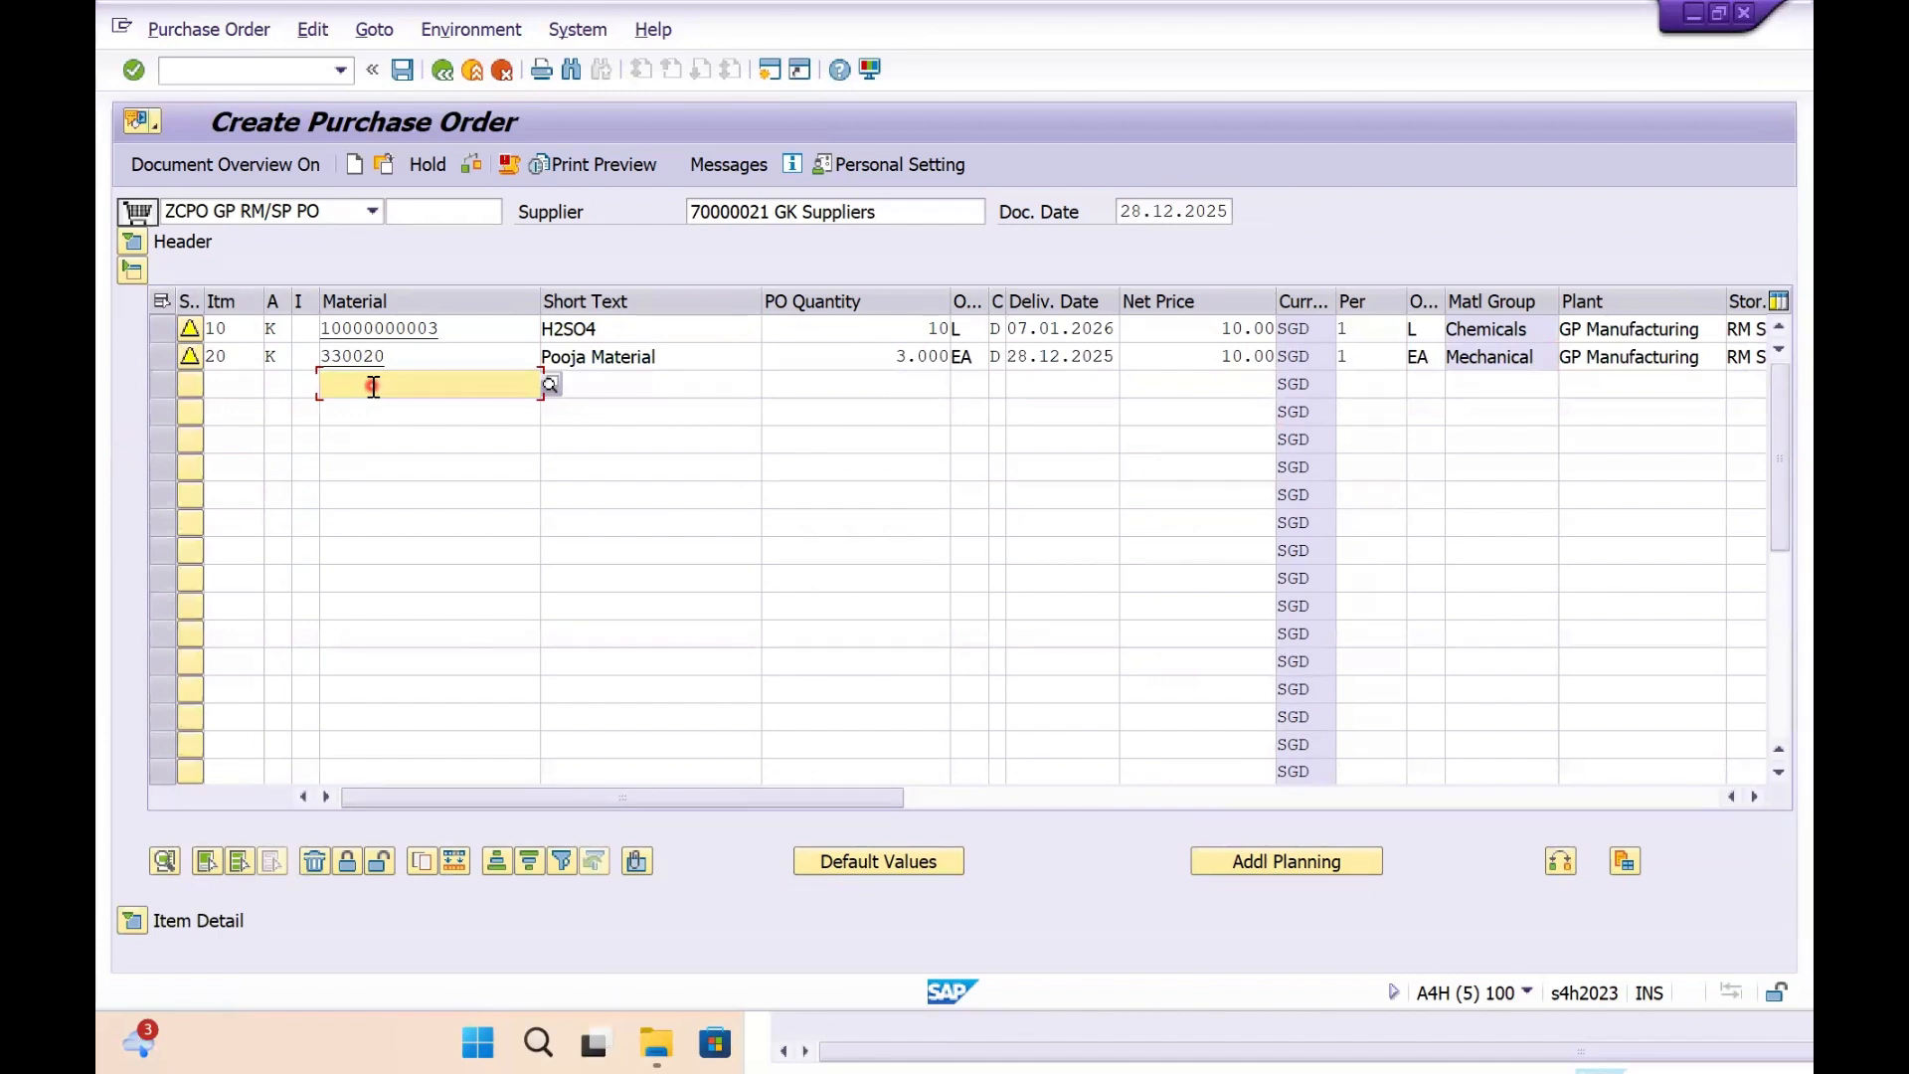
pyautogui.press('BackSpace')
pyautogui.press('Down')
pyautogui.press('Down')
pyautogui.press('Return')
pyautogui.hotkey('shift', 'Tab')
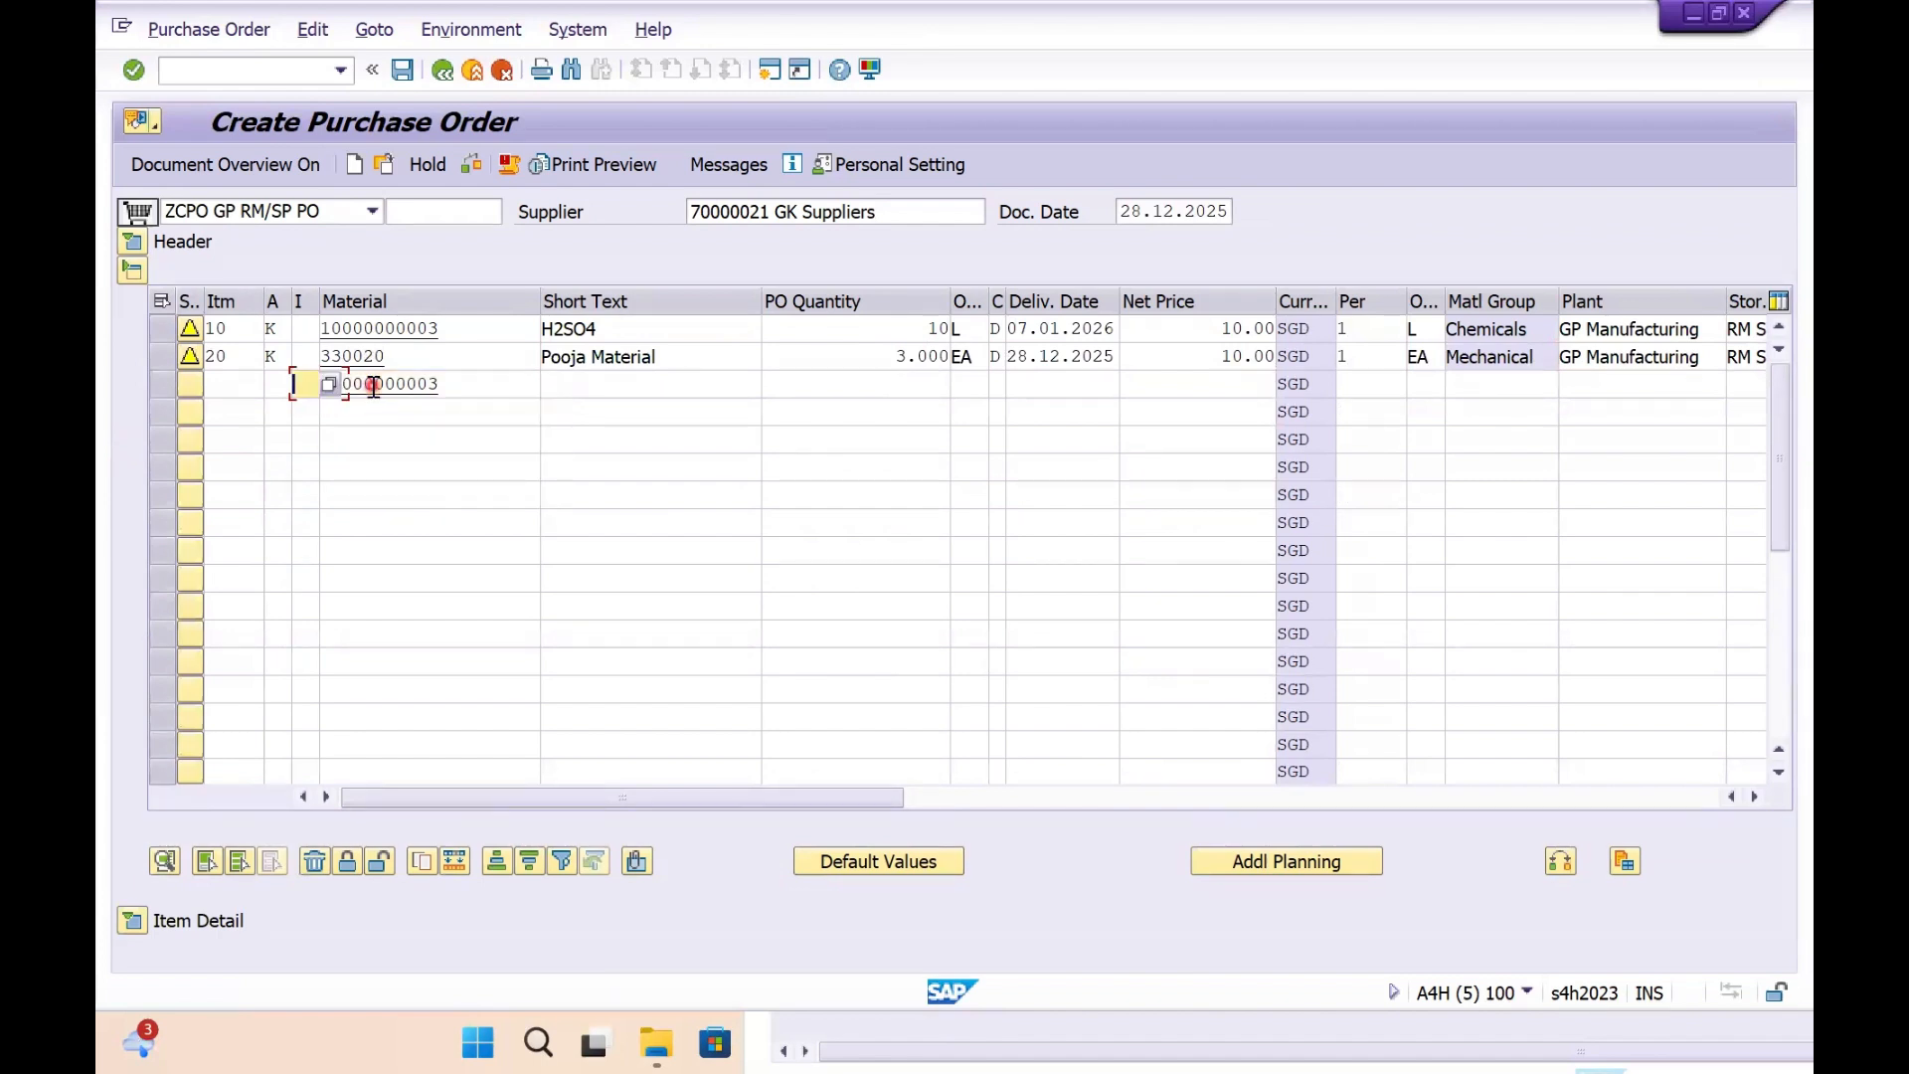
pyautogui.hotkey('shift', 'Tab')
pyautogui.write('K')
# - Set the third item's plant to GP01
pyautogui.press('Tab')
pyautogui.press('Tab')
pyautogui.press('Tab')
pyautogui.press('Tab')
pyautogui.press('Tab')
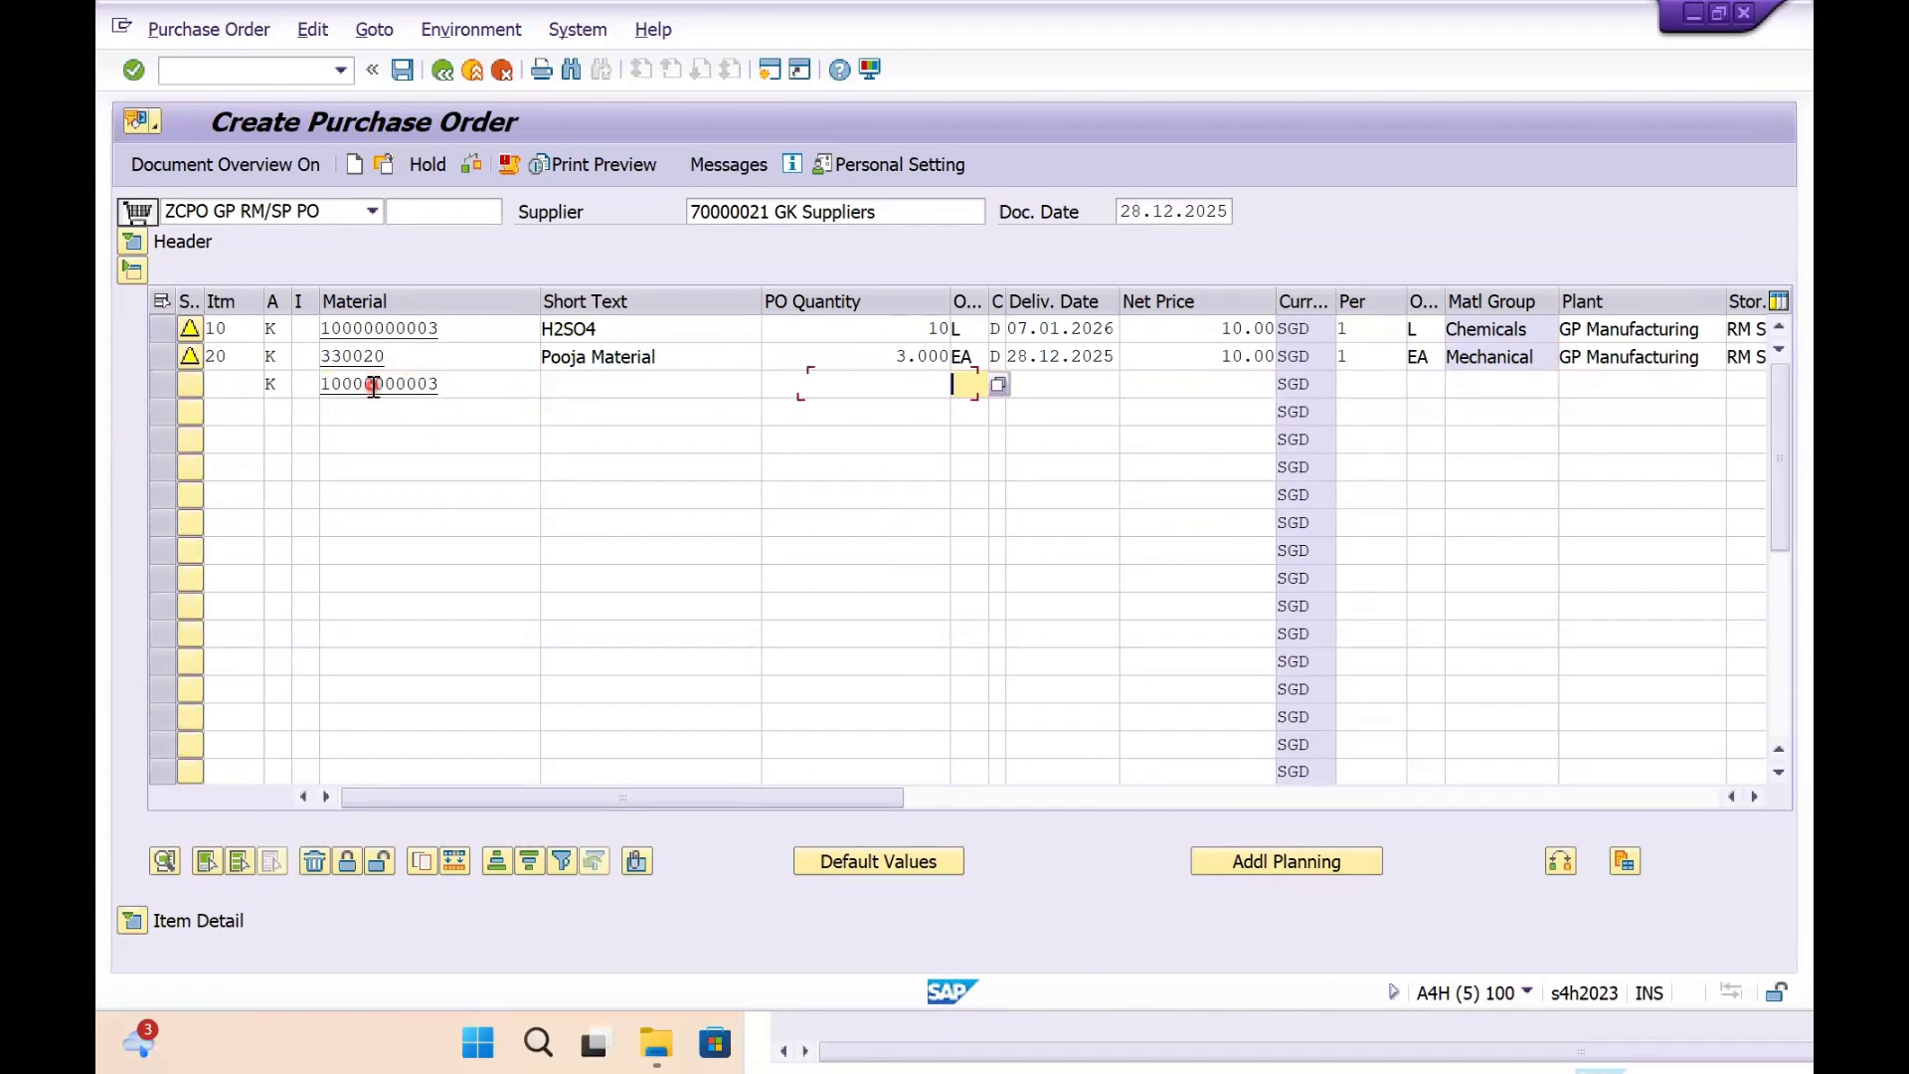
pyautogui.press('Tab')
pyautogui.press('Tab')
pyautogui.press('Tab')
pyautogui.press('Tab')
pyautogui.press('Tab')
pyautogui.press('Tab')
pyautogui.press('Tab')
pyautogui.press('Tab')
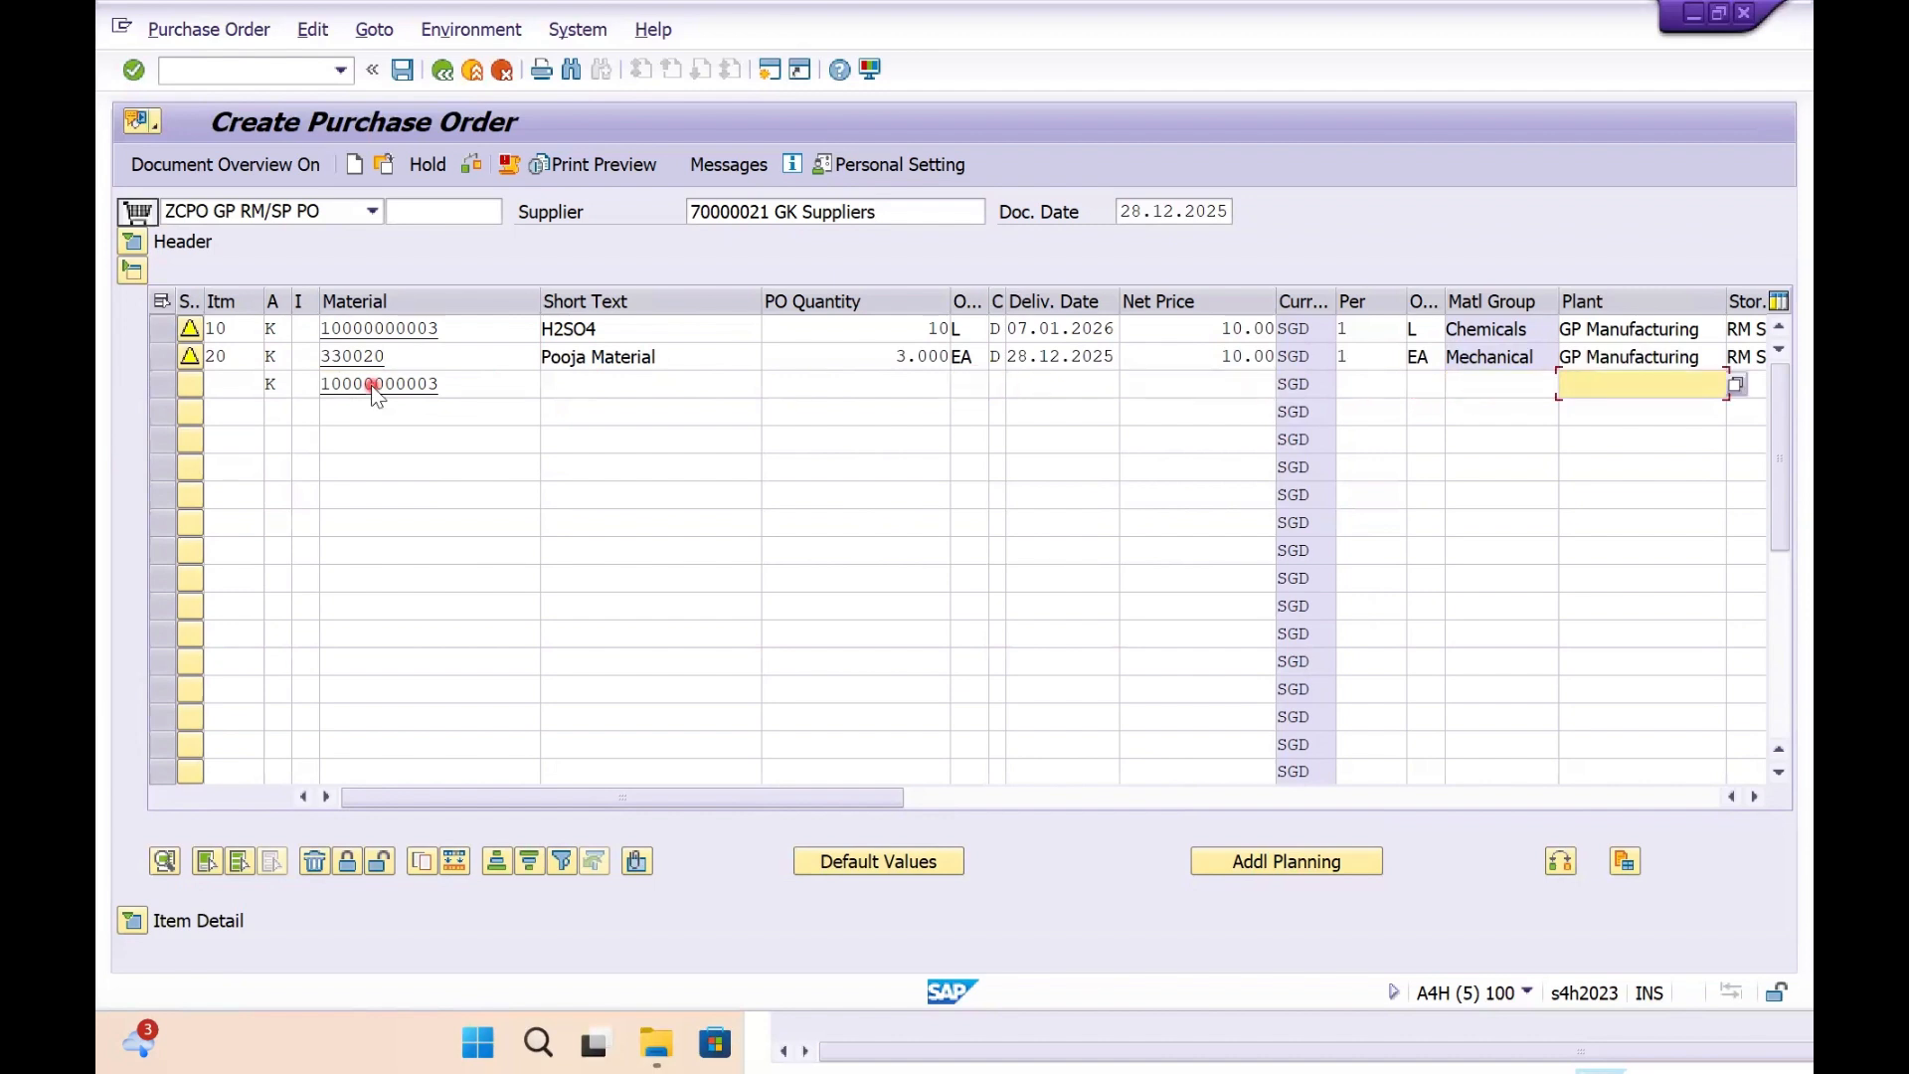
pyautogui.write('GP01')
# - Set the third item's storage location to RM11 and its order quantity to 10 L
pyautogui.press('Tab')
pyautogui.press('Down')
pyautogui.press('Return')
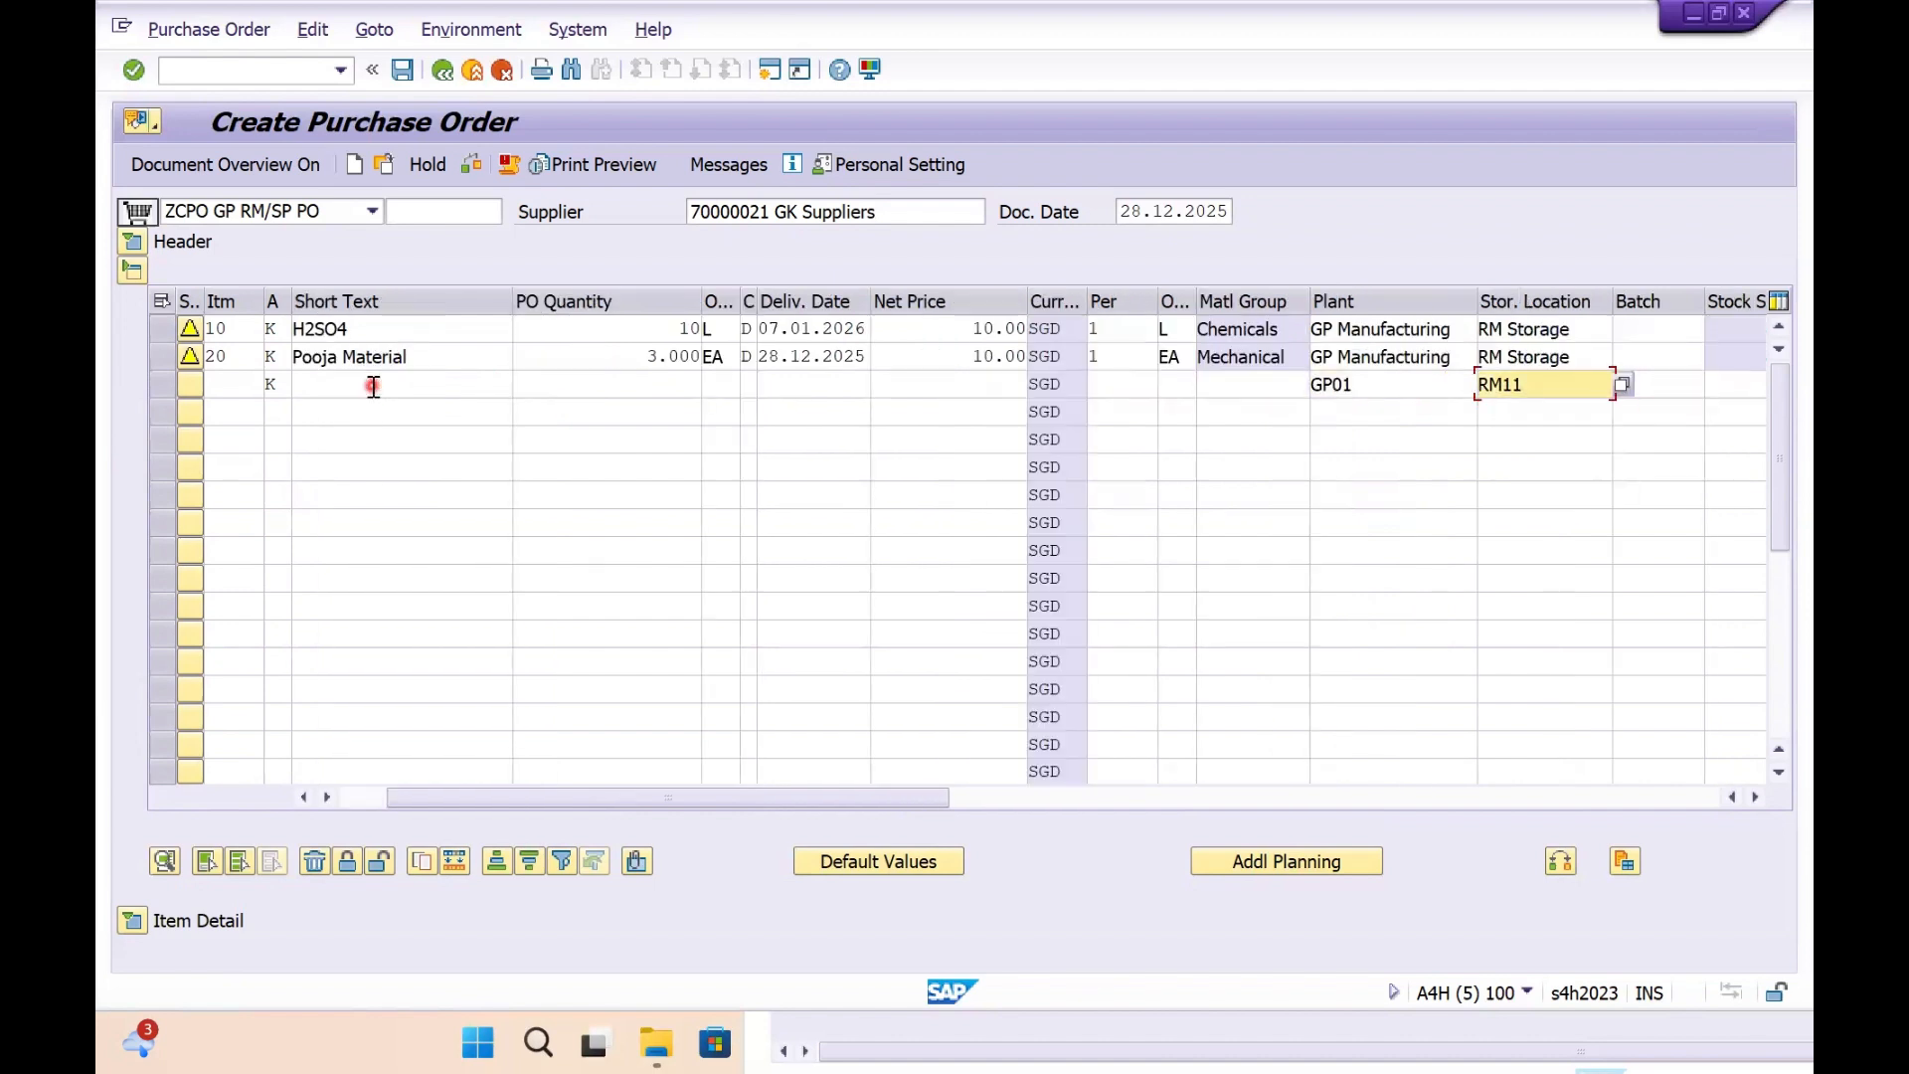
pyautogui.press('Return')
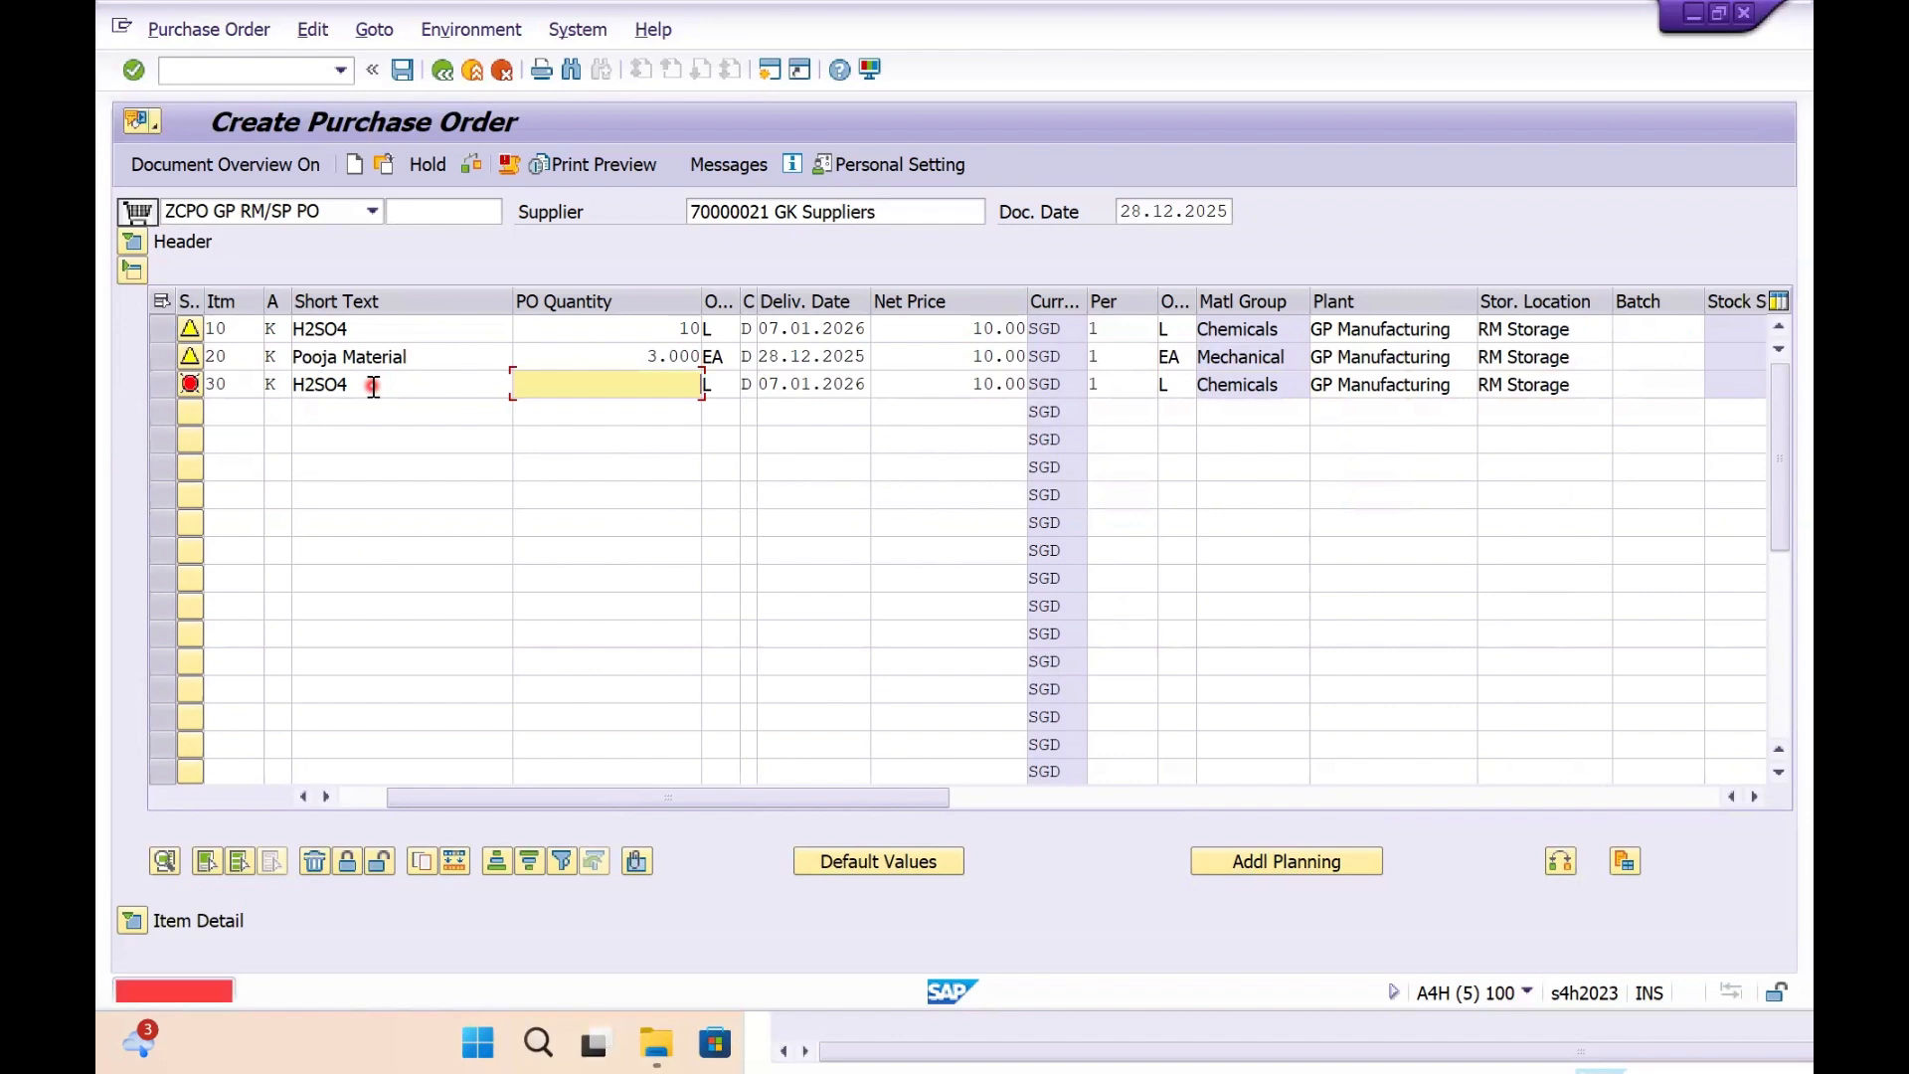
pyautogui.write('10')
pyautogui.press('Return')
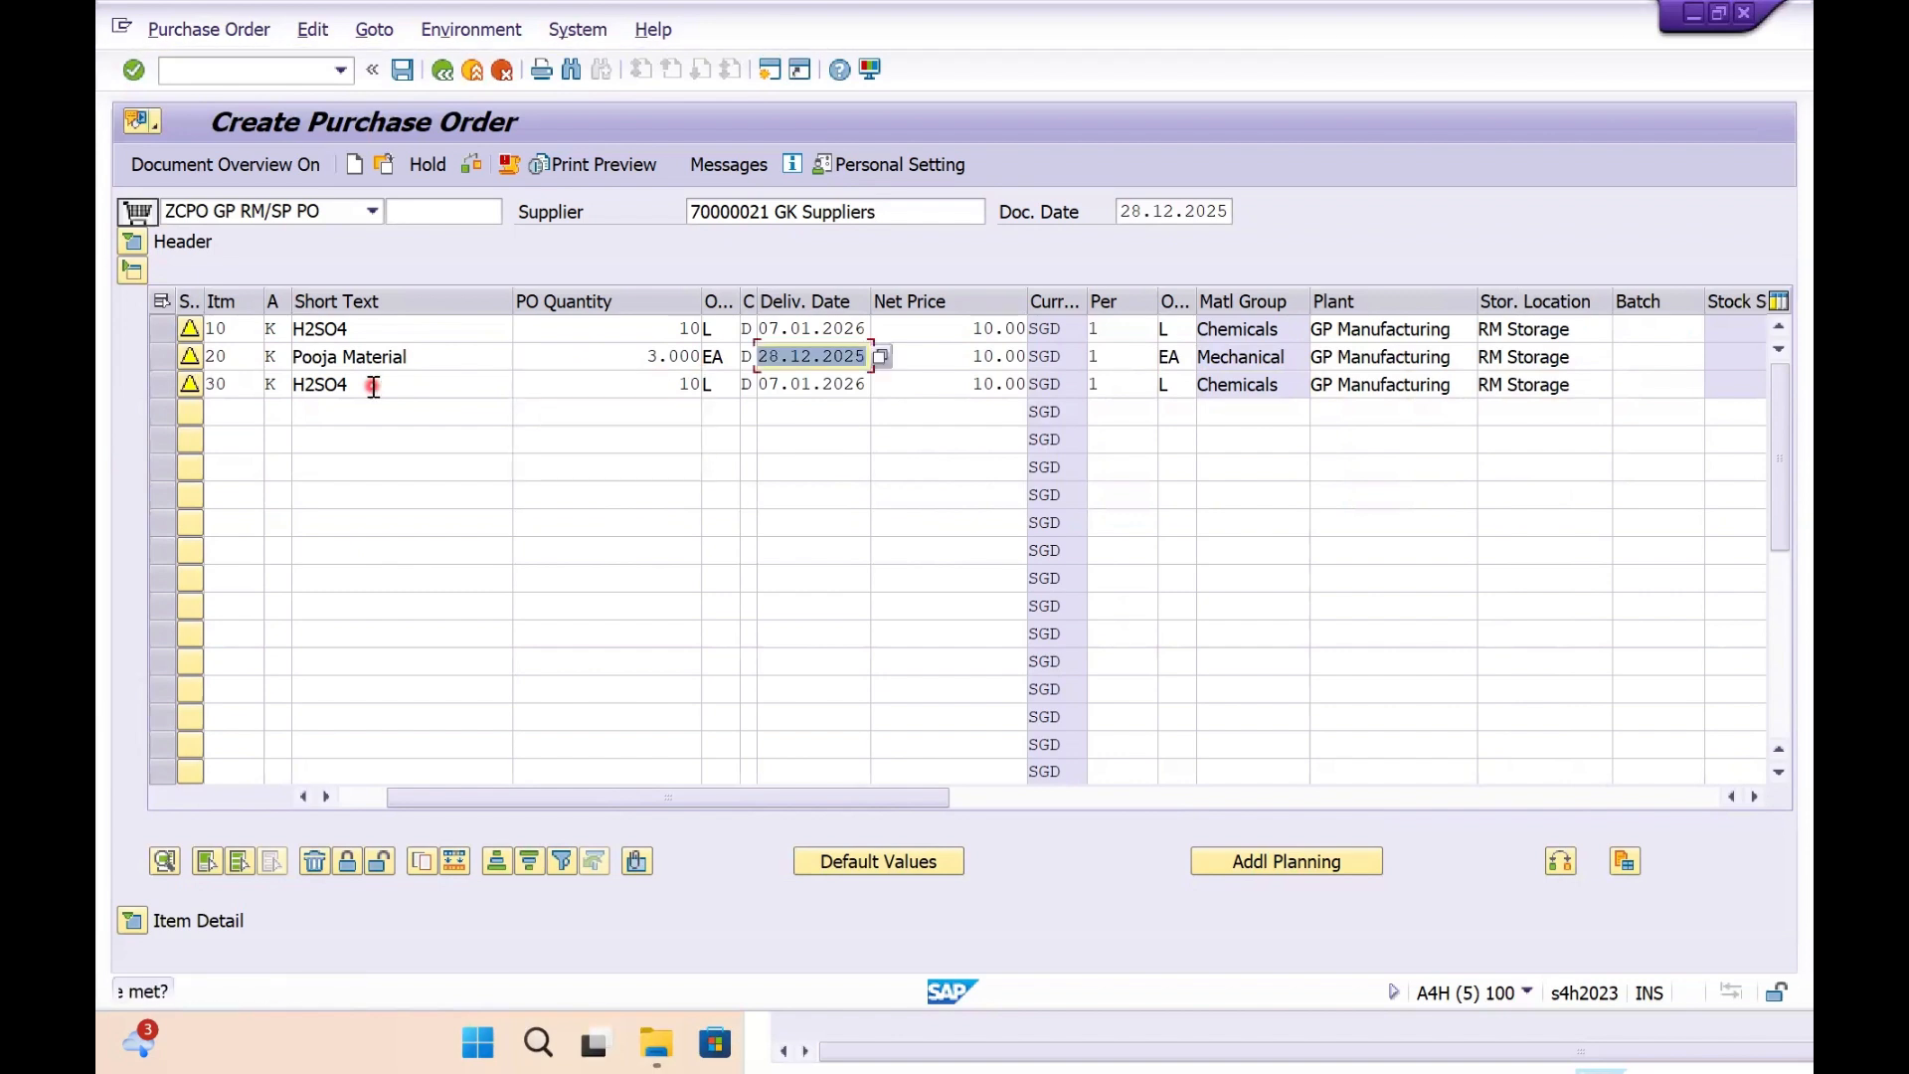
# - Examine the cost center in item 30's account assignment details
pyautogui.click(132, 925)
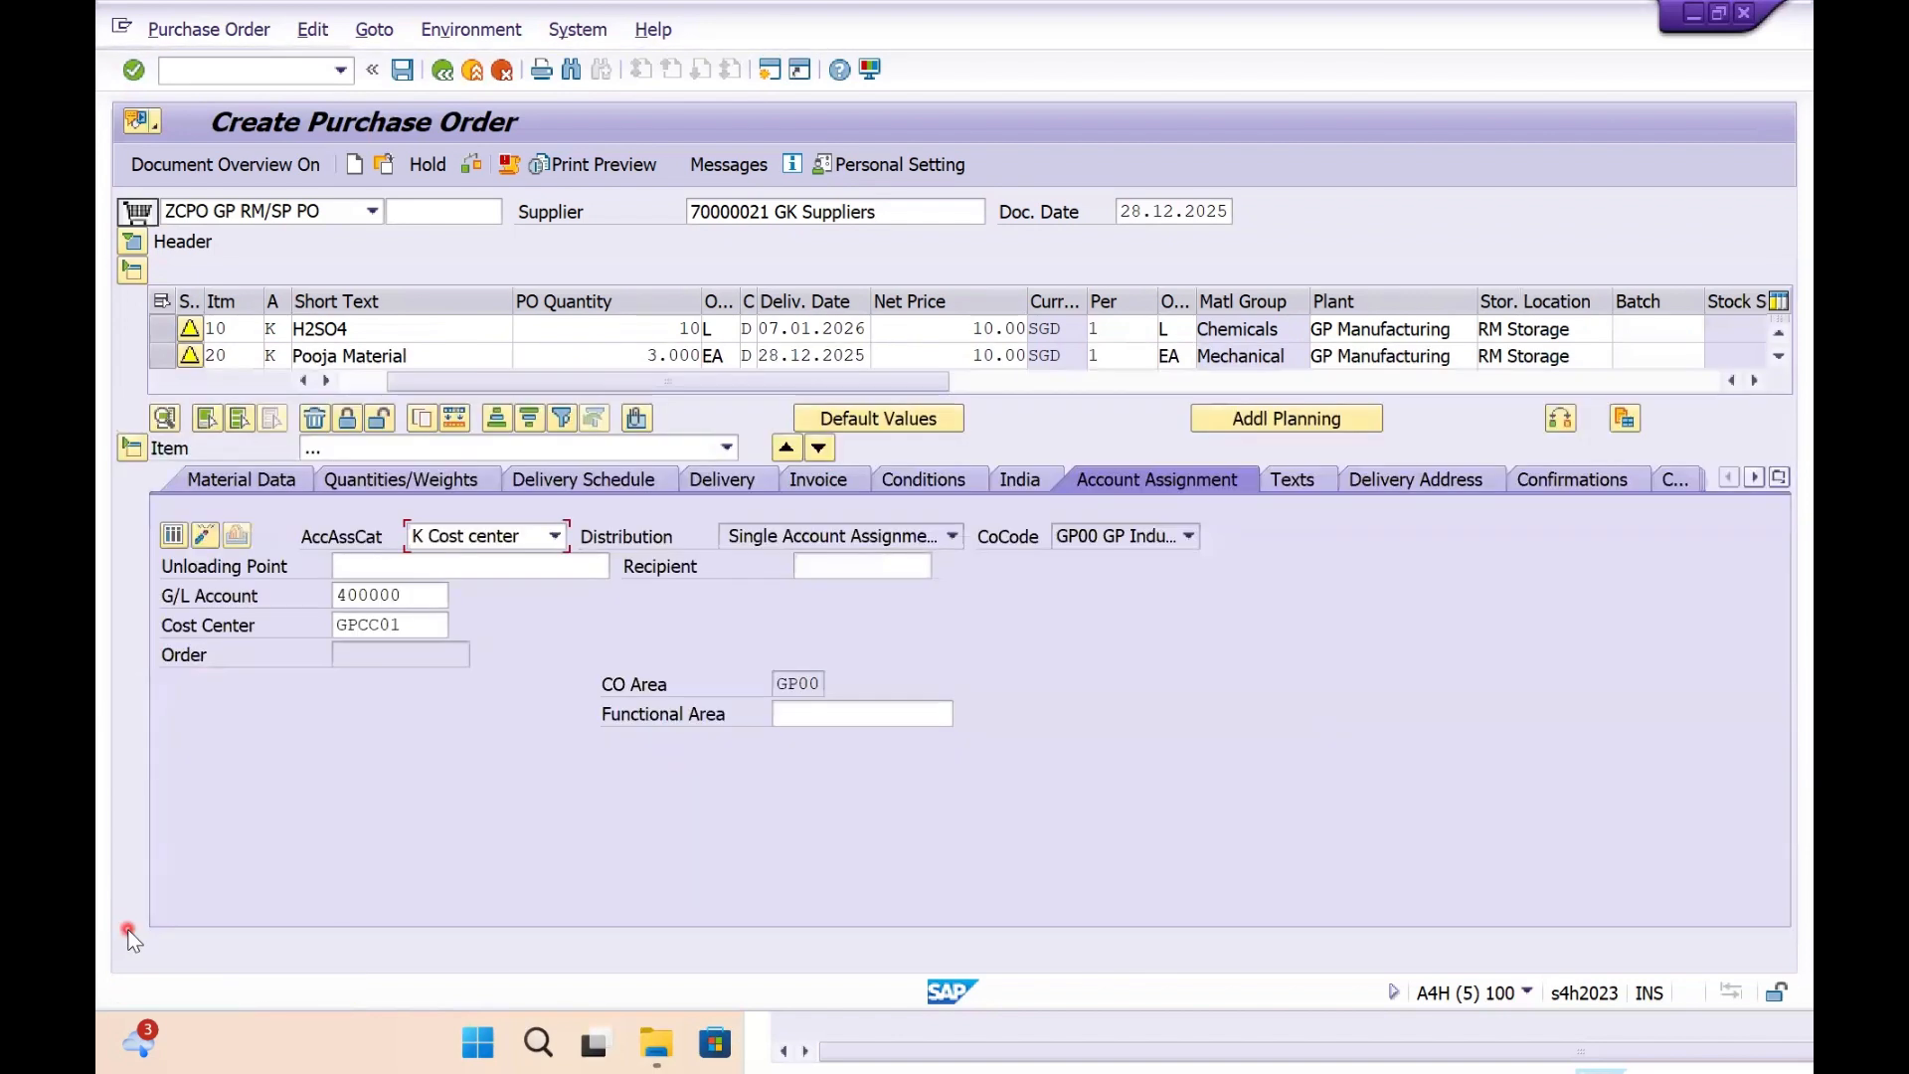
pyautogui.click(682, 453)
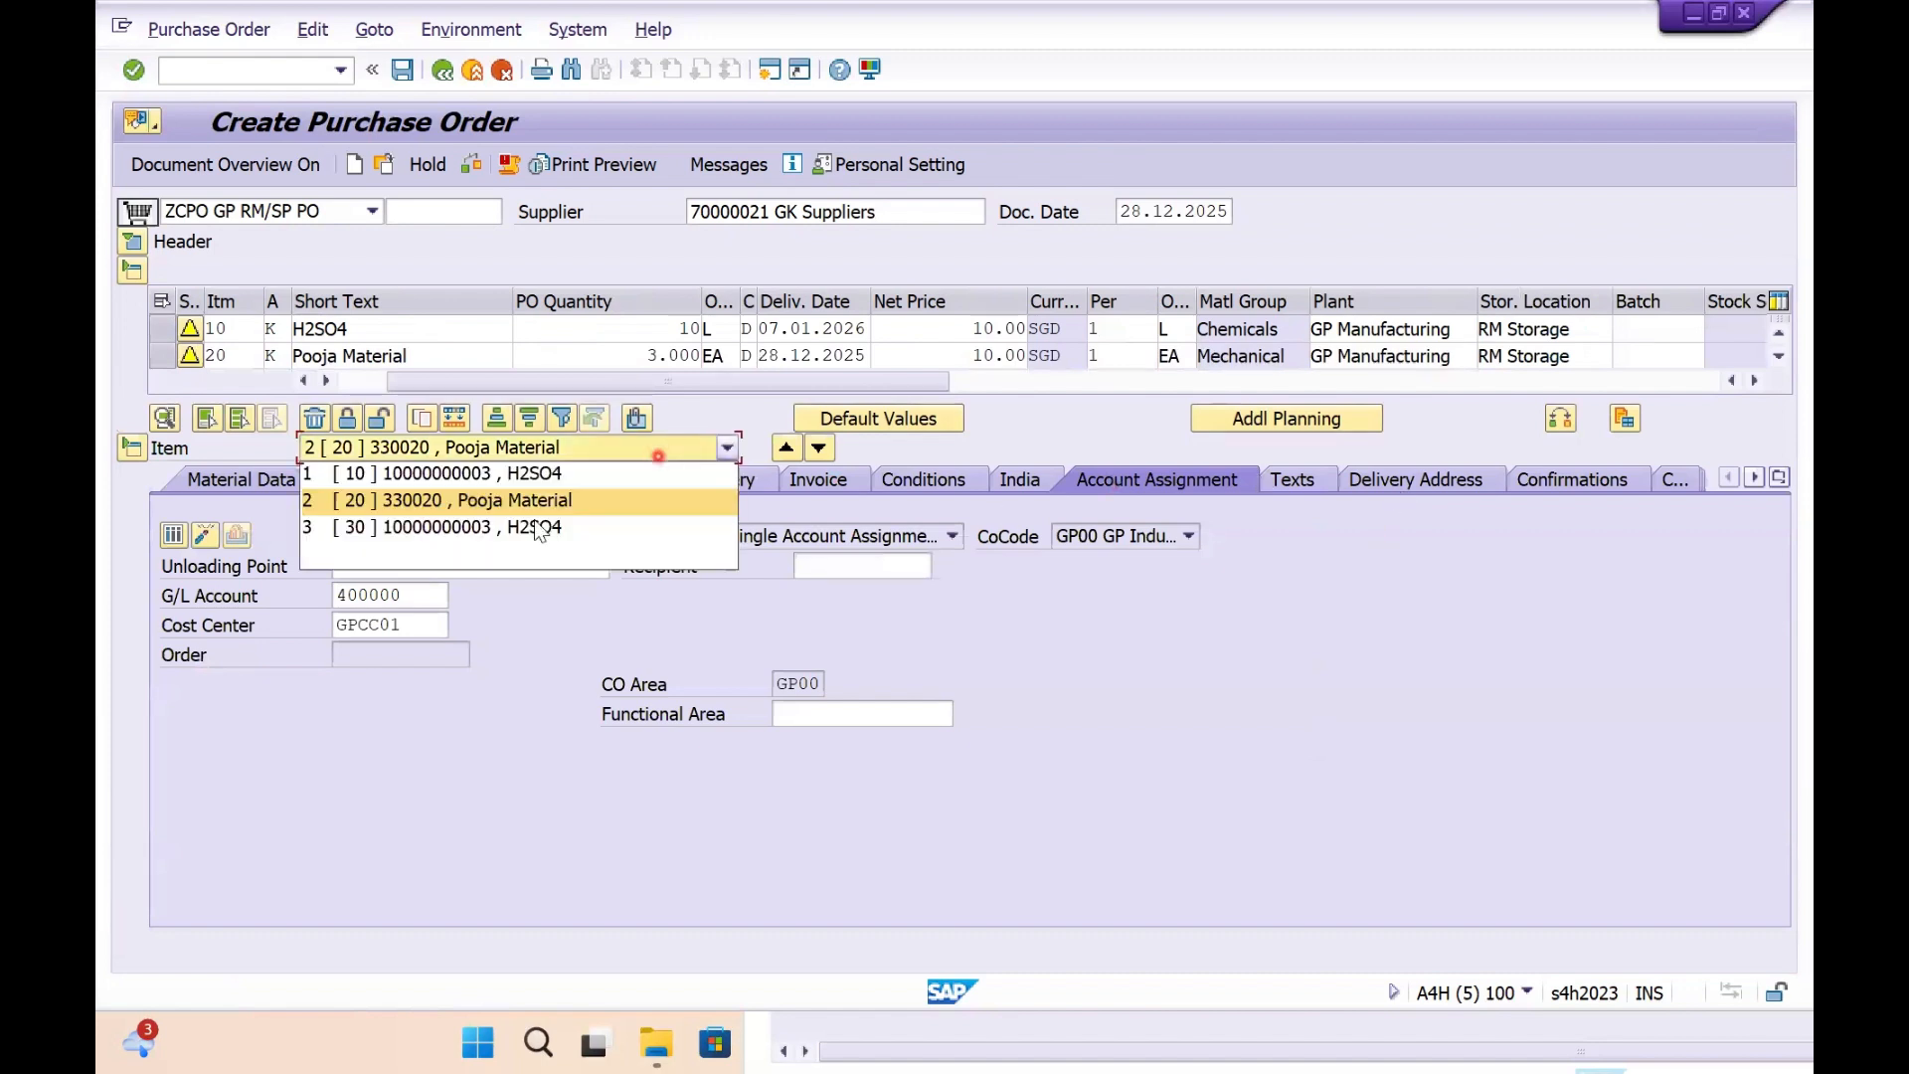
pyautogui.click(534, 519)
pyautogui.click(438, 626)
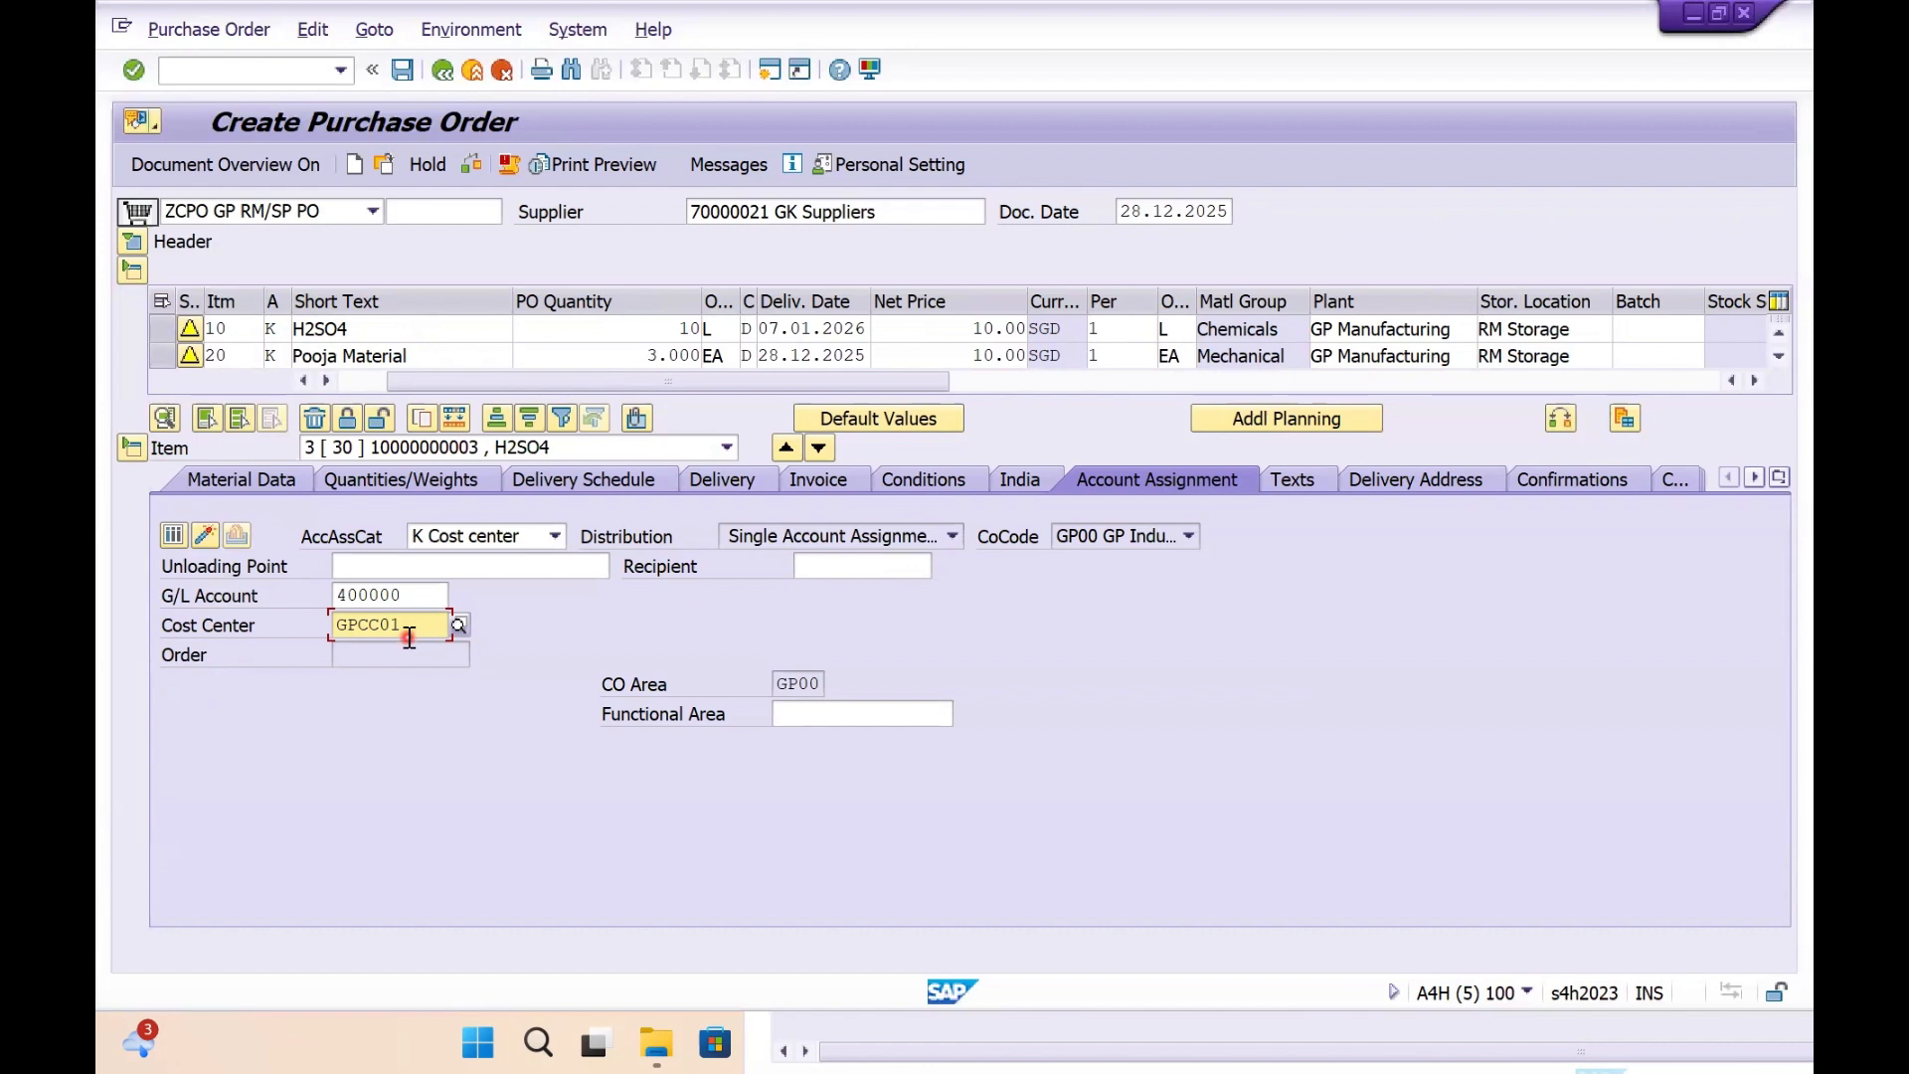
pyautogui.click(122, 452)
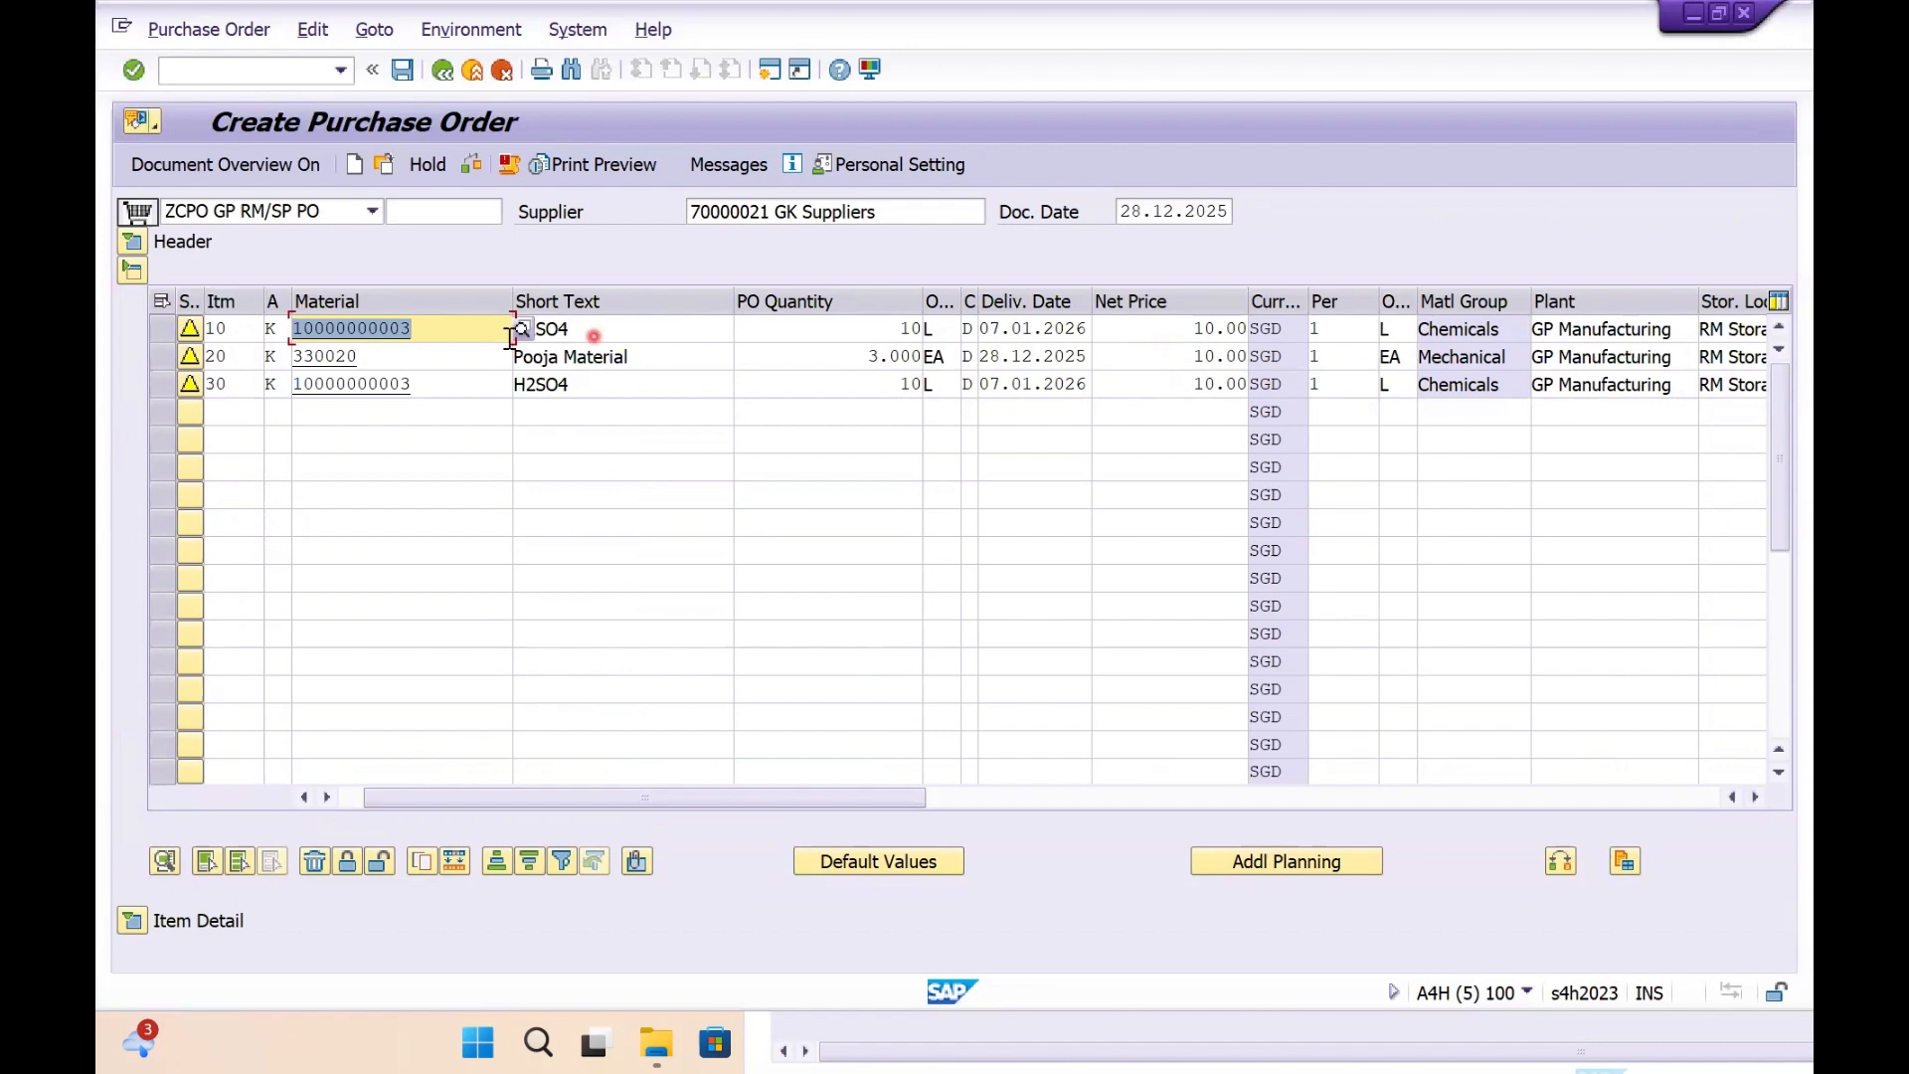
pyautogui.click(145, 920)
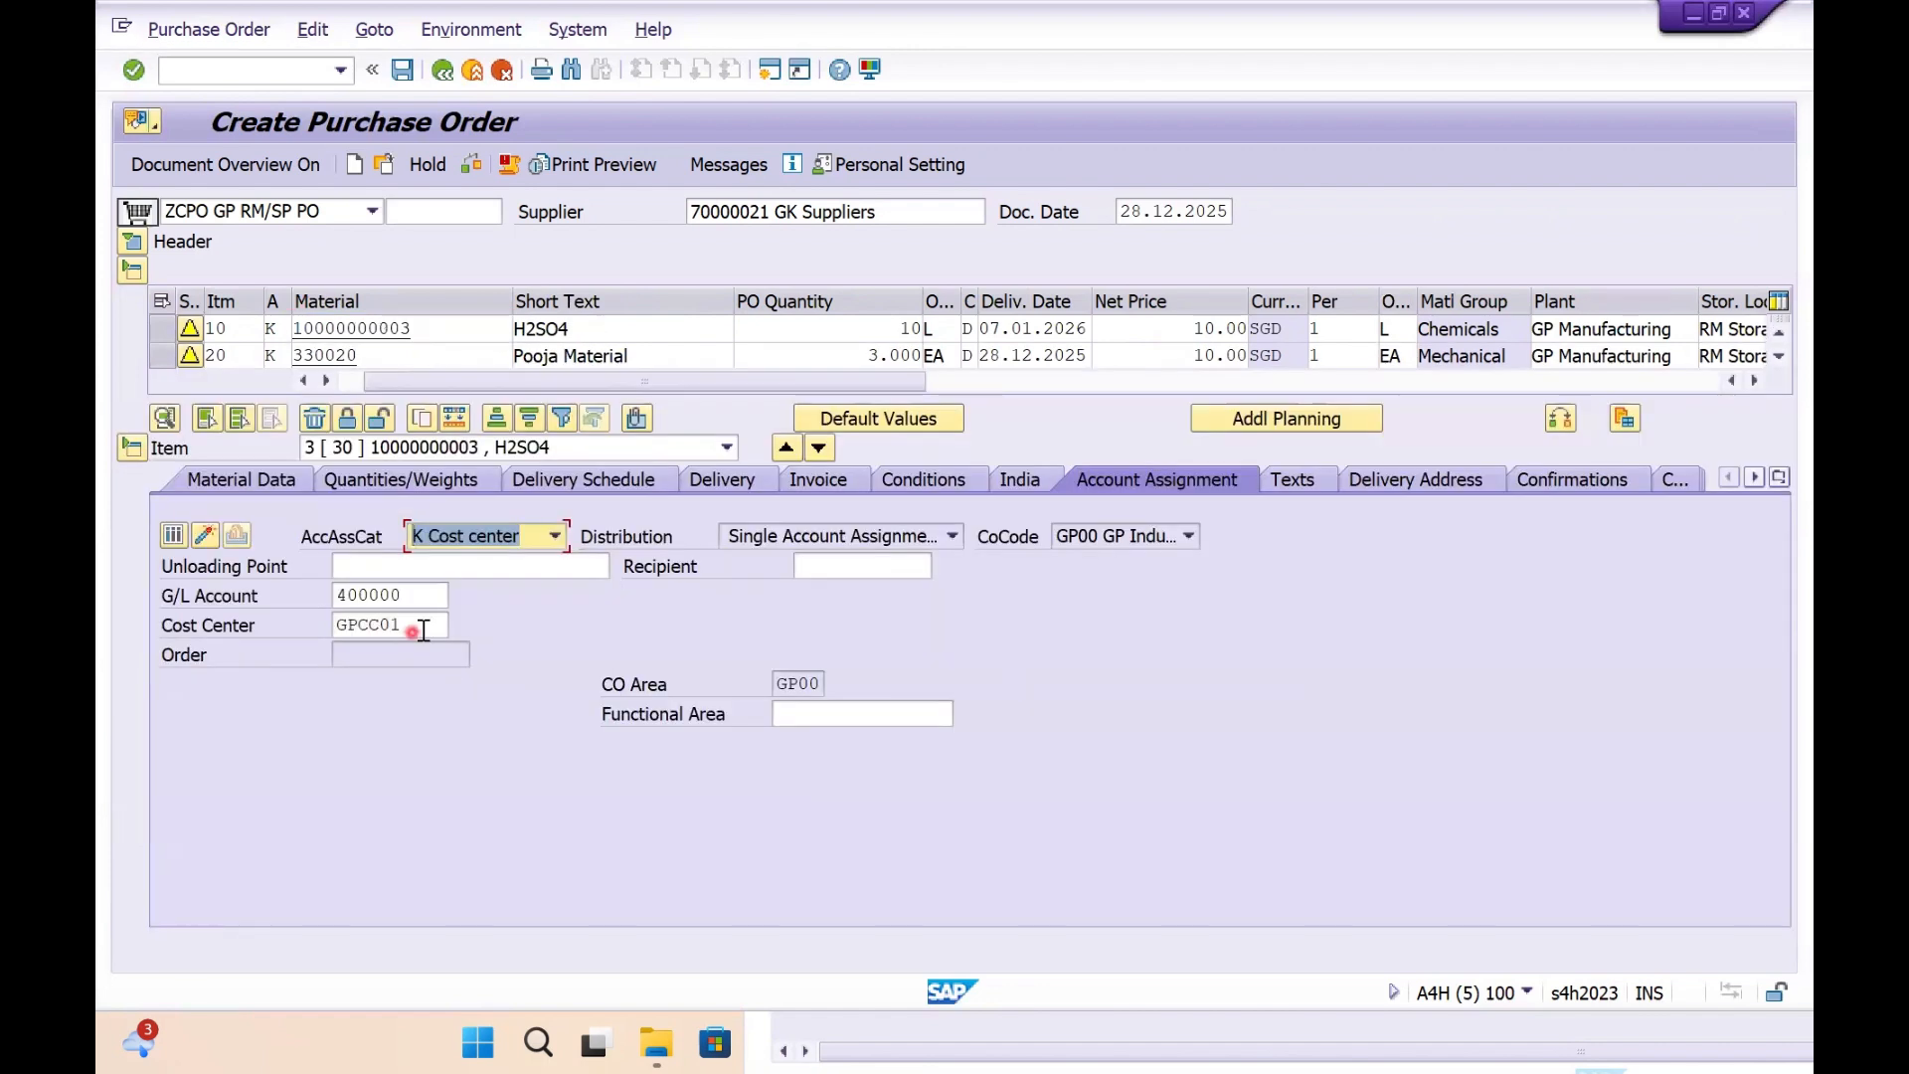
pyautogui.moveTo(422, 630); pyautogui.dragTo(339, 639)
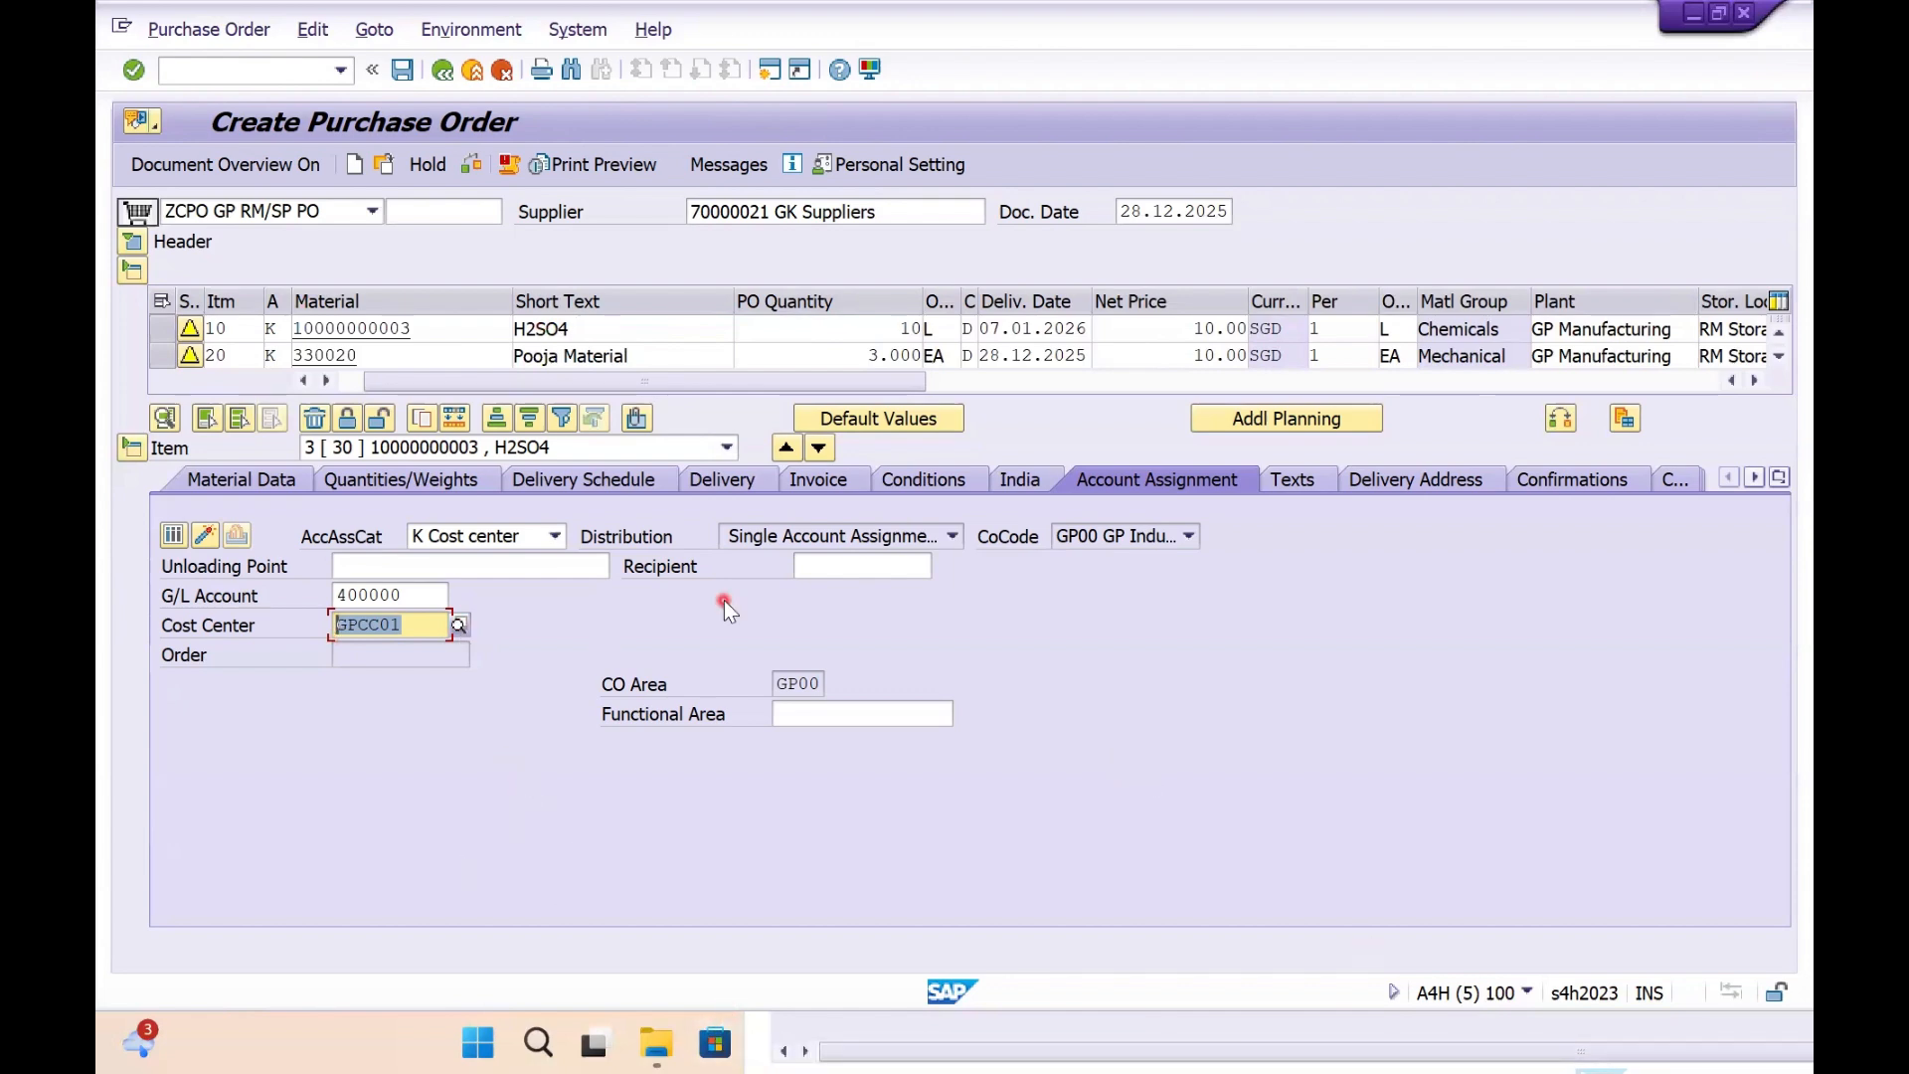
pyautogui.hotkey('alt', 'Tab')
pyautogui.hotkey('alt', 'Tab')
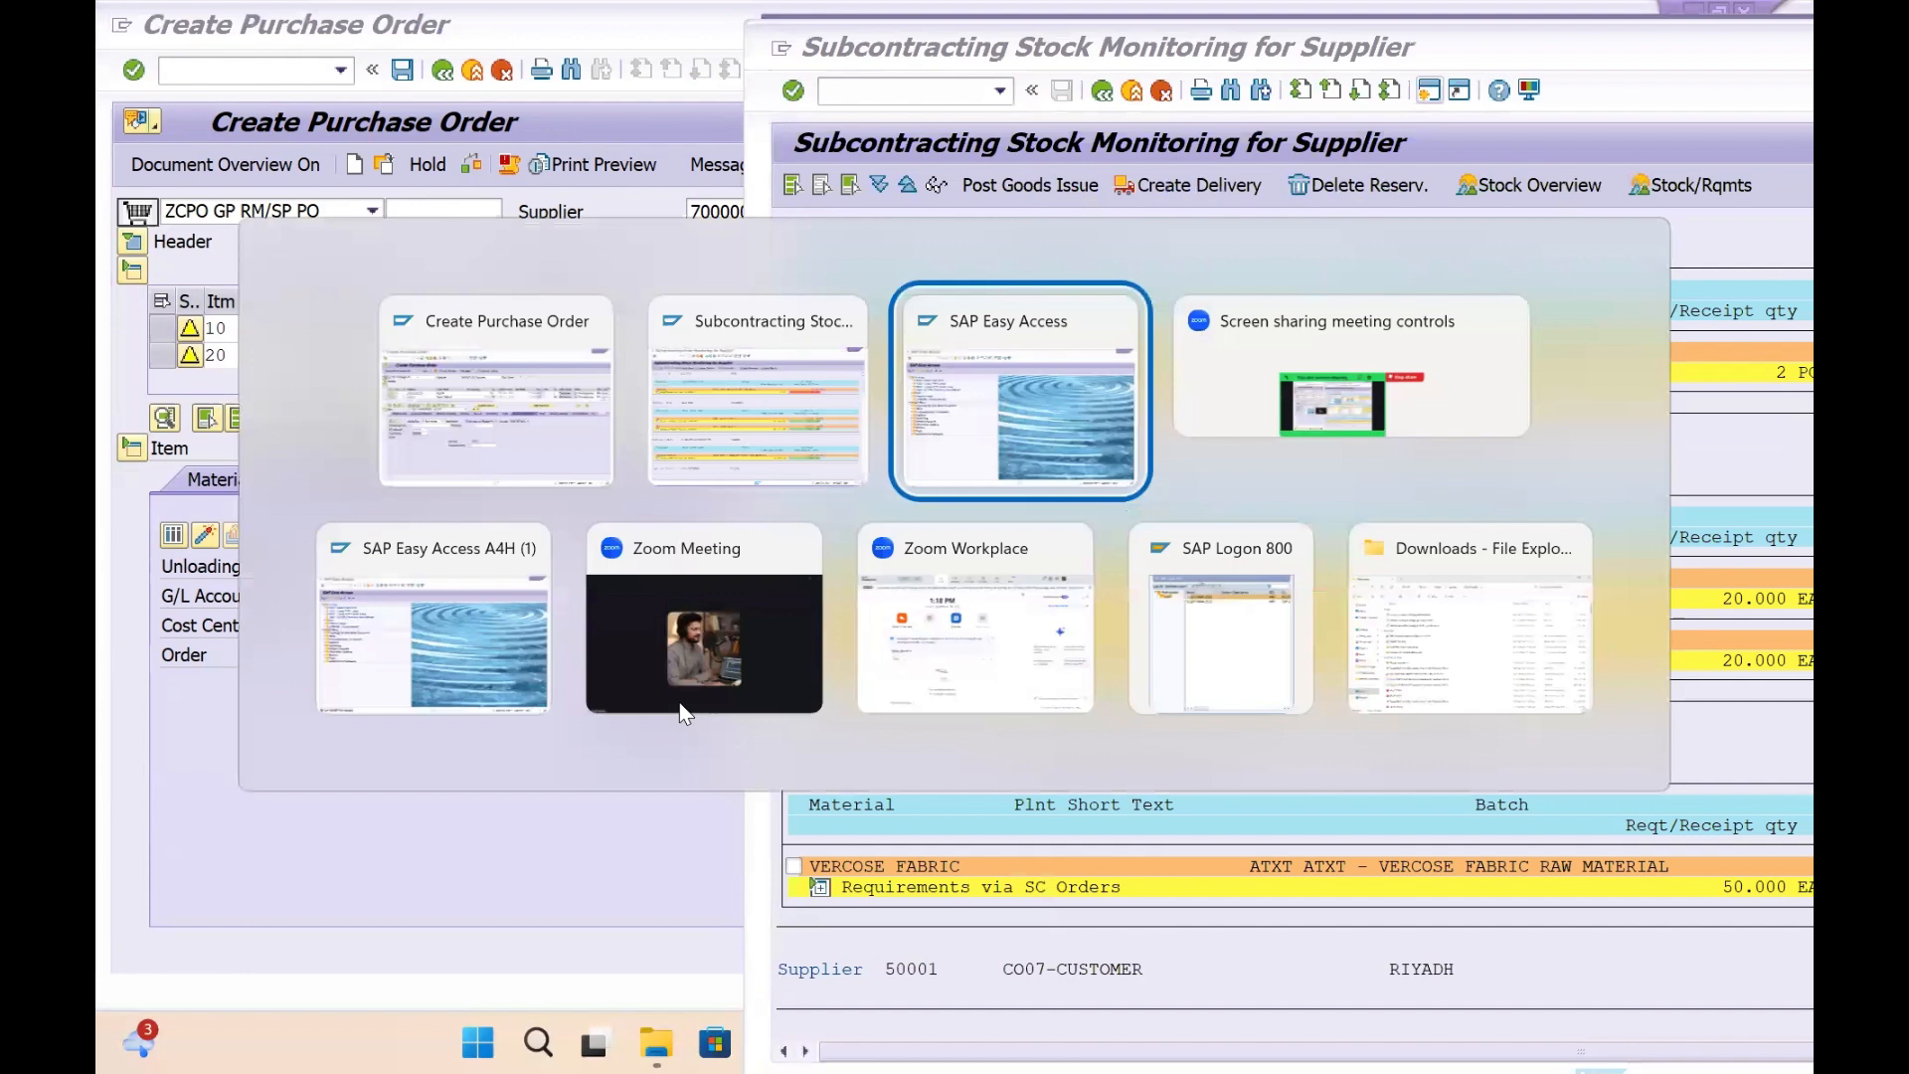
pyautogui.hotkey('alt', 'Tab')
pyautogui.hotkey('alt', 'Tab')
pyautogui.hotkey('alt', 'Tab')
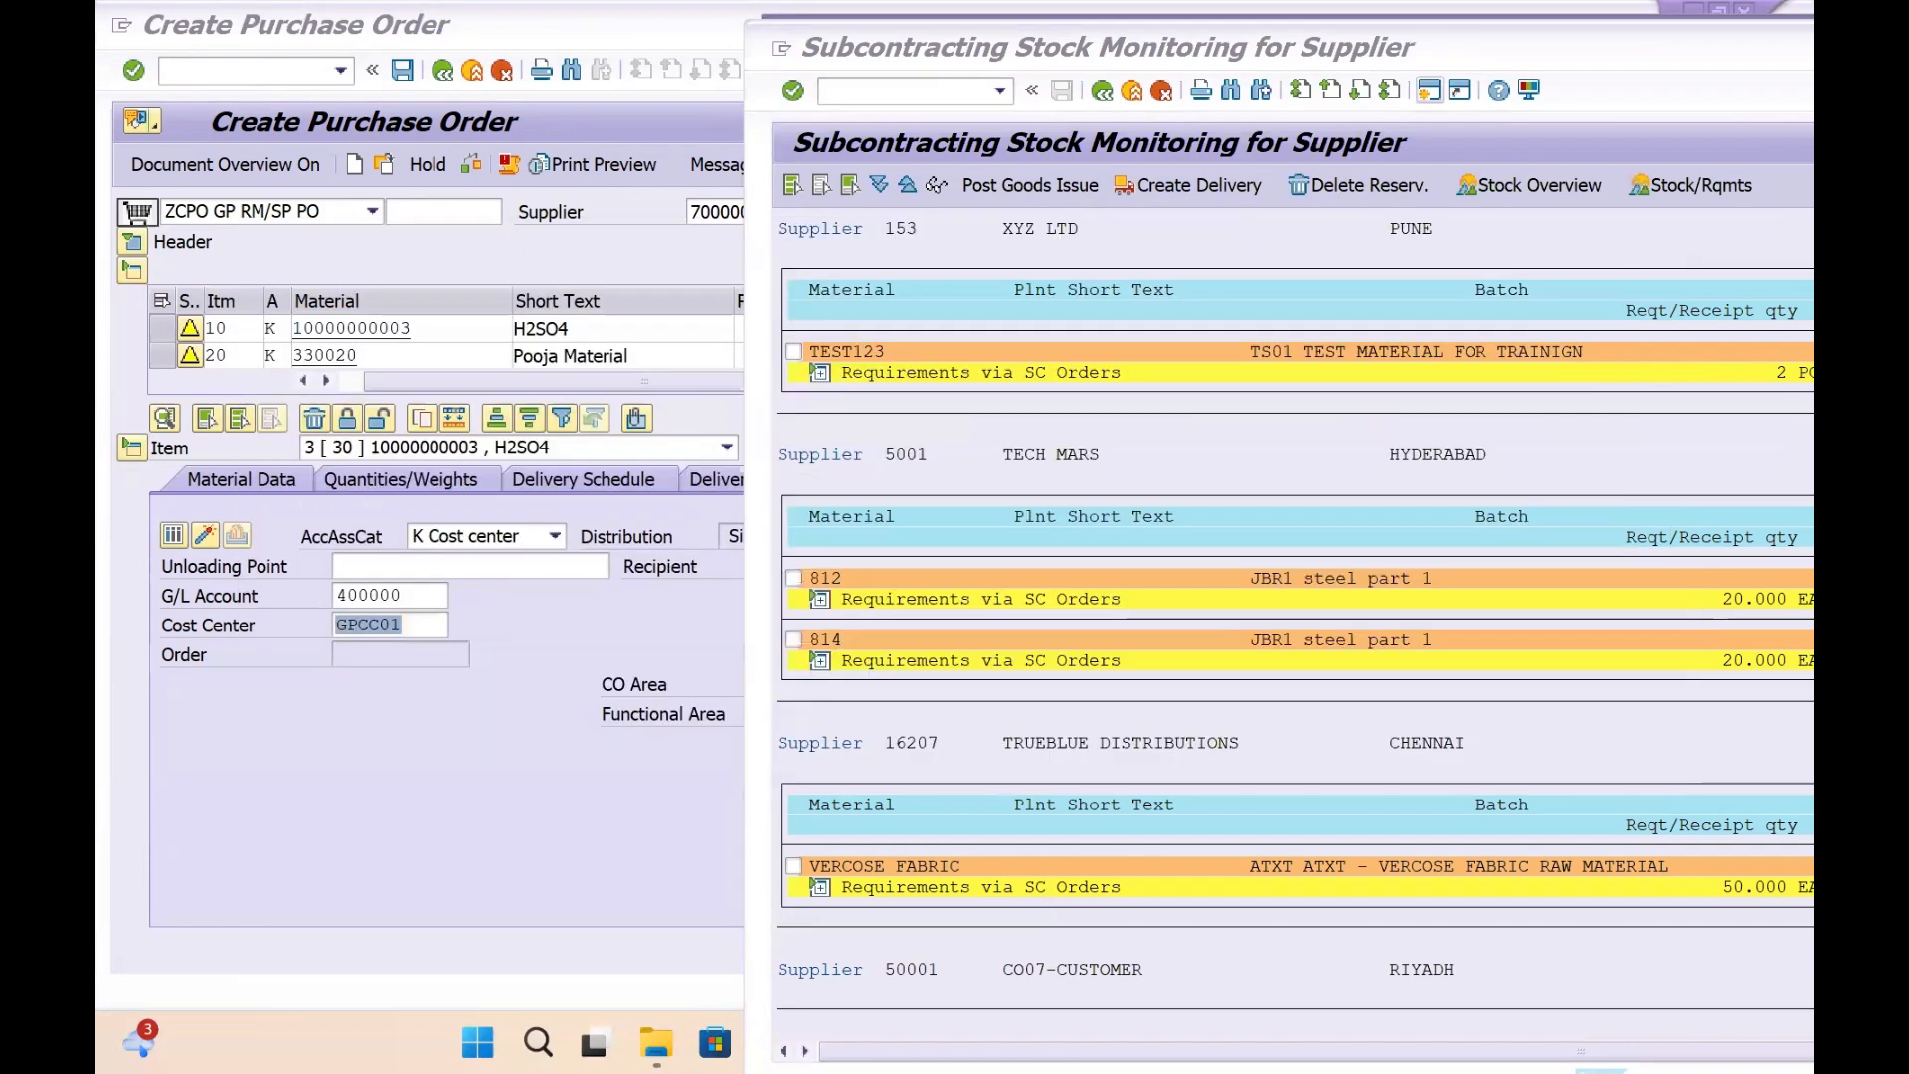